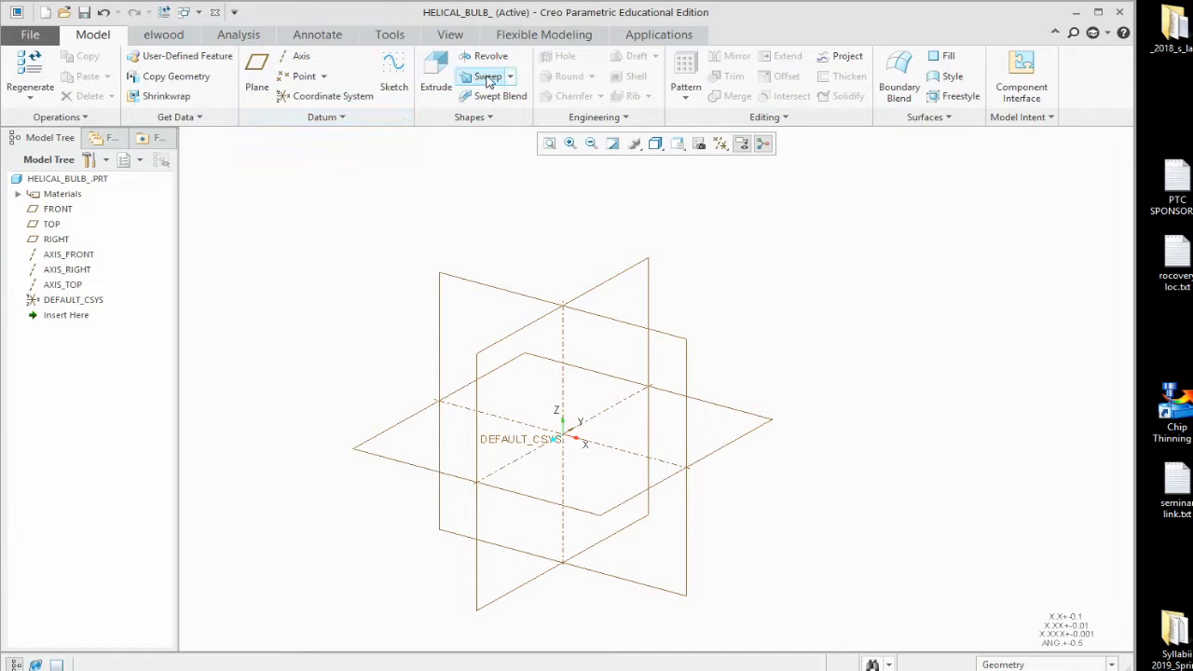
Step: Start a helical sweep and open an internal profile sketch on the FRONT plane, oriented by the TOP plane
{"action": "left_click", "coordinate": [508, 77]}
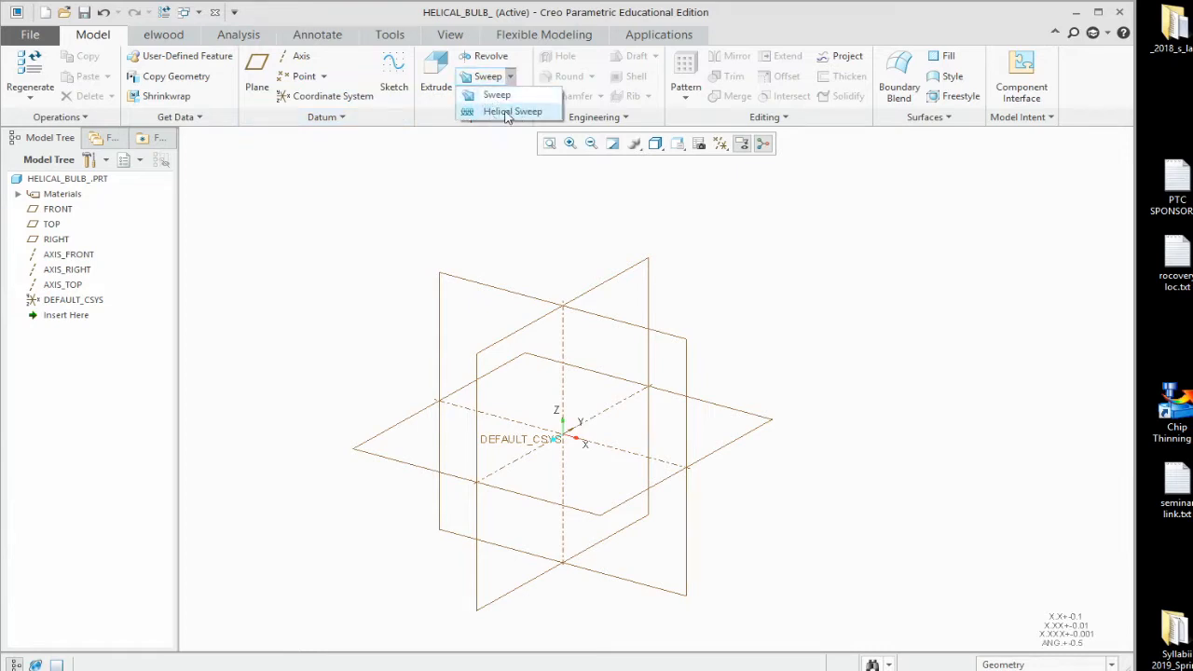
{"action": "left_click", "coordinate": [505, 112]}
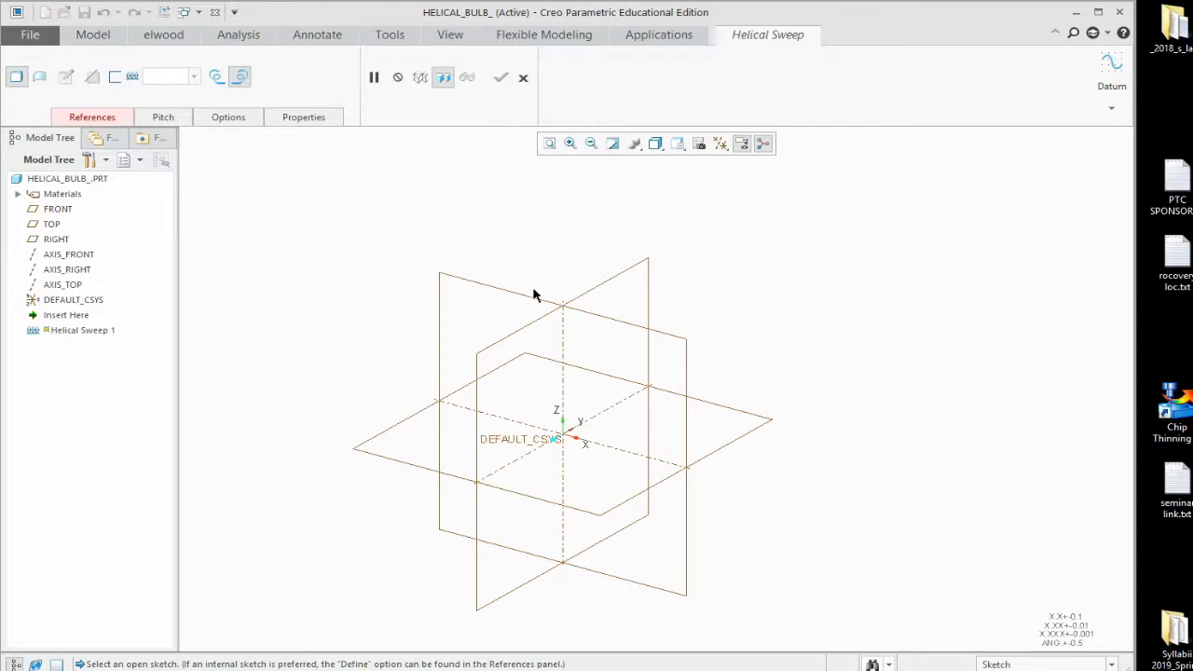
{"action": "left_click", "coordinate": [92, 117]}
{"action": "left_click", "coordinate": [207, 190]}
{"action": "left_click", "coordinate": [504, 294]}
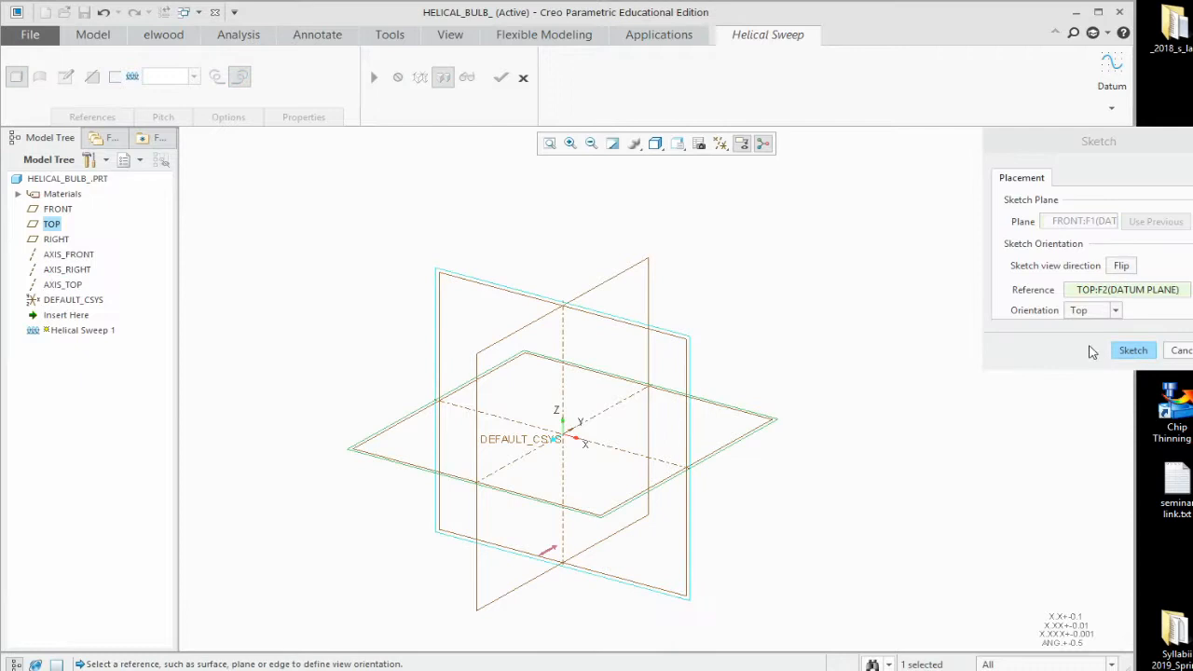
{"action": "left_click", "coordinate": [1133, 350]}
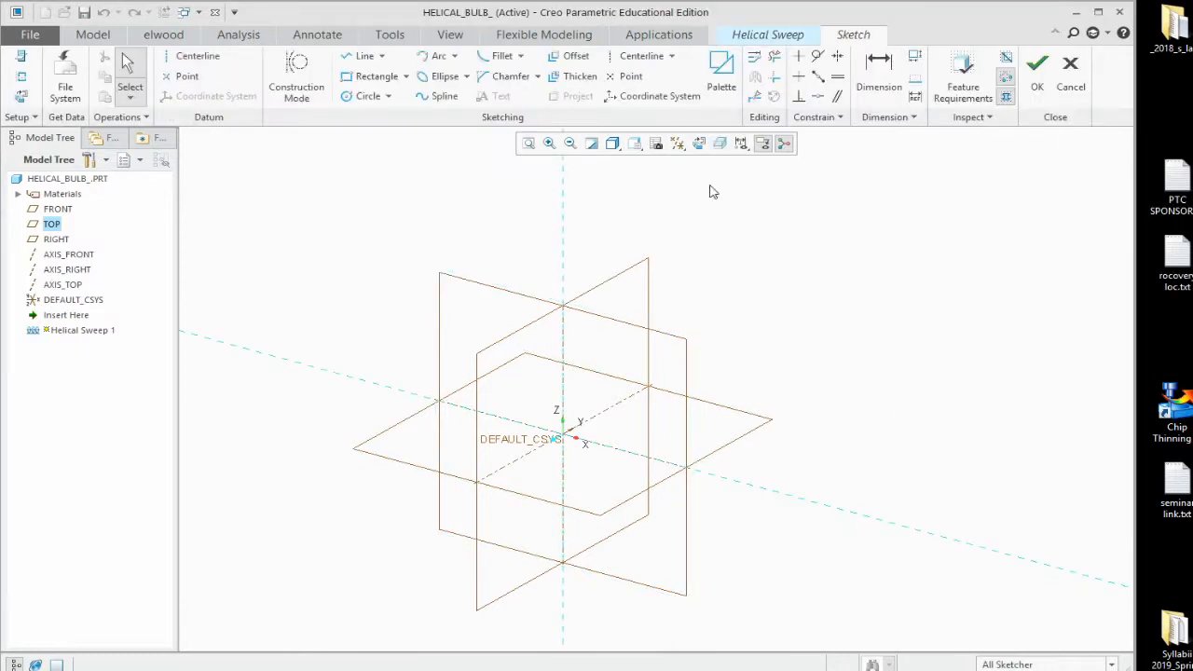
{"action": "left_click", "coordinate": [699, 143]}
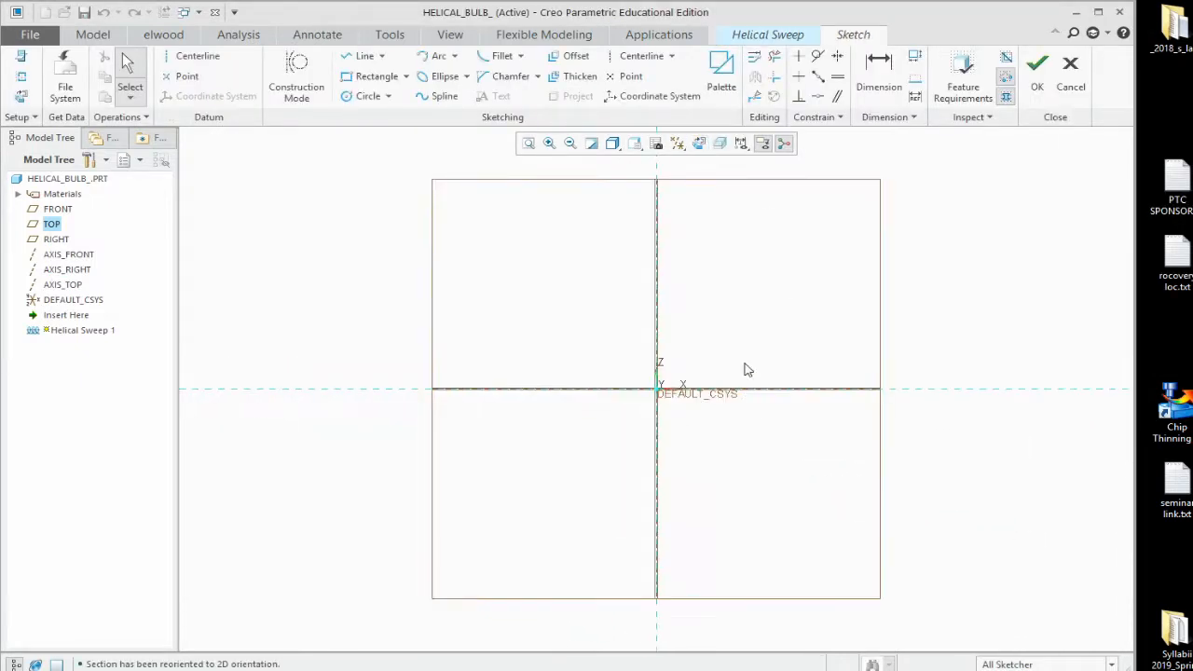
Step: Place a vertical datum centerline through the origin as the axis of the helical sweep
{"action": "scroll", "coordinate": [693, 327], "scroll_direction": "down", "scroll_amount": 2}
{"action": "middle_click_drag", "start_coordinate": [559, 387], "coordinate": [570, 286], "text": "shift"}
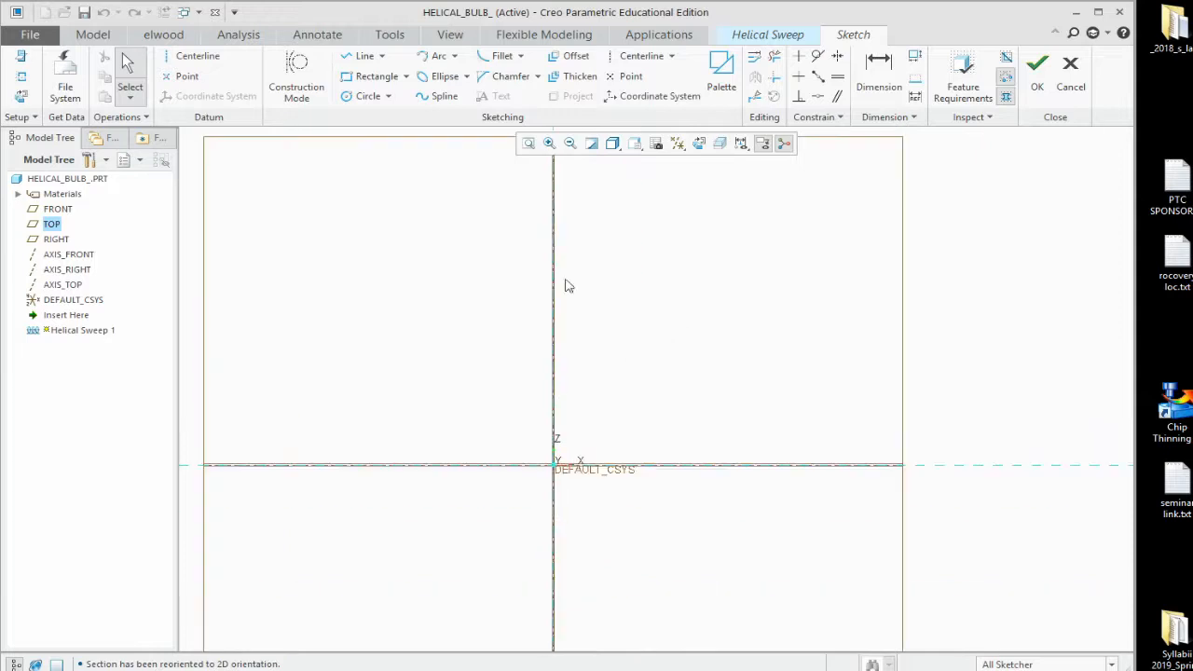
{"action": "left_click", "coordinate": [193, 58]}
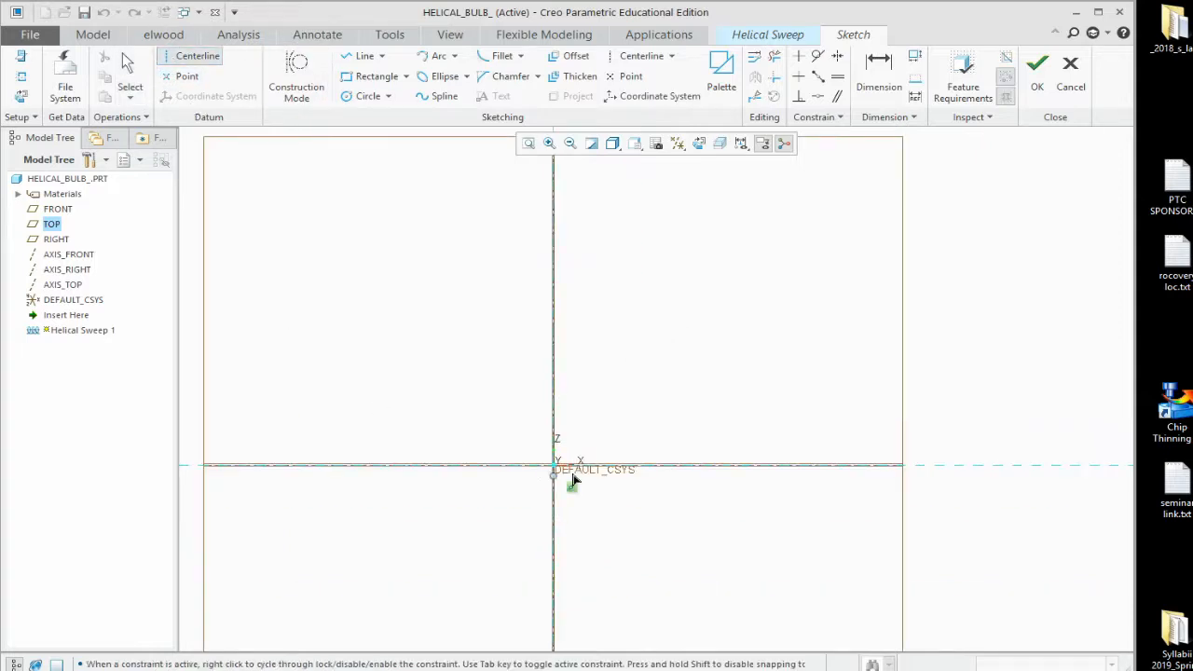
{"action": "scroll", "coordinate": [626, 421], "scroll_direction": "down", "scroll_amount": 5}
{"action": "scroll", "coordinate": [604, 427], "scroll_direction": "up", "scroll_amount": 4}
{"action": "scroll", "coordinate": [473, 501], "scroll_direction": "down", "scroll_amount": 6}
{"action": "scroll", "coordinate": [373, 531], "scroll_direction": "down", "scroll_amount": 6}
{"action": "scroll", "coordinate": [578, 396], "scroll_direction": "down", "scroll_amount": 3}
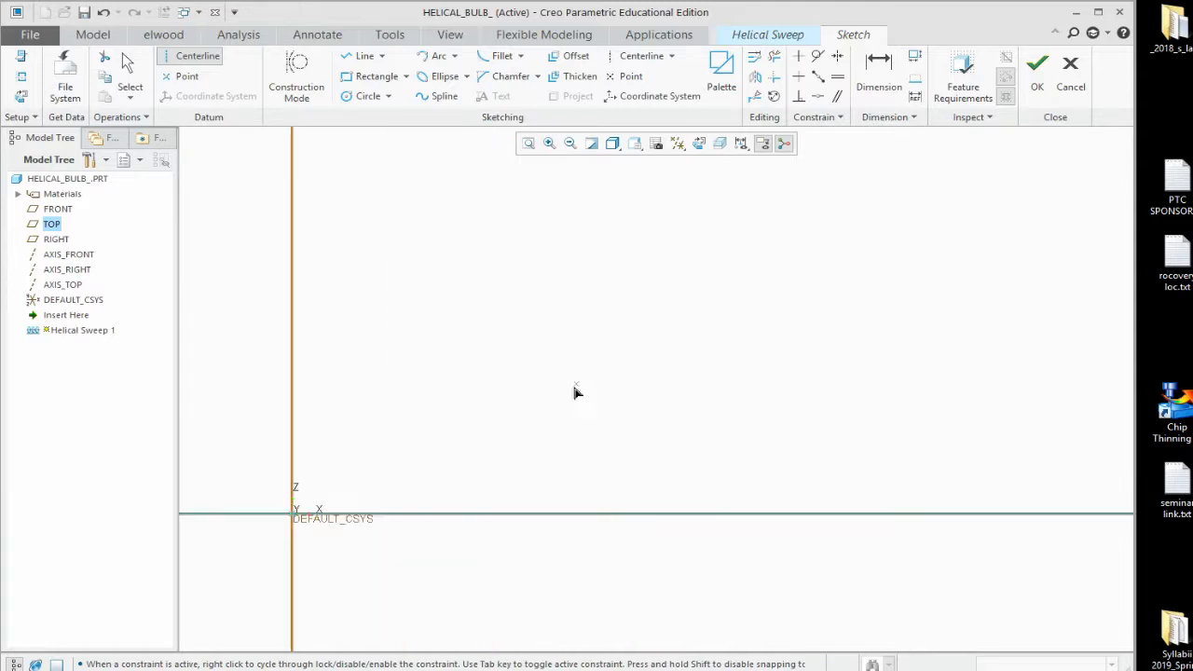
Step: Sketch a vertical line about 0.285 long upward from the horizontal reference, at a diameter of about 0.574 around the centerline
{"action": "left_click", "coordinate": [363, 56]}
{"action": "left_click", "coordinate": [395, 514]}
{"action": "left_click", "coordinate": [396, 417]}
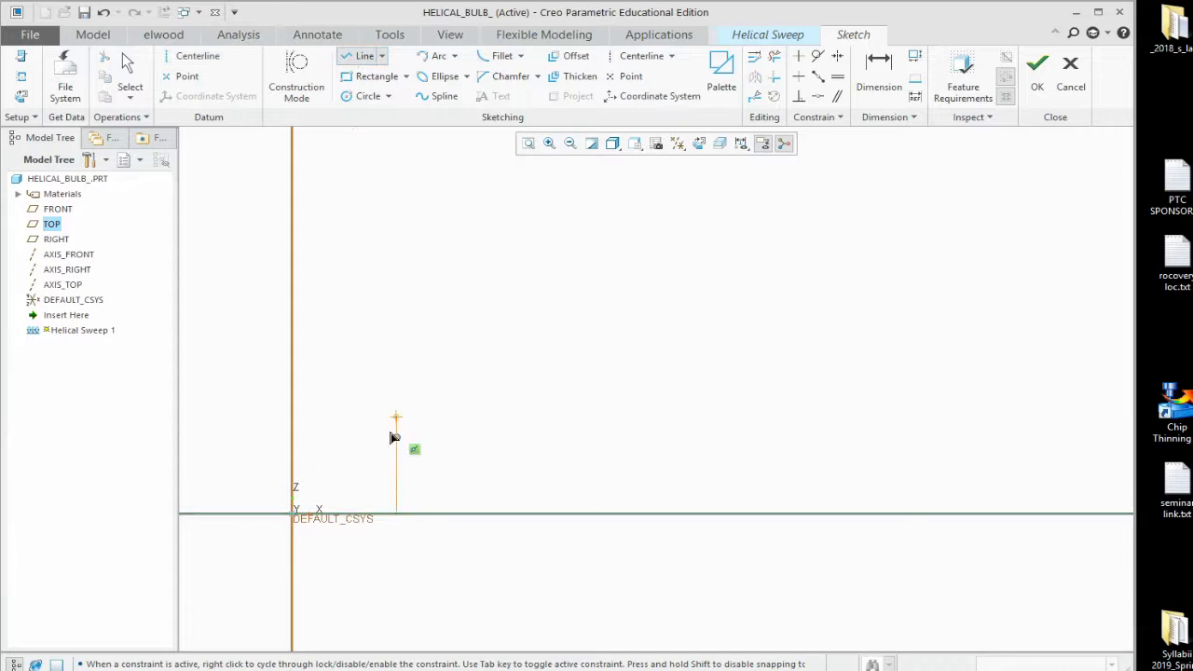
{"action": "left_click", "coordinate": [127, 63]}
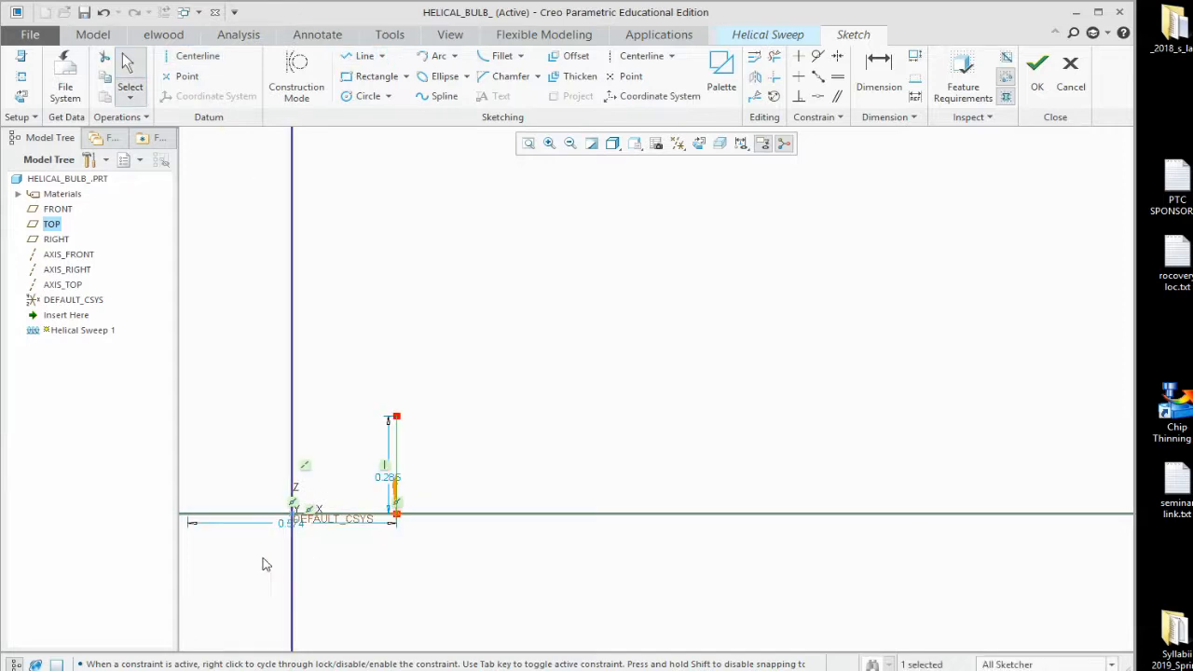
Step: Move the vertical line's diameter dimension below the sketch and set it to 1.5
{"action": "scroll", "coordinate": [267, 568], "scroll_direction": "down", "scroll_amount": 3}
{"action": "left_click_drag", "start_coordinate": [336, 494], "coordinate": [457, 568]}
{"action": "scroll", "coordinate": [560, 563], "scroll_direction": "up", "scroll_amount": 3}
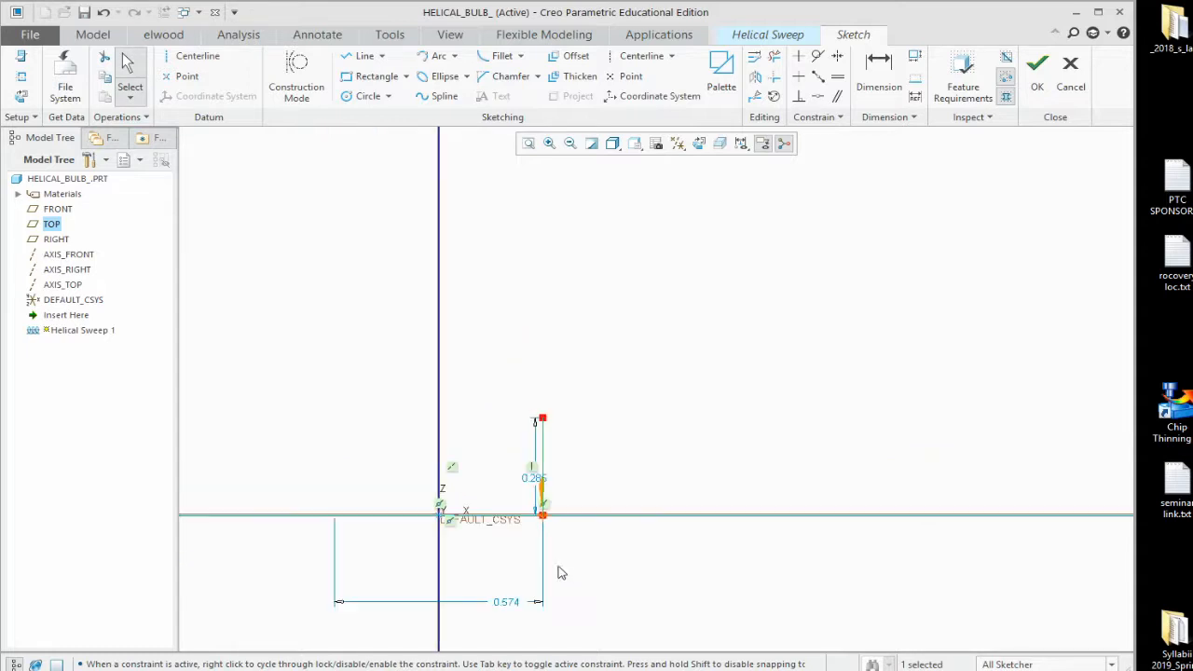
{"action": "double_click", "coordinate": [508, 606]}
{"action": "type", "text": "1"}
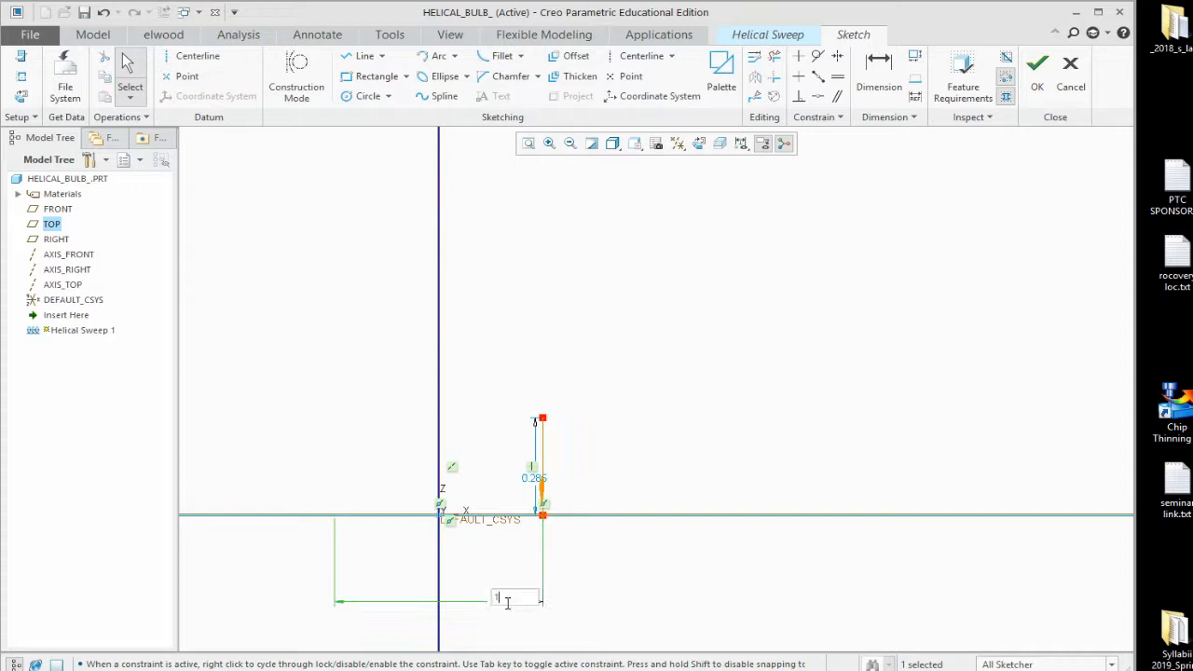
{"action": "type", "text": ".5"}
{"action": "key", "text": "Return"}
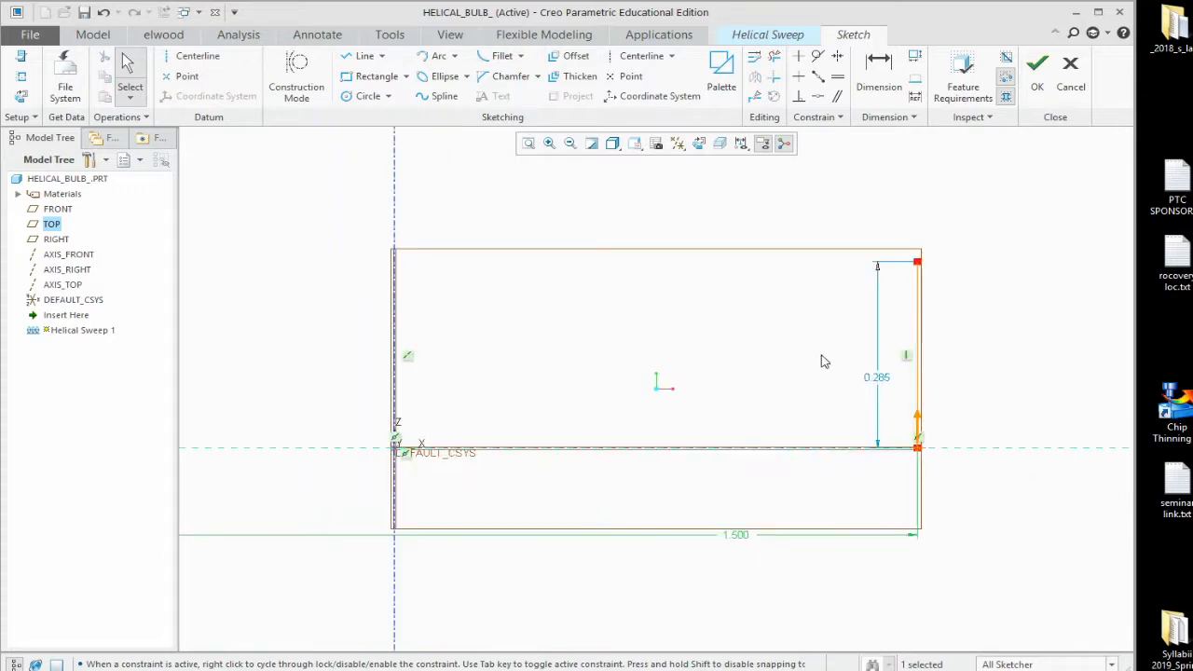
Step: Set the length of the short vertical line to 0.4
{"action": "double_click", "coordinate": [891, 385]}
{"action": "key", "text": "BackSpace"}
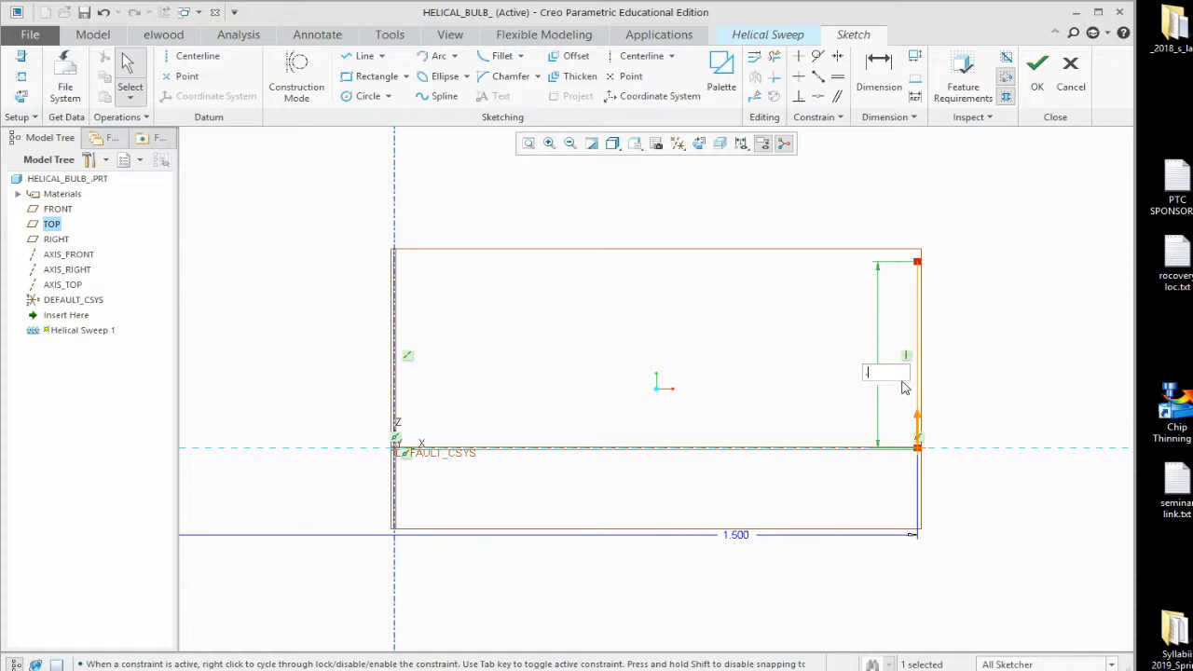
{"action": "type", "text": ".4"}
{"action": "key", "text": "Return"}
Step: Extend the profile from the short line's upper end with an outward diagonal, a vertical line about 1.13 long and an inward diagonal
{"action": "scroll", "coordinate": [609, 413], "scroll_direction": "down", "scroll_amount": 5}
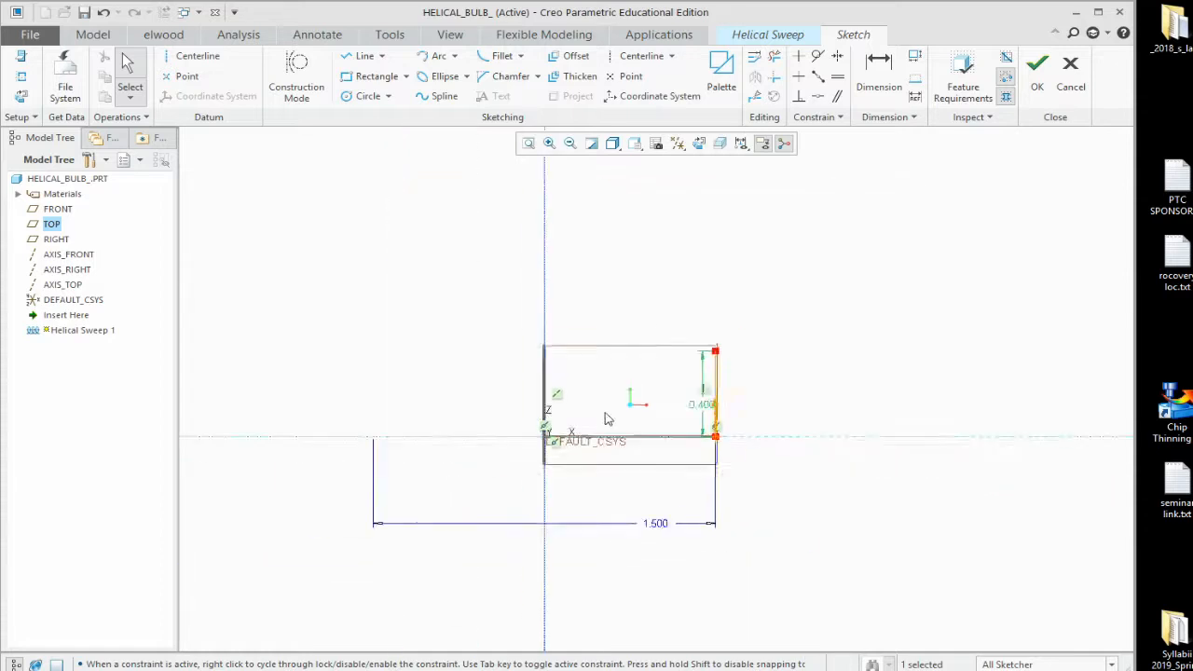
{"action": "scroll", "coordinate": [580, 475], "scroll_direction": "up", "scroll_amount": 3}
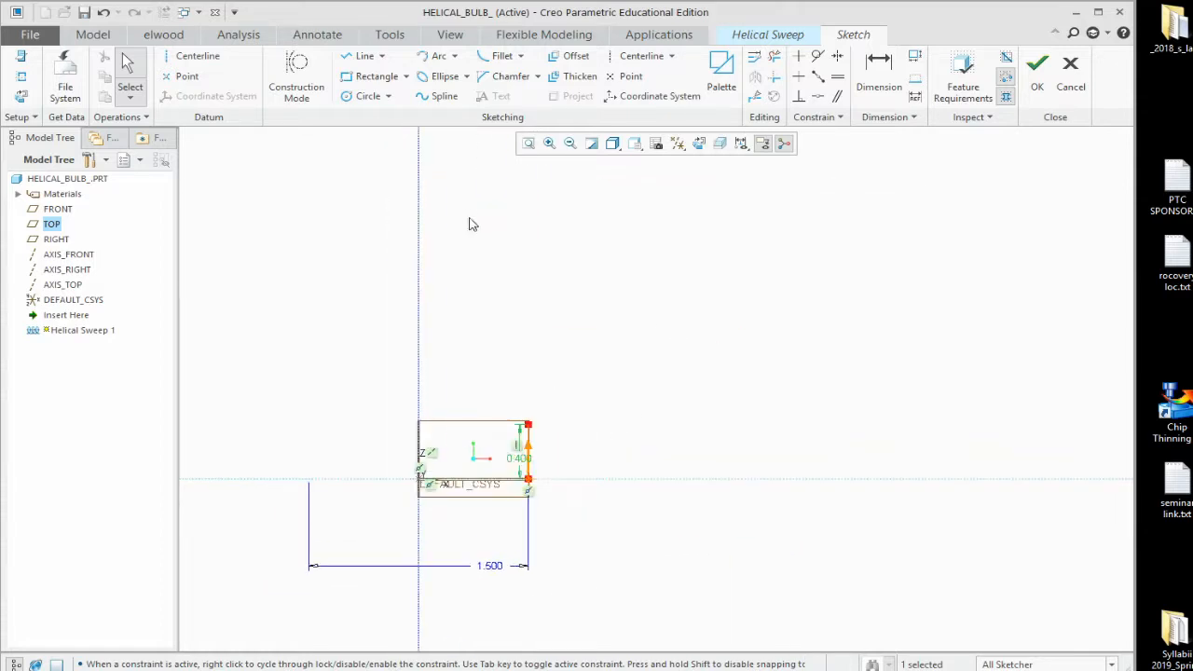
{"action": "left_click", "coordinate": [359, 56]}
{"action": "left_click", "coordinate": [529, 422]}
{"action": "left_click", "coordinate": [618, 343]}
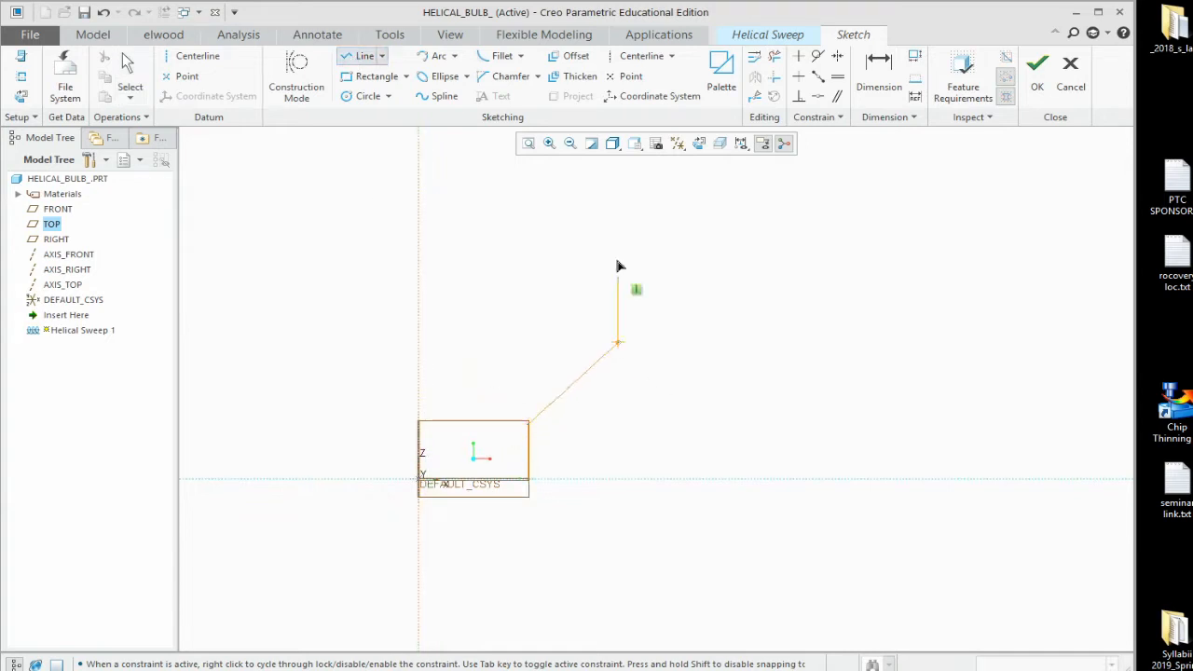
{"action": "left_click", "coordinate": [619, 189]}
{"action": "scroll", "coordinate": [593, 294], "scroll_direction": "down", "scroll_amount": 2}
{"action": "scroll", "coordinate": [594, 281], "scroll_direction": "up", "scroll_amount": 2}
{"action": "scroll", "coordinate": [573, 233], "scroll_direction": "down", "scroll_amount": 3}
{"action": "scroll", "coordinate": [559, 248], "scroll_direction": "up", "scroll_amount": 2}
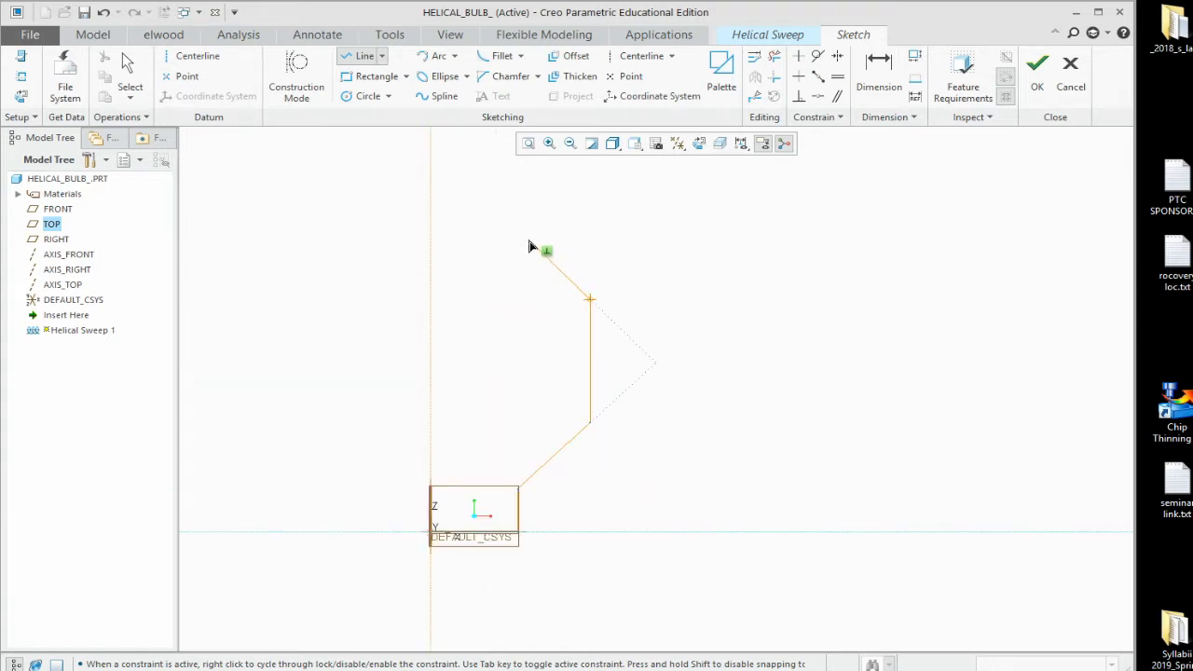
{"action": "left_click", "coordinate": [548, 247]}
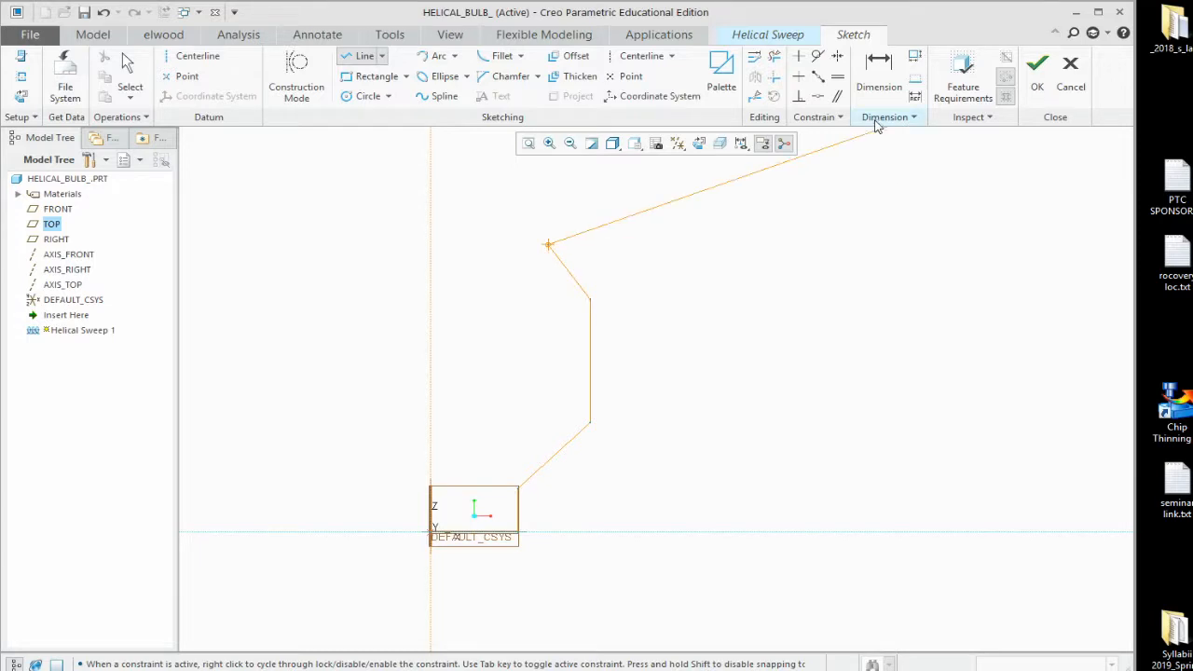
Step: Set the long vertical line's length to 2 and its diameter about the centerline to 2.7
{"action": "left_click", "coordinate": [879, 75]}
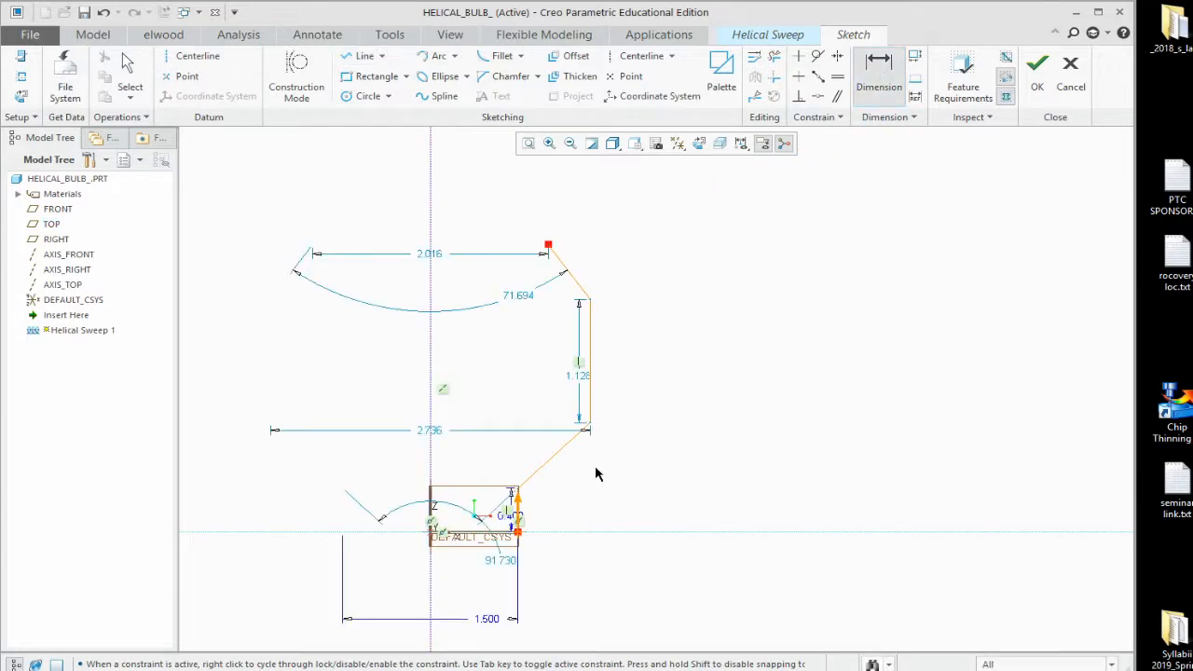
{"action": "double_click", "coordinate": [578, 375]}
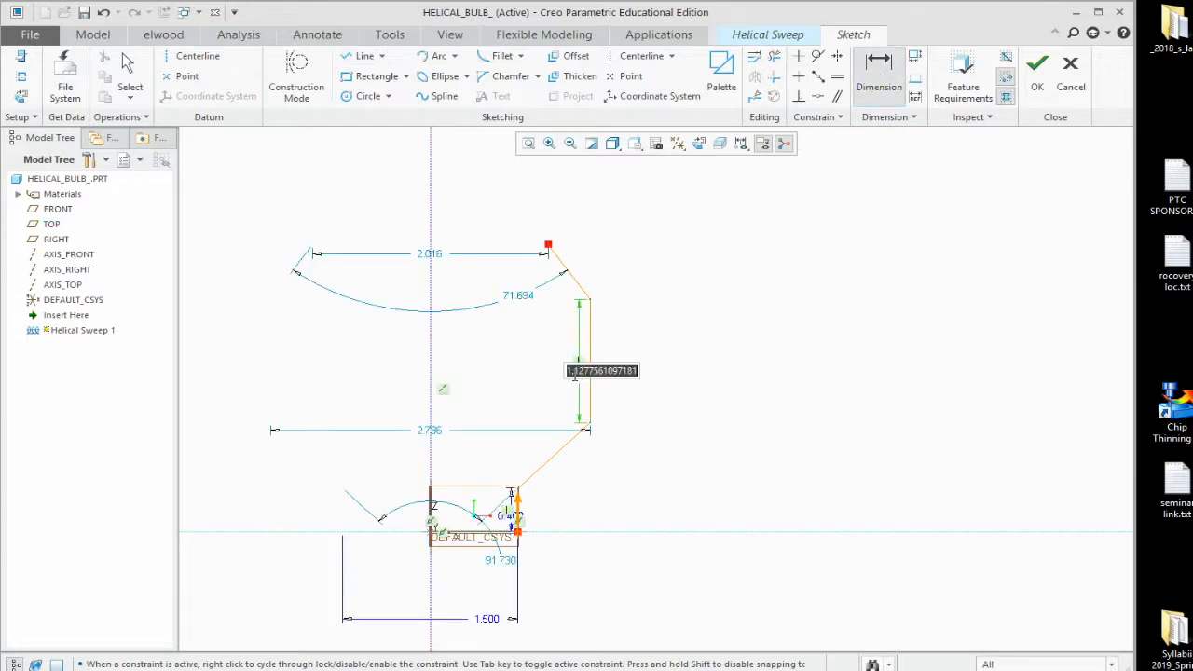
{"action": "type", "text": "2"}
{"action": "key", "text": "Return"}
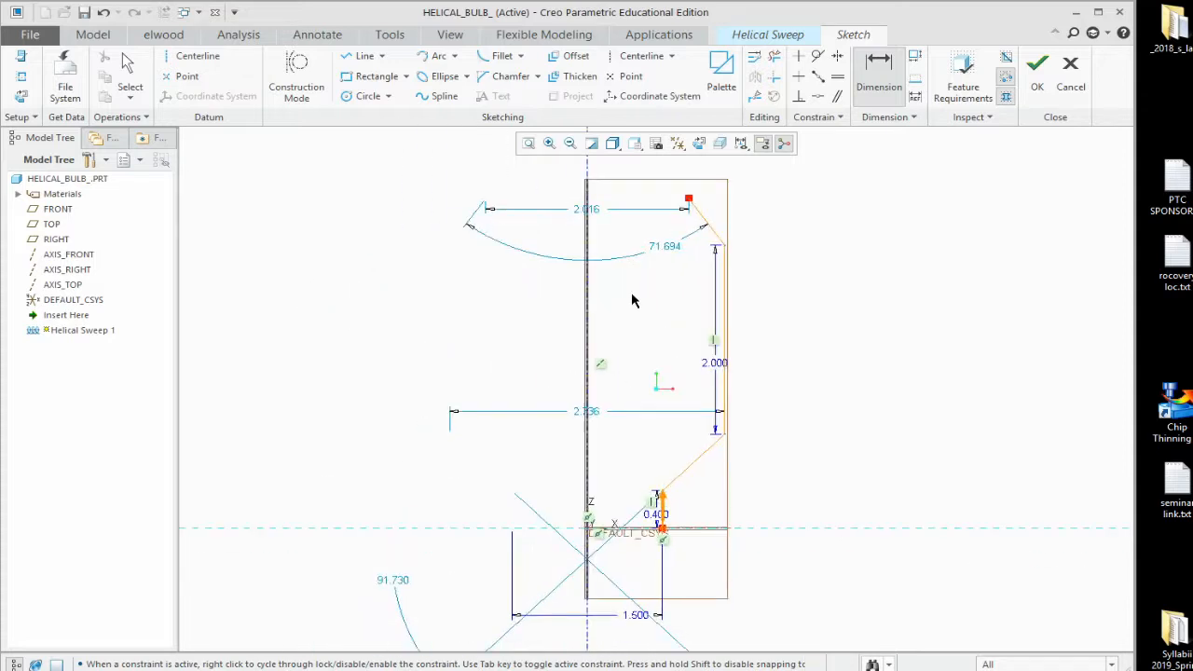
{"action": "double_click", "coordinate": [594, 415]}
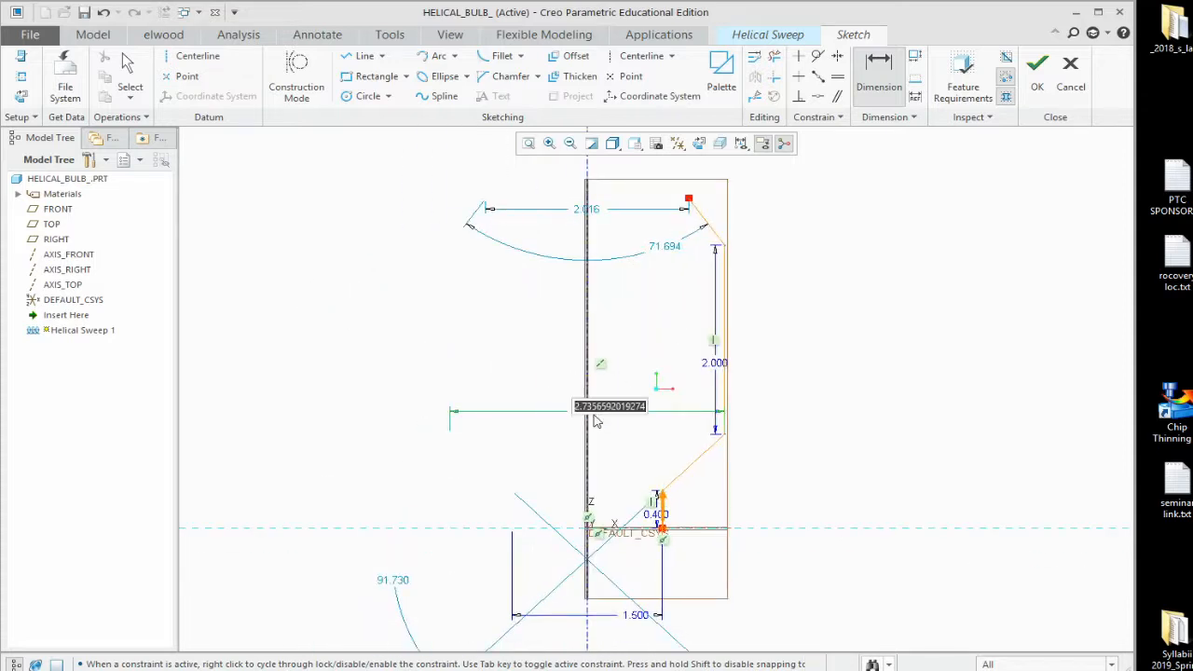
{"action": "type", "text": "2.7"}
{"action": "key", "text": "Return"}
Step: Dimension the height of the long line's lower end above the horizontal reference as 1
{"action": "scroll", "coordinate": [753, 529], "scroll_direction": "up", "scroll_amount": 3}
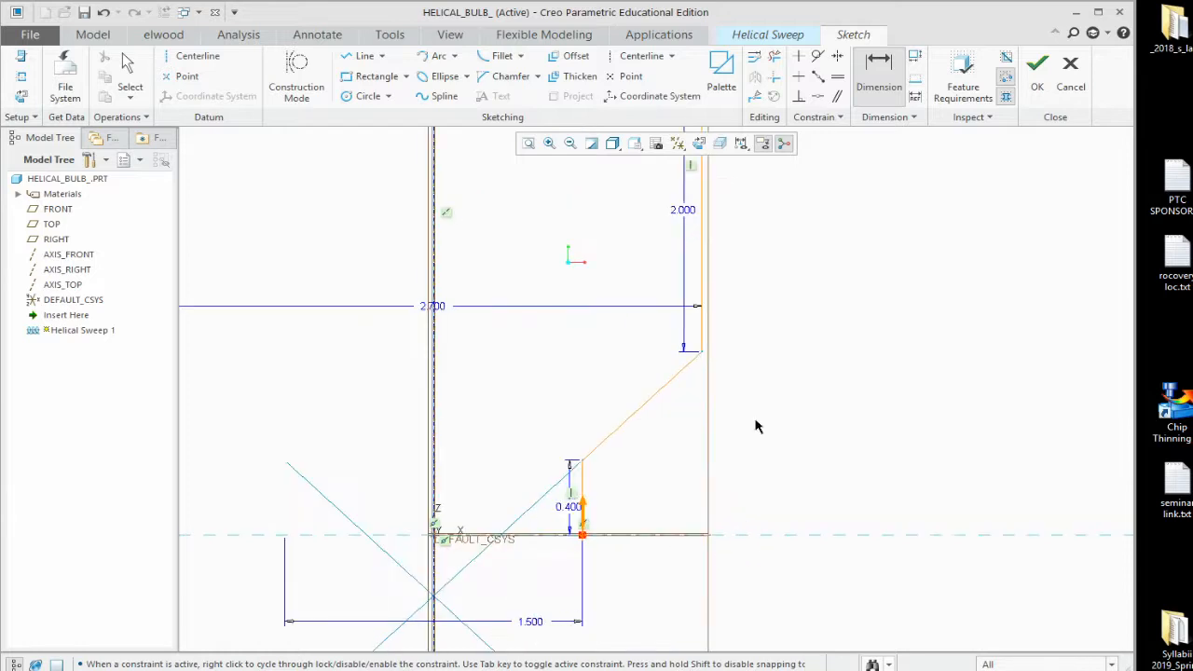
{"action": "left_click", "coordinate": [704, 356]}
{"action": "left_click", "coordinate": [709, 537]}
{"action": "middle_click", "coordinate": [750, 451]}
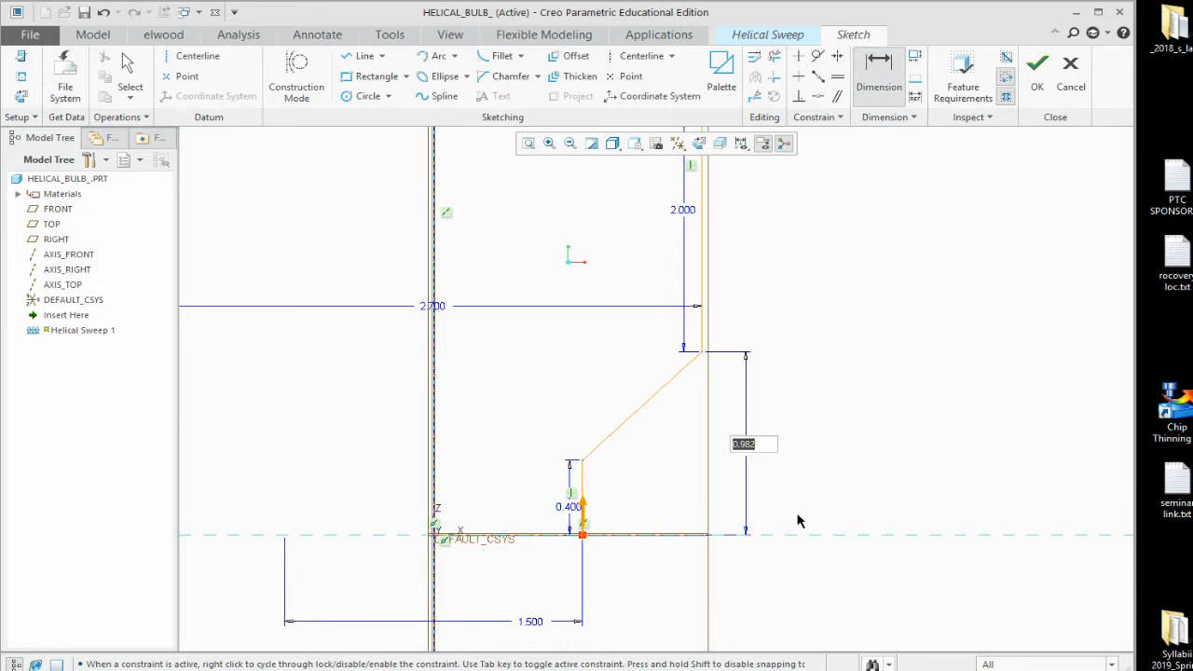
{"action": "type", "text": "1"}
{"action": "key", "text": "Return"}
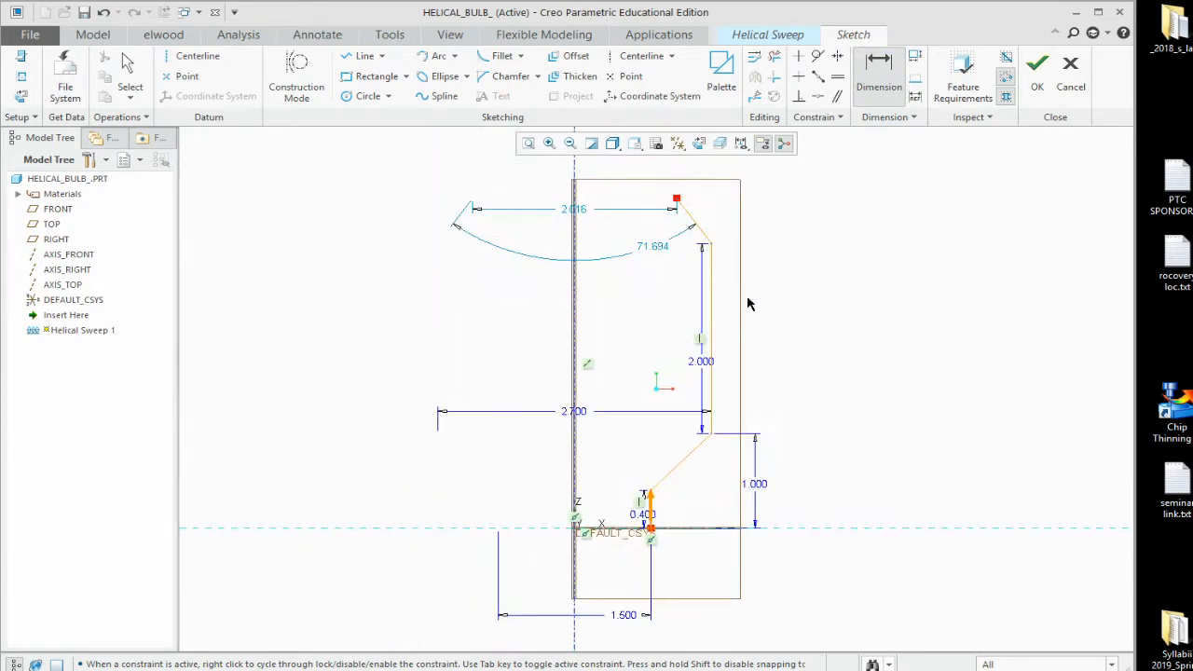
Step: Set the profile's upper endpoint diameter to 1.5 and the upper diagonal's included angle to 90 degrees
{"action": "double_click", "coordinate": [585, 212]}
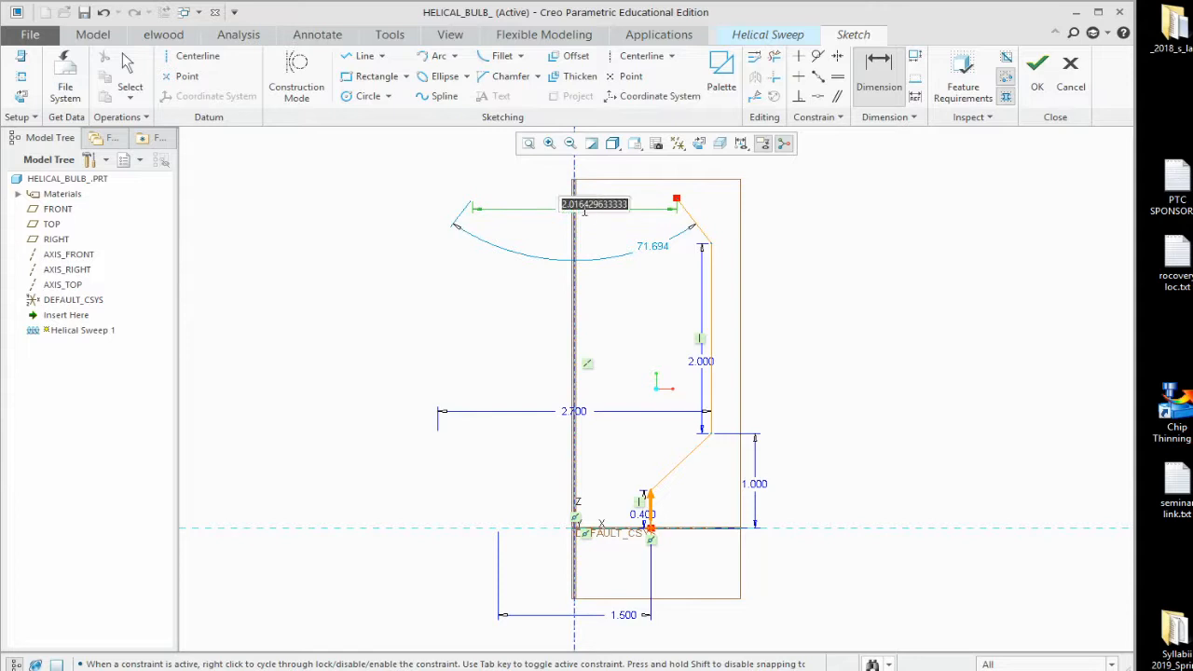
{"action": "type", "text": "1.5"}
{"action": "key", "text": "Return"}
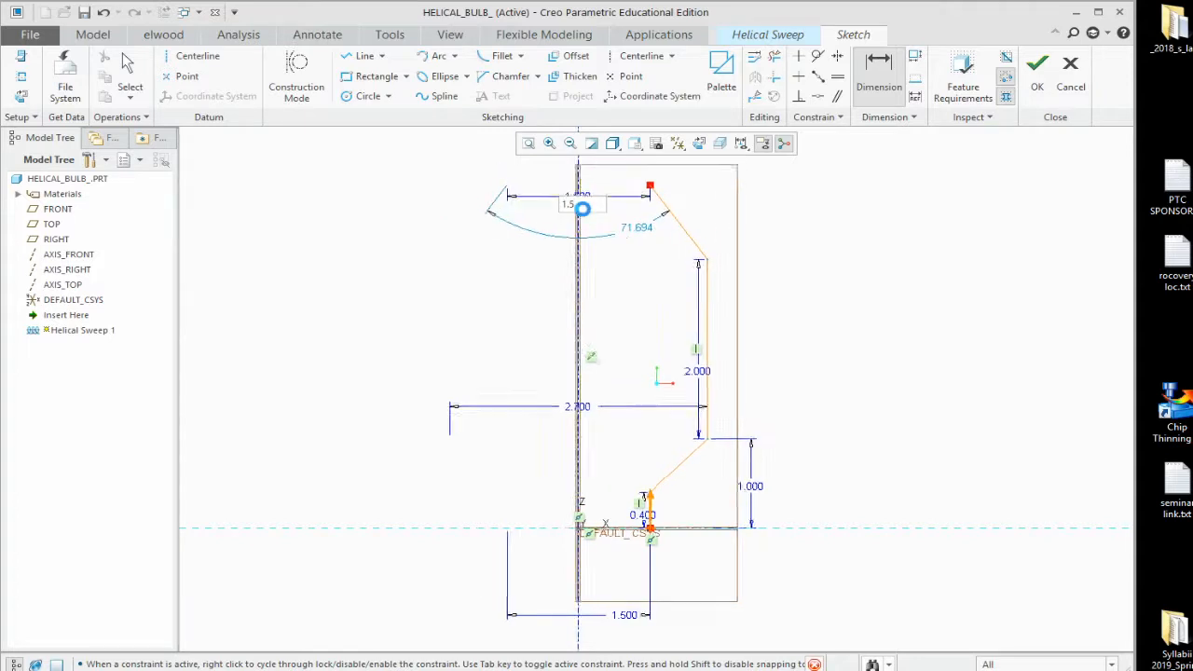
{"action": "double_click", "coordinate": [635, 244]}
{"action": "type", "text": "90"}
{"action": "key", "text": "Return"}
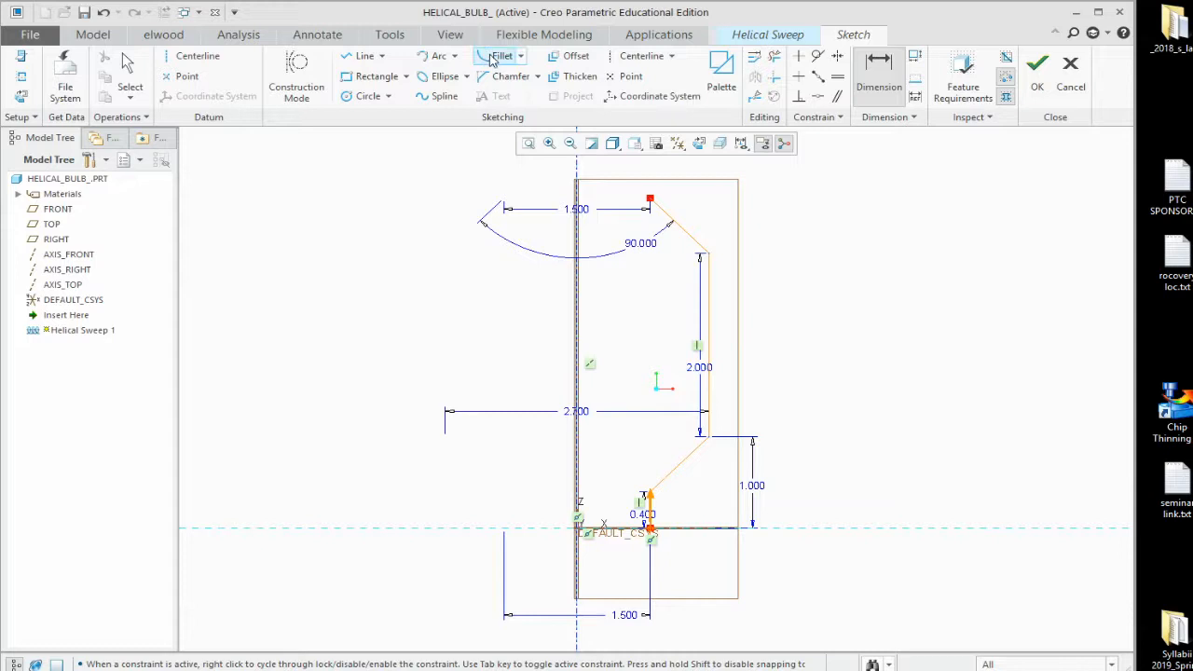
Step: Add a Circular Trim fillet between the short vertical line and the lower diagonal
{"action": "left_click", "coordinate": [521, 56]}
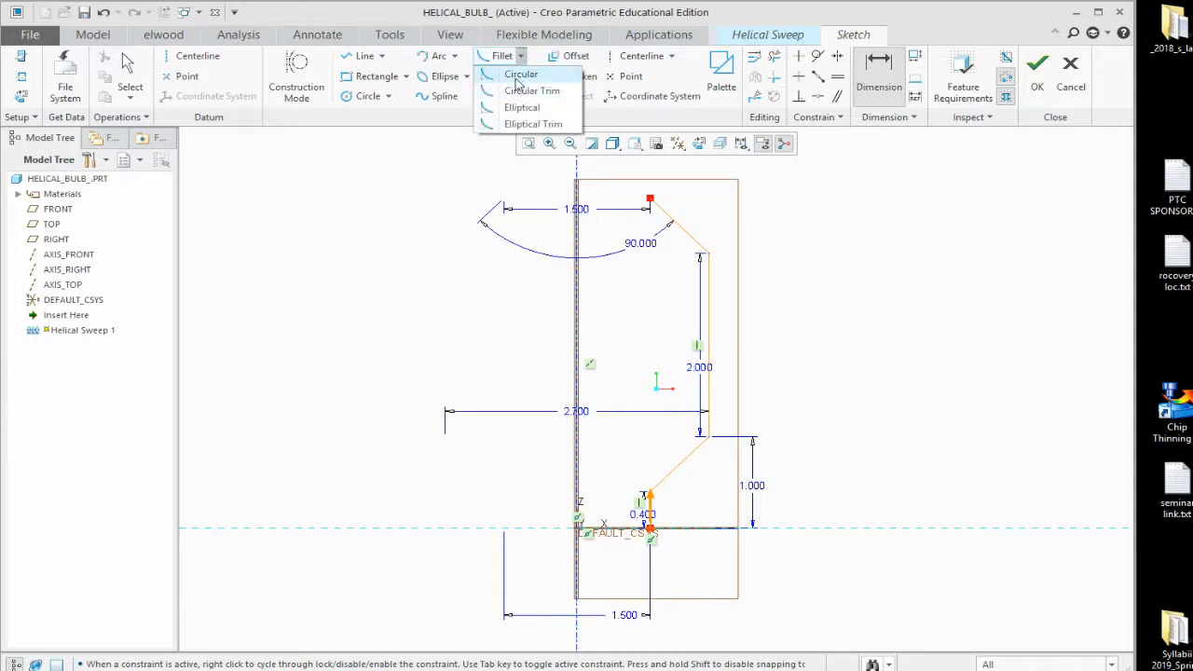
{"action": "left_click", "coordinate": [520, 95]}
{"action": "scroll", "coordinate": [653, 523], "scroll_direction": "up", "scroll_amount": 3}
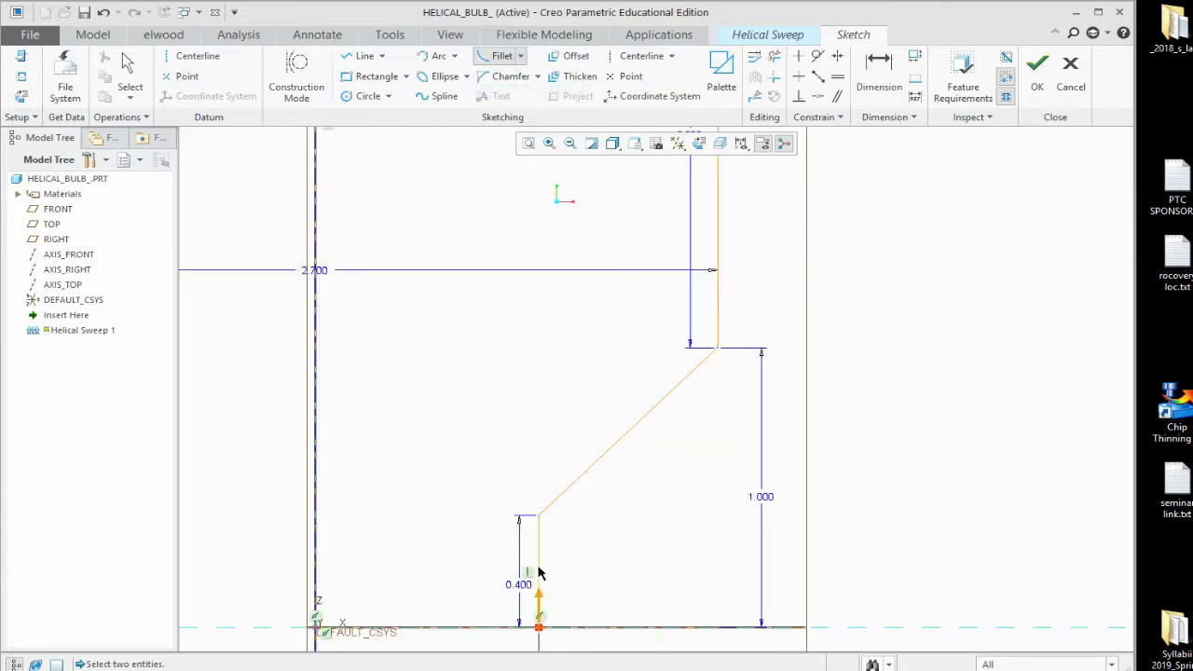
{"action": "left_click", "coordinate": [540, 573]}
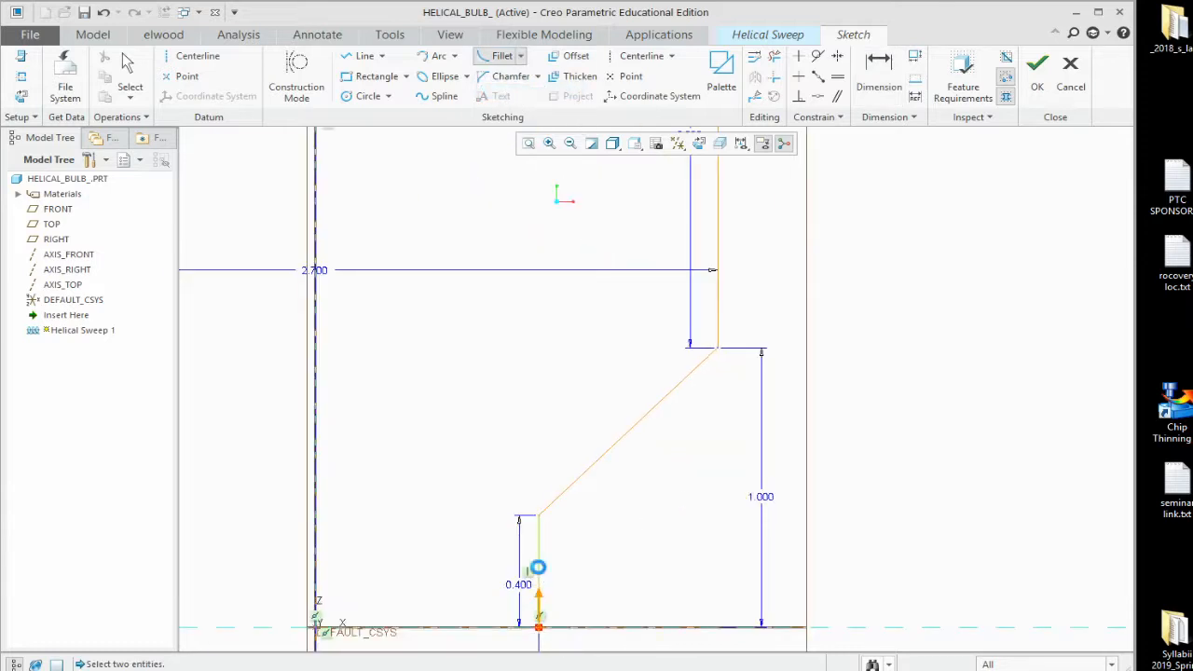
{"action": "left_click", "coordinate": [596, 472]}
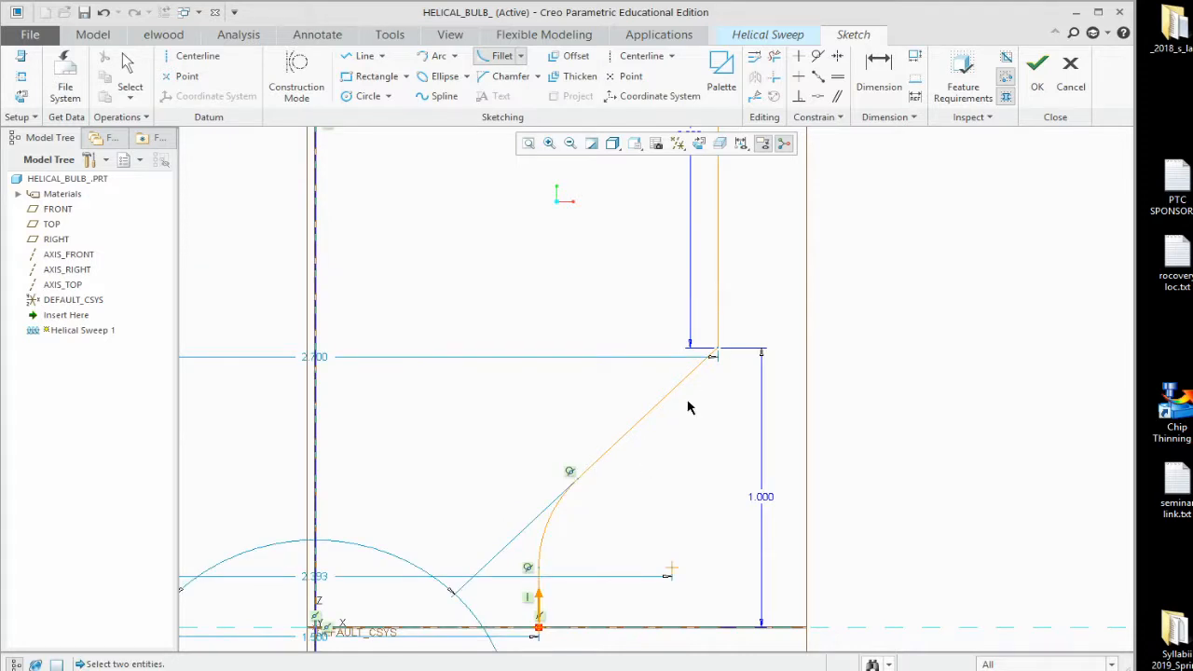
Step: Fillet both corners where the long vertical line meets the lower and upper diagonals
{"action": "left_click", "coordinate": [659, 413]}
{"action": "left_click", "coordinate": [719, 244]}
{"action": "scroll", "coordinate": [714, 261], "scroll_direction": "up", "scroll_amount": 3}
{"action": "scroll", "coordinate": [702, 378], "scroll_direction": "down", "scroll_amount": 5}
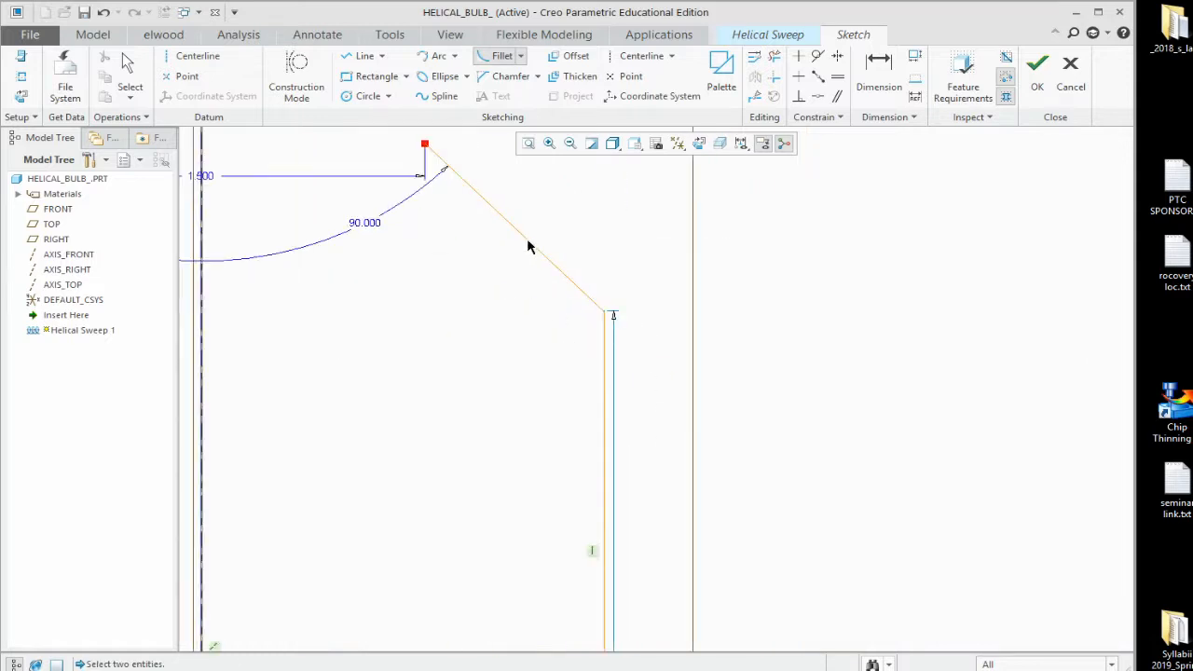
{"action": "left_click", "coordinate": [603, 457]}
{"action": "scroll", "coordinate": [679, 487], "scroll_direction": "up", "scroll_amount": 4}
{"action": "scroll", "coordinate": [644, 580], "scroll_direction": "down", "scroll_amount": 3}
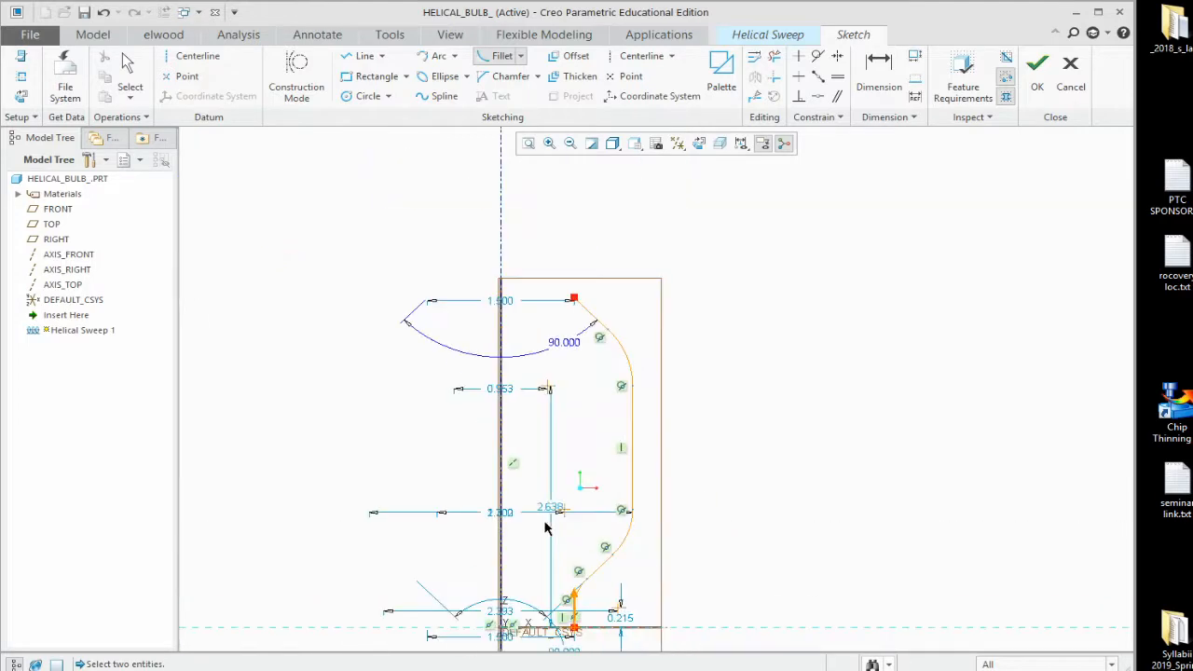
Step: Set the upper fillet center's diameter about the centerline to 1 and its height above the horizontal reference to 2.6
{"action": "left_click", "coordinate": [128, 64]}
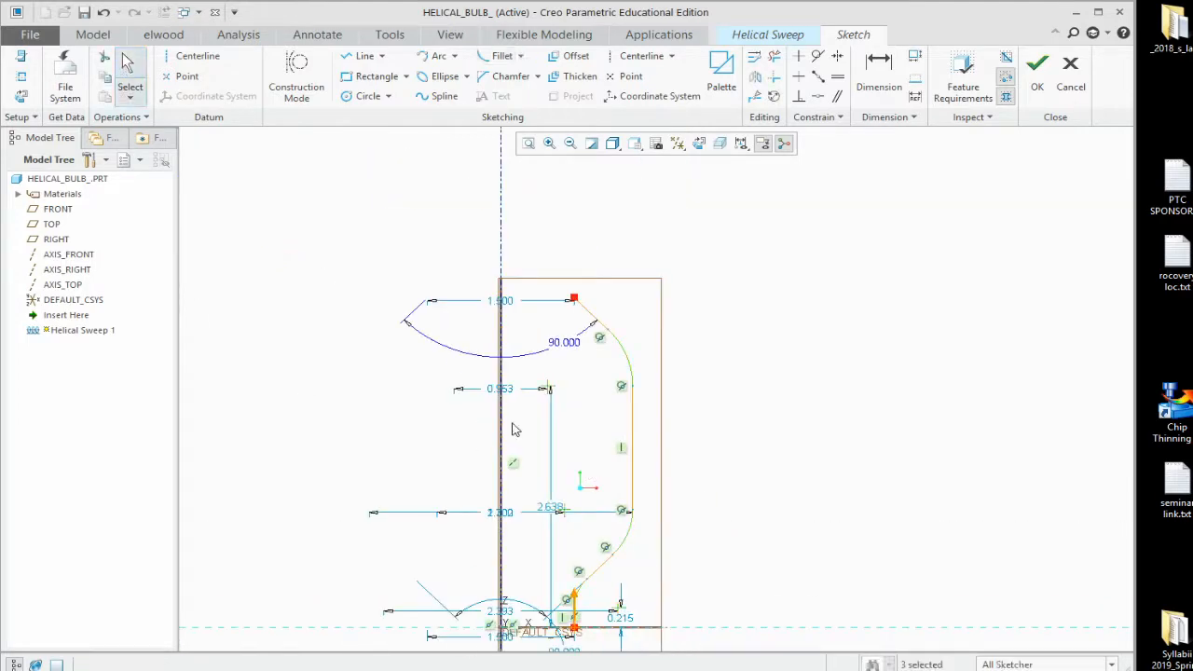
{"action": "left_click_drag", "start_coordinate": [508, 396], "coordinate": [524, 414]}
{"action": "double_click", "coordinate": [522, 416]}
{"action": "type", "text": "1"}
{"action": "key", "text": "Return"}
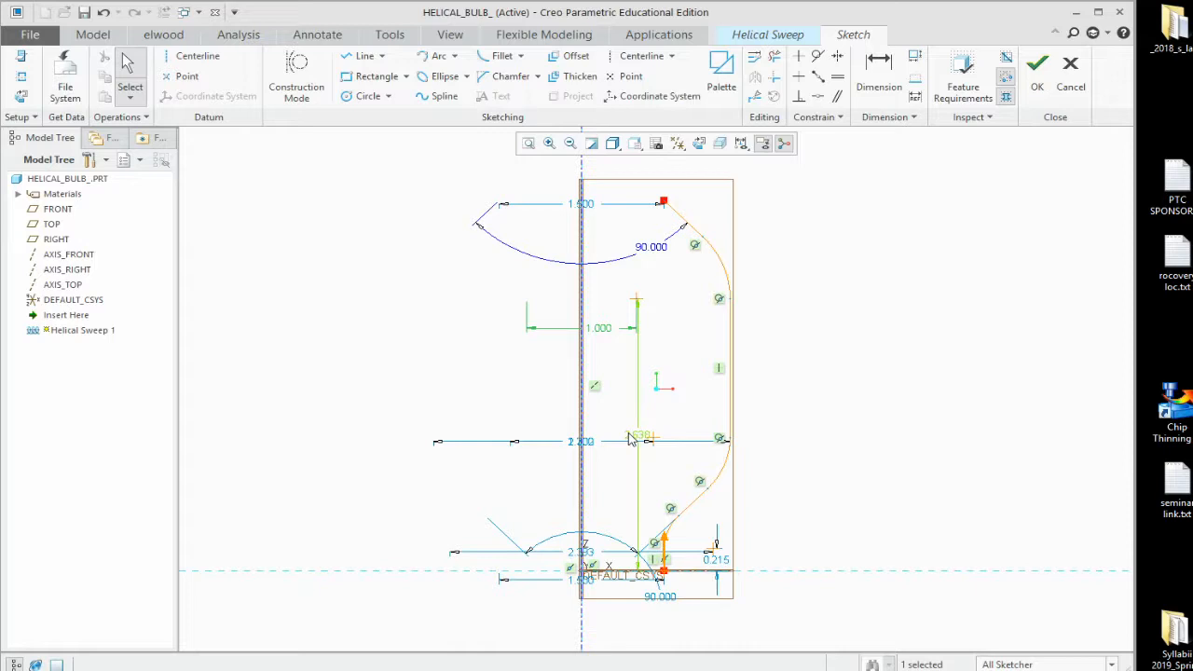
{"action": "double_click", "coordinate": [639, 435]}
{"action": "type", "text": "2"}
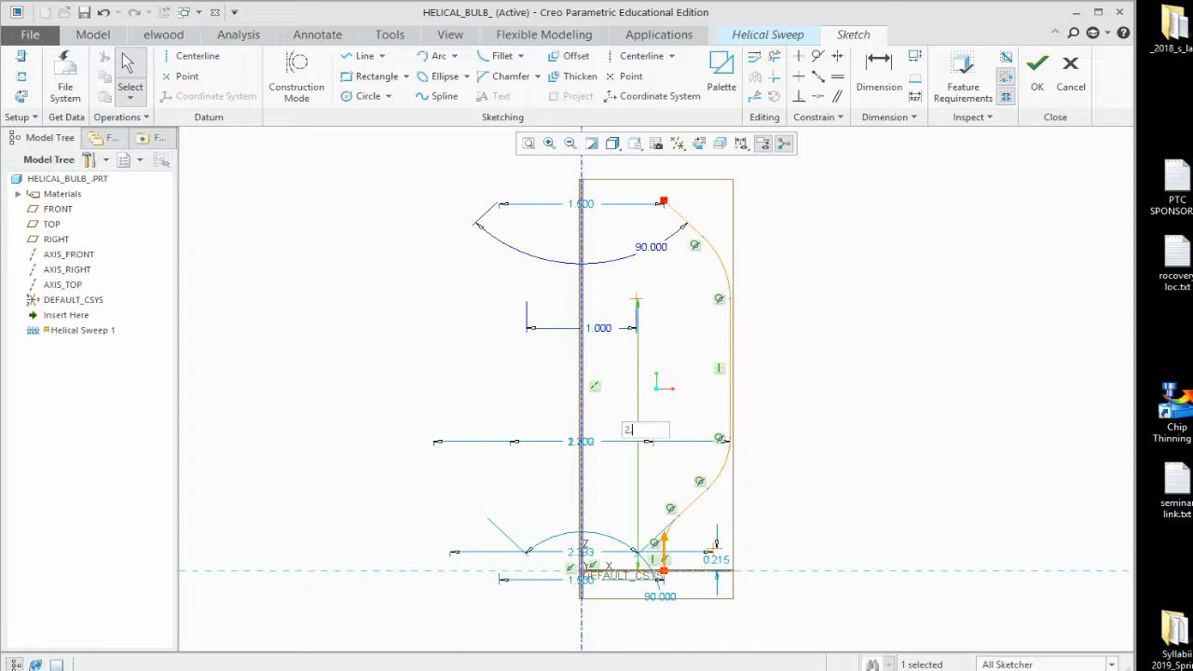
{"action": "type", "text": ".6"}
{"action": "key", "text": "Return"}
Step: Set the long vertical line's diameter to 2.7 and the center diameter of the fillet at its lower end to 1.3
{"action": "left_click_drag", "start_coordinate": [590, 444], "coordinate": [607, 494]}
{"action": "double_click", "coordinate": [603, 492]}
{"action": "type", "text": "2.7"}
{"action": "key", "text": "Return"}
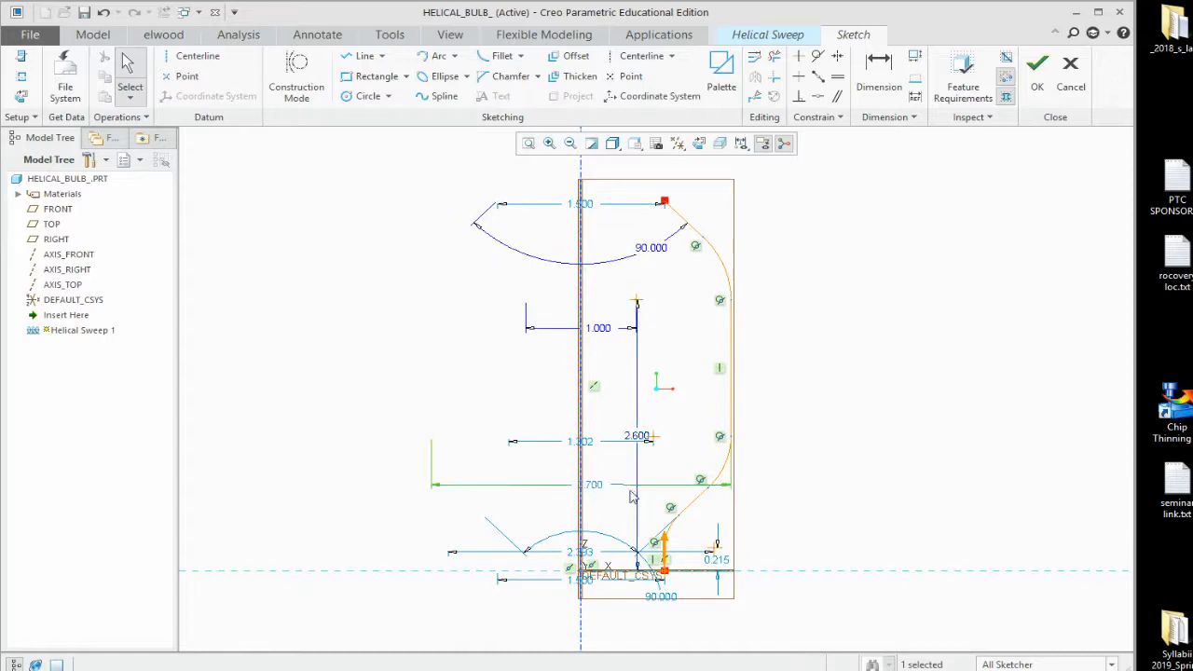
{"action": "double_click", "coordinate": [585, 444]}
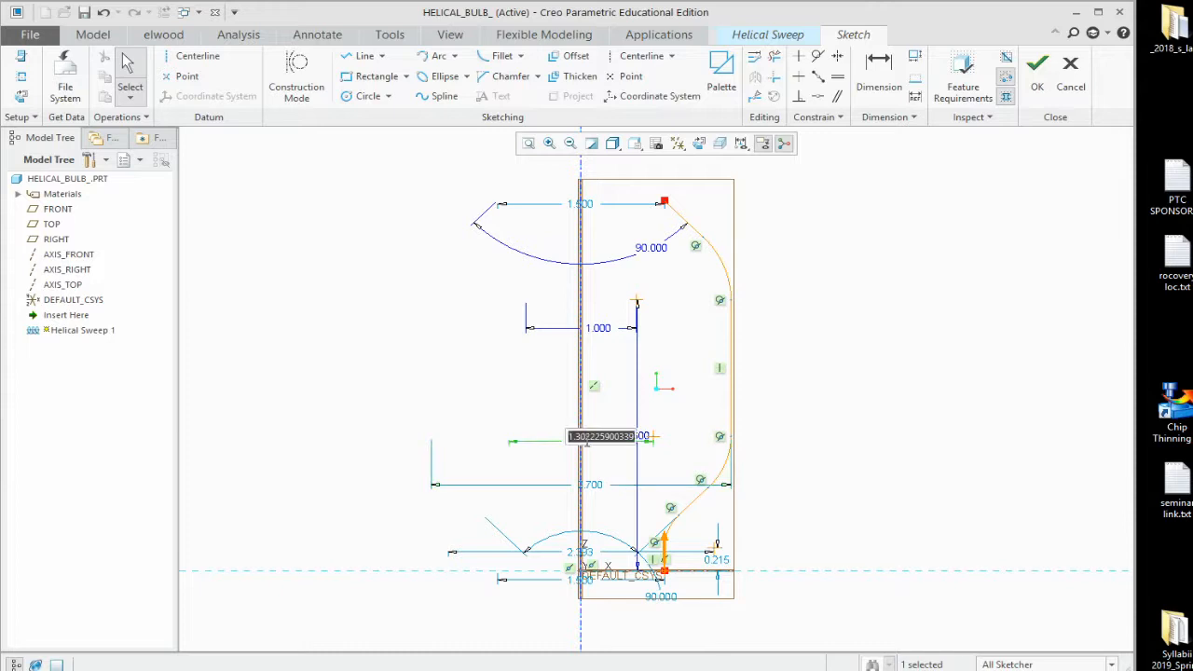
{"action": "type", "text": "1.3"}
{"action": "key", "text": "Return"}
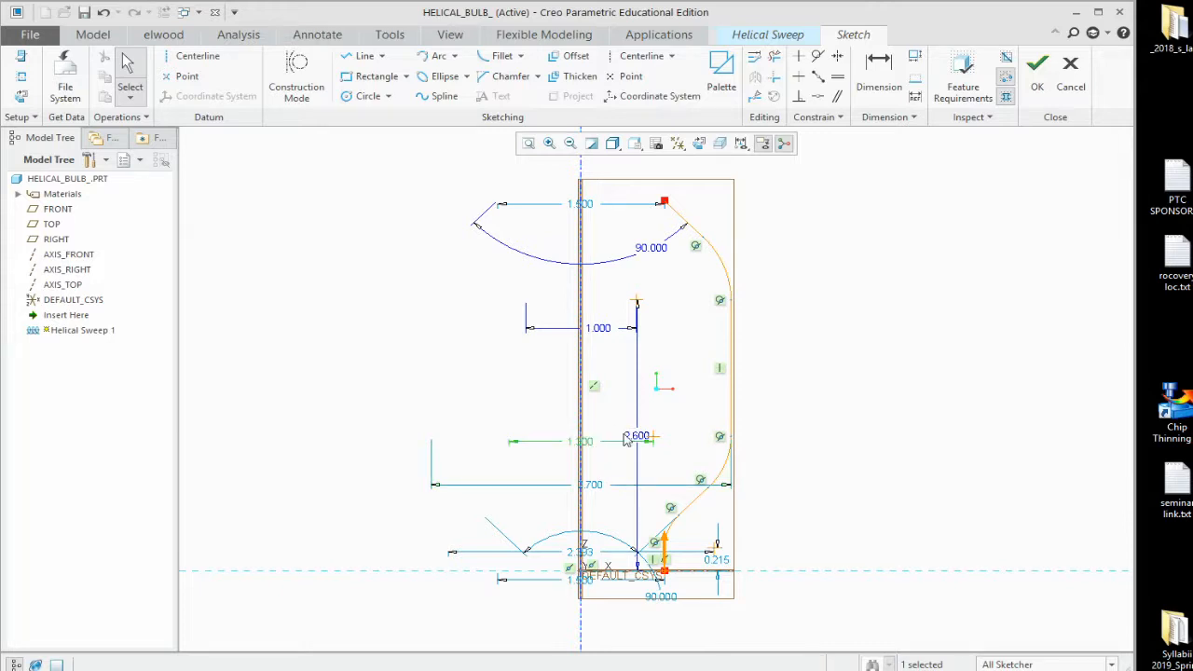
Step: Set the height of the bottom fillet's center above the horizontal reference to 0.22
{"action": "scroll", "coordinate": [675, 643], "scroll_direction": "up", "scroll_amount": 5}
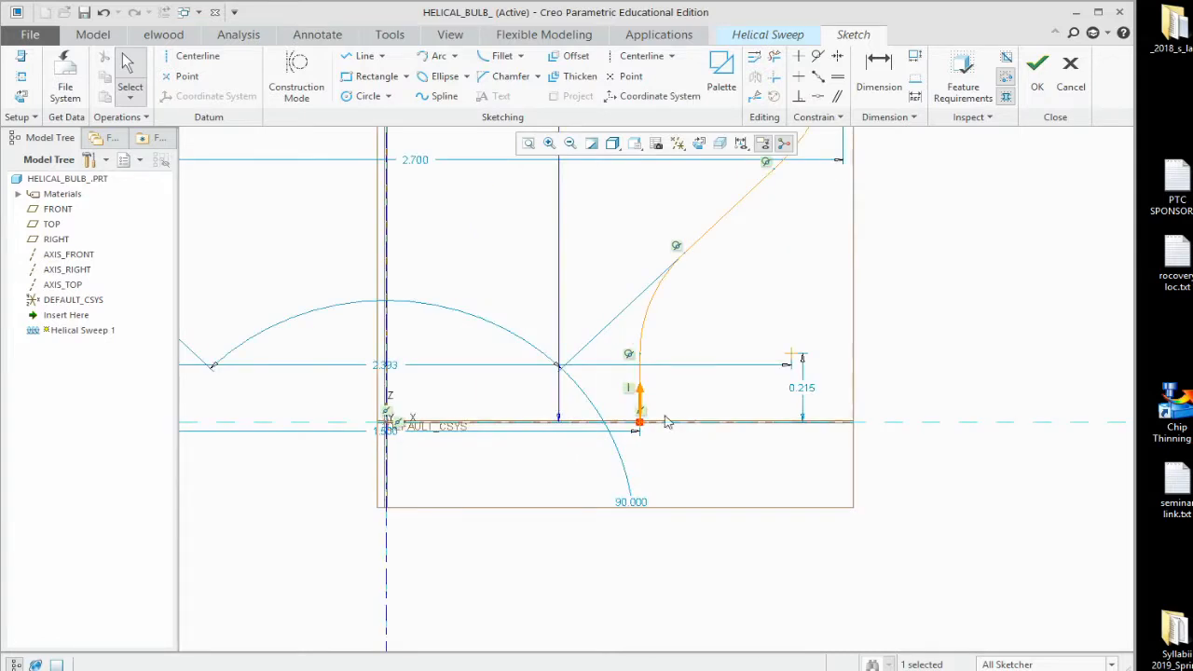
{"action": "double_click", "coordinate": [801, 387]}
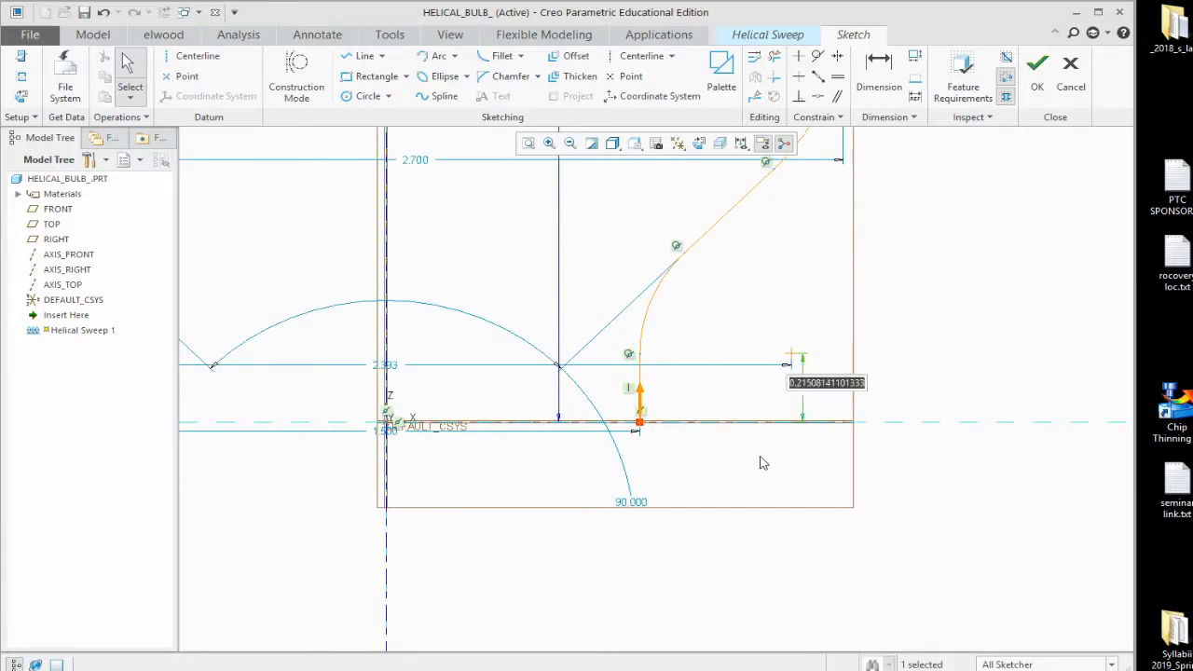
{"action": "key", "text": "BackSpace"}
{"action": "type", "text": "0.22"}
{"action": "key", "text": "Return"}
{"action": "scroll", "coordinate": [652, 597], "scroll_direction": "down", "scroll_amount": 5}
{"action": "scroll", "coordinate": [652, 582], "scroll_direction": "up", "scroll_amount": 3}
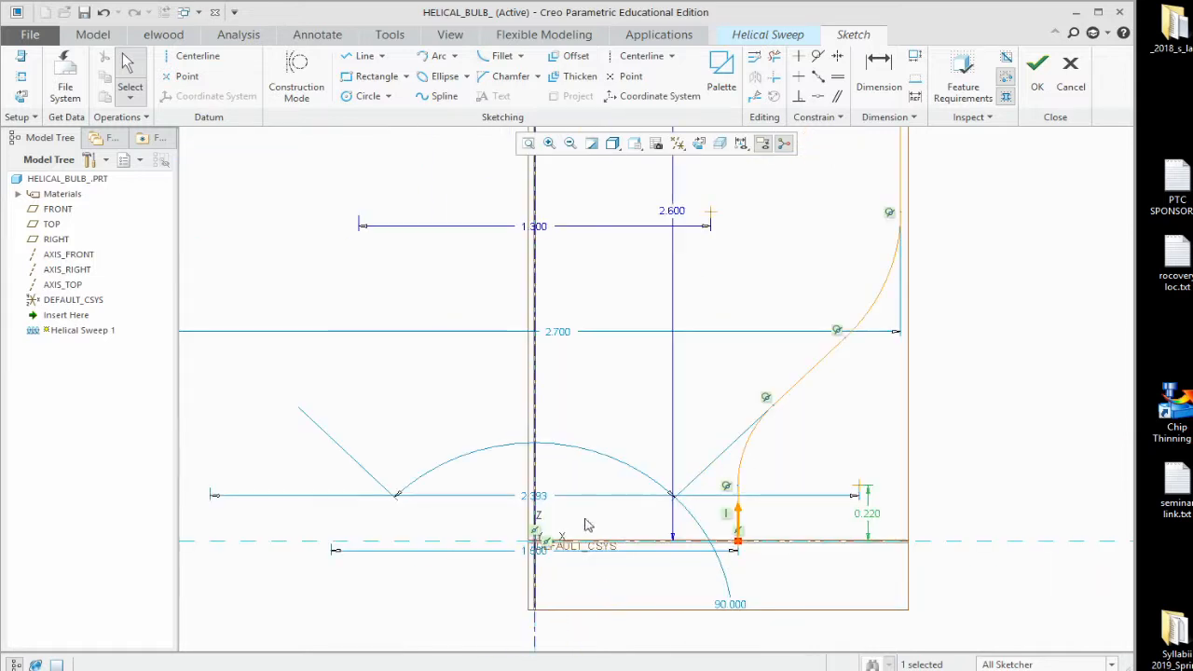
Step: Spread out the crowded lower dimensions, set the bottom fillet center's diameter to 2.4 and accept the profile sketch
{"action": "mouse_move", "coordinate": [736, 610]}
{"action": "left_mouse_down"}
{"action": "mouse_move", "coordinate": [620, 466]}
{"action": "mouse_move", "coordinate": [539, 407]}
{"action": "left_mouse_up"}
{"action": "left_click_drag", "start_coordinate": [540, 496], "coordinate": [552, 604]}
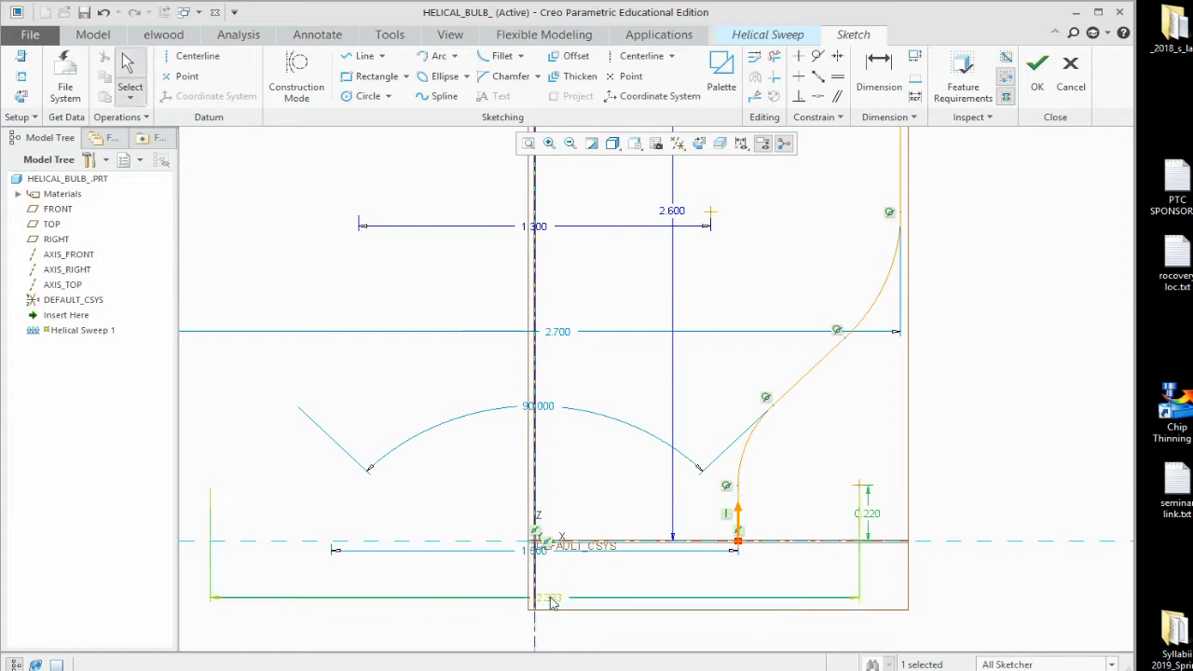
{"action": "left_click_drag", "start_coordinate": [535, 551], "coordinate": [447, 565]}
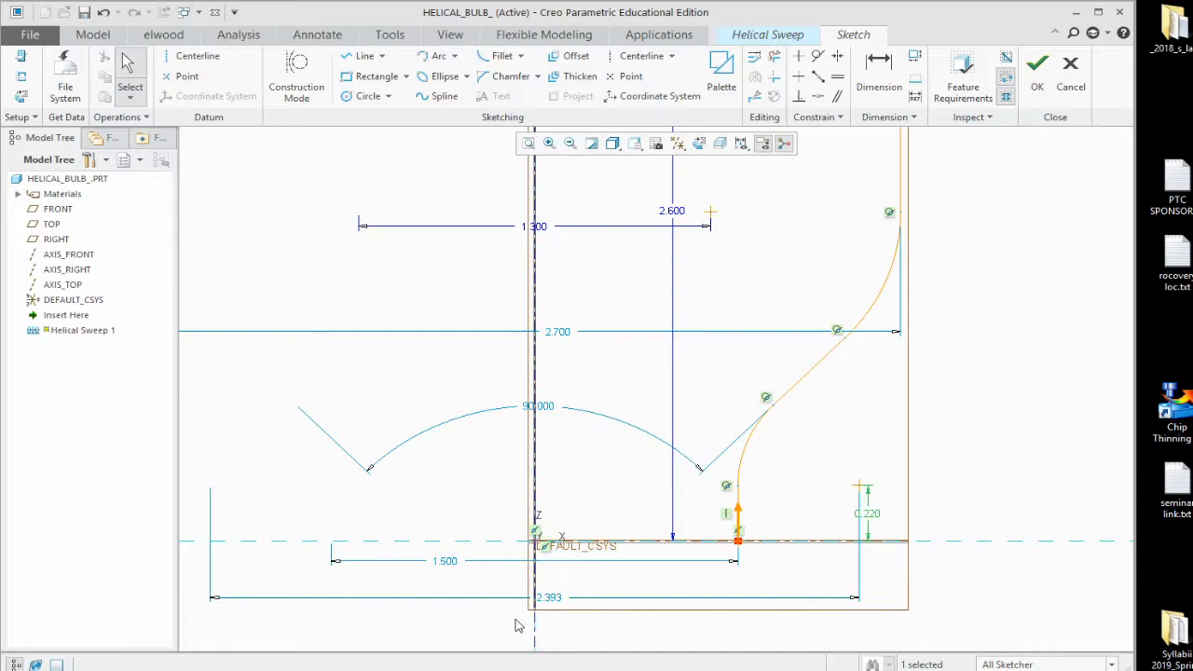
{"action": "double_click", "coordinate": [558, 603]}
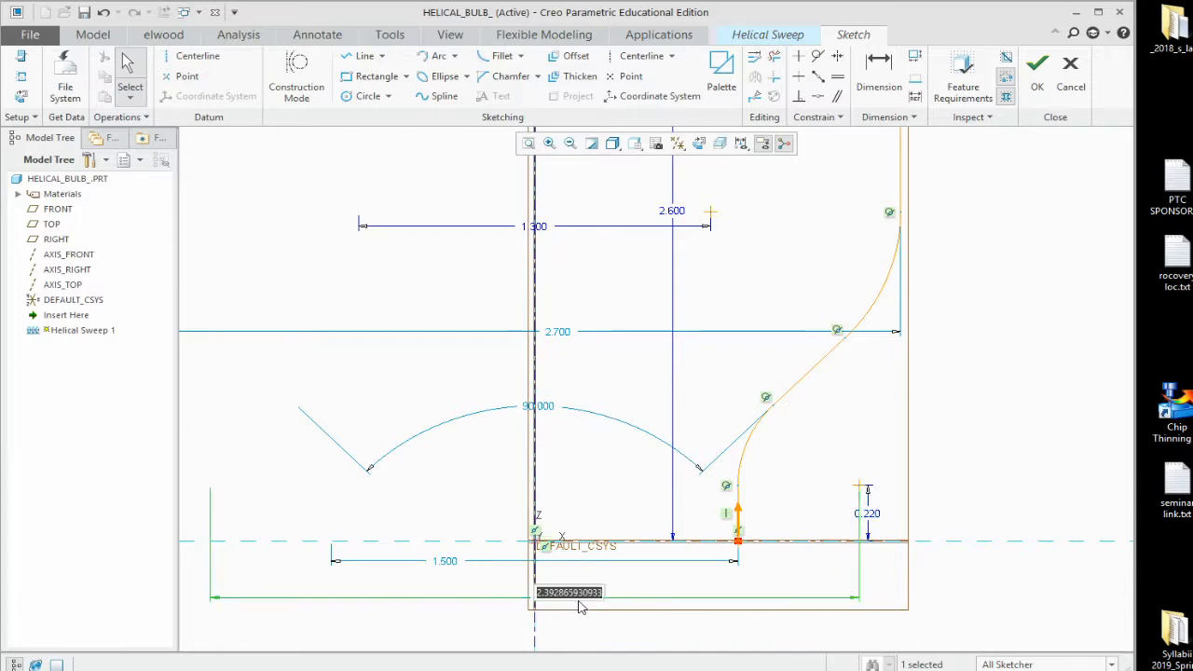
{"action": "type", "text": "2.4"}
{"action": "key", "text": "Return"}
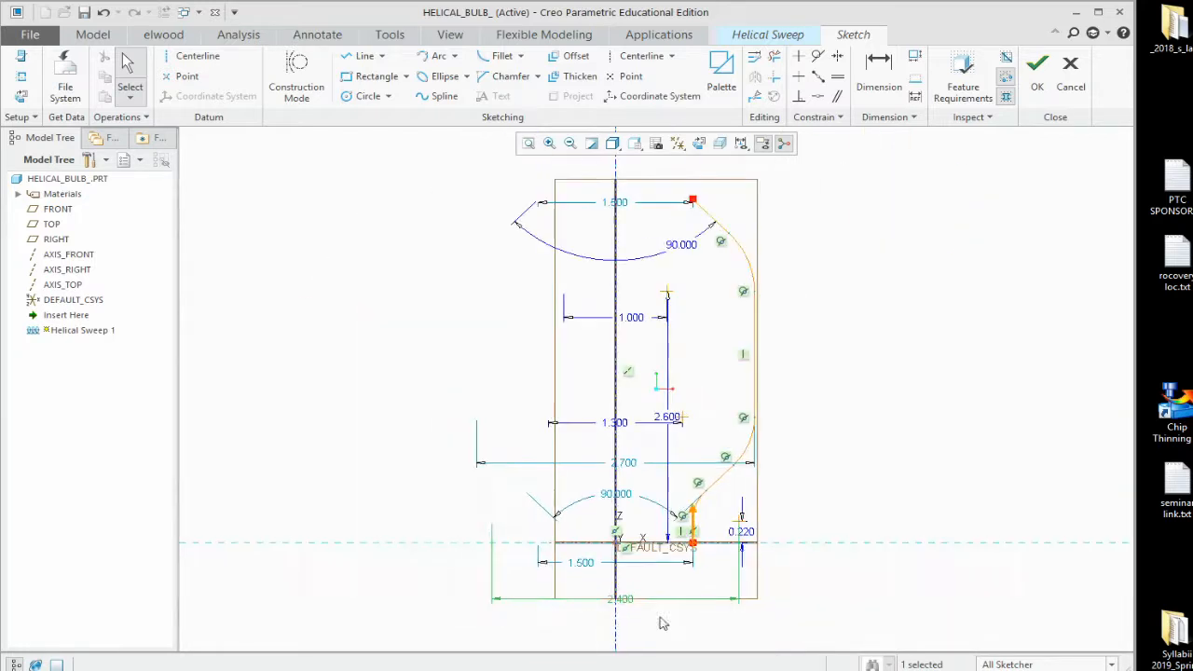
{"action": "left_click", "coordinate": [1037, 83]}
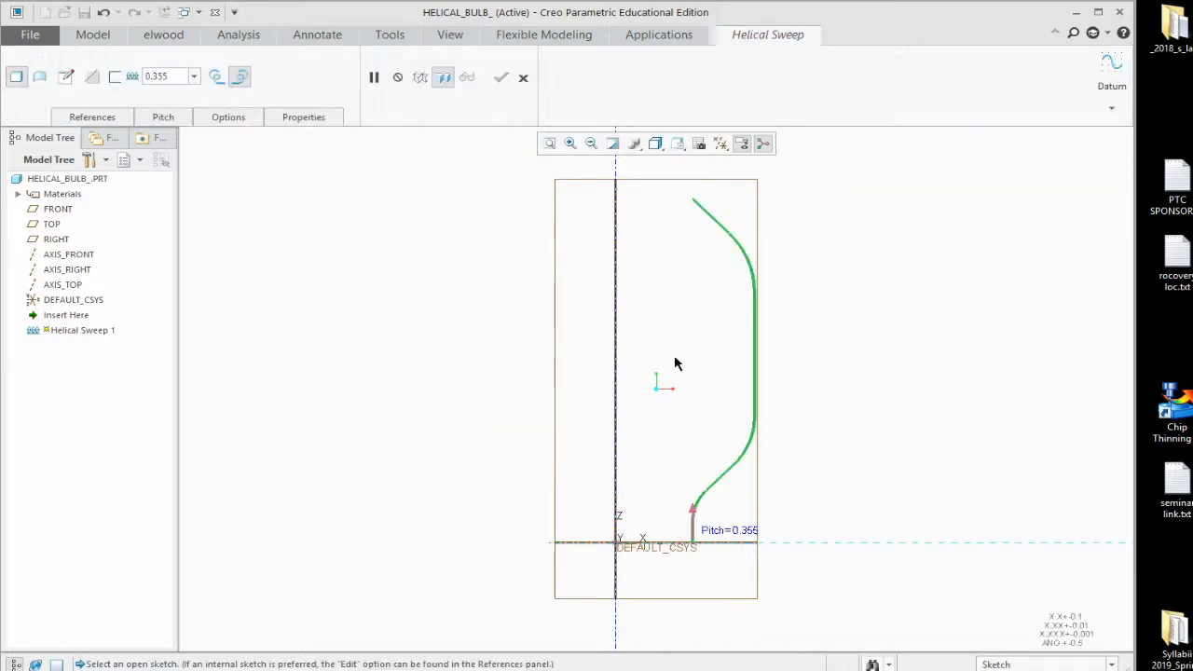
Step: Make the helical sweep a surface and sketch its section as a short vertical line running down from the profile's start point
{"action": "left_click", "coordinate": [43, 78]}
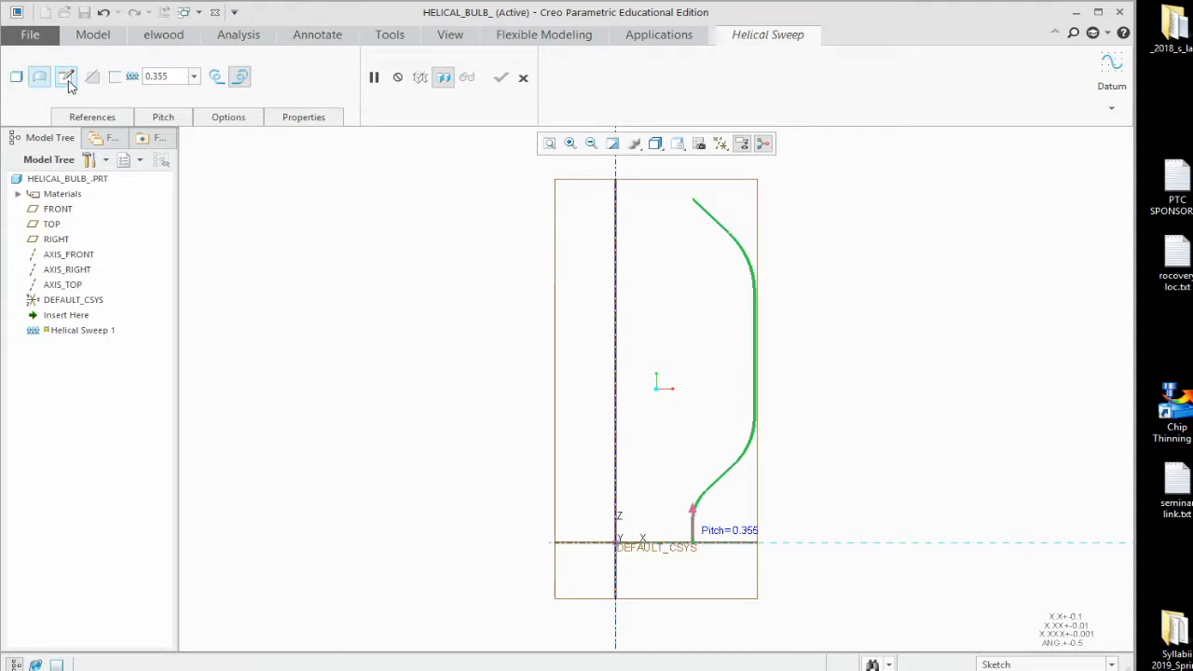
{"action": "left_click", "coordinate": [67, 80]}
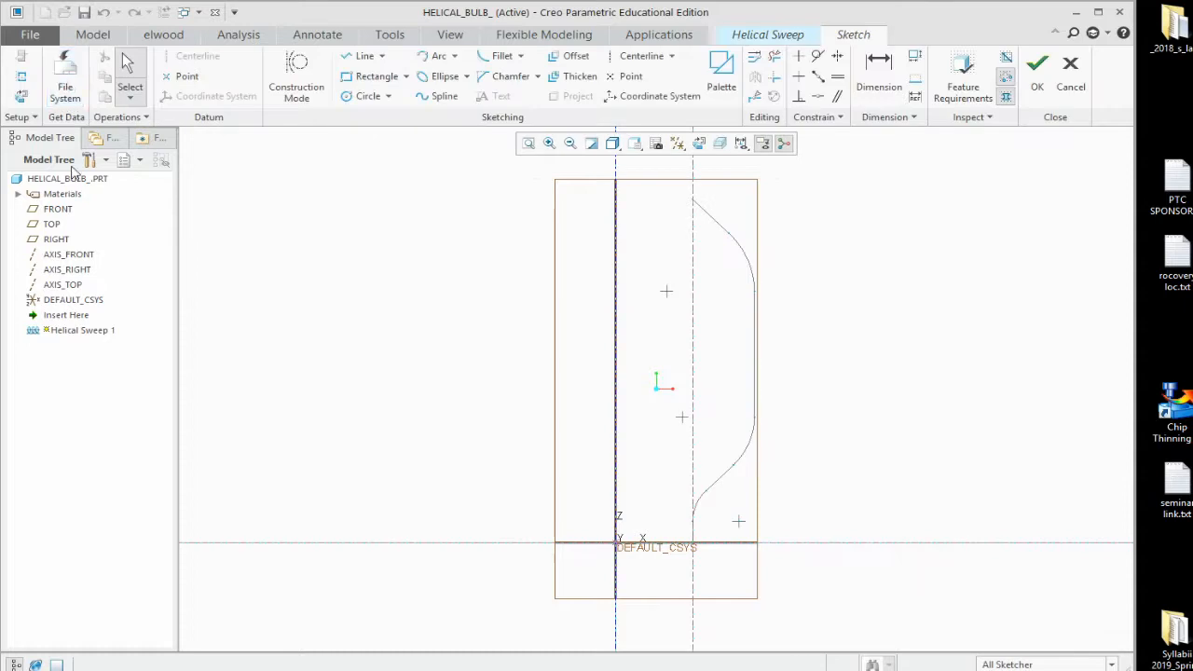
{"action": "scroll", "coordinate": [761, 582], "scroll_direction": "up", "scroll_amount": 2}
{"action": "scroll", "coordinate": [630, 552], "scroll_direction": "up", "scroll_amount": 2}
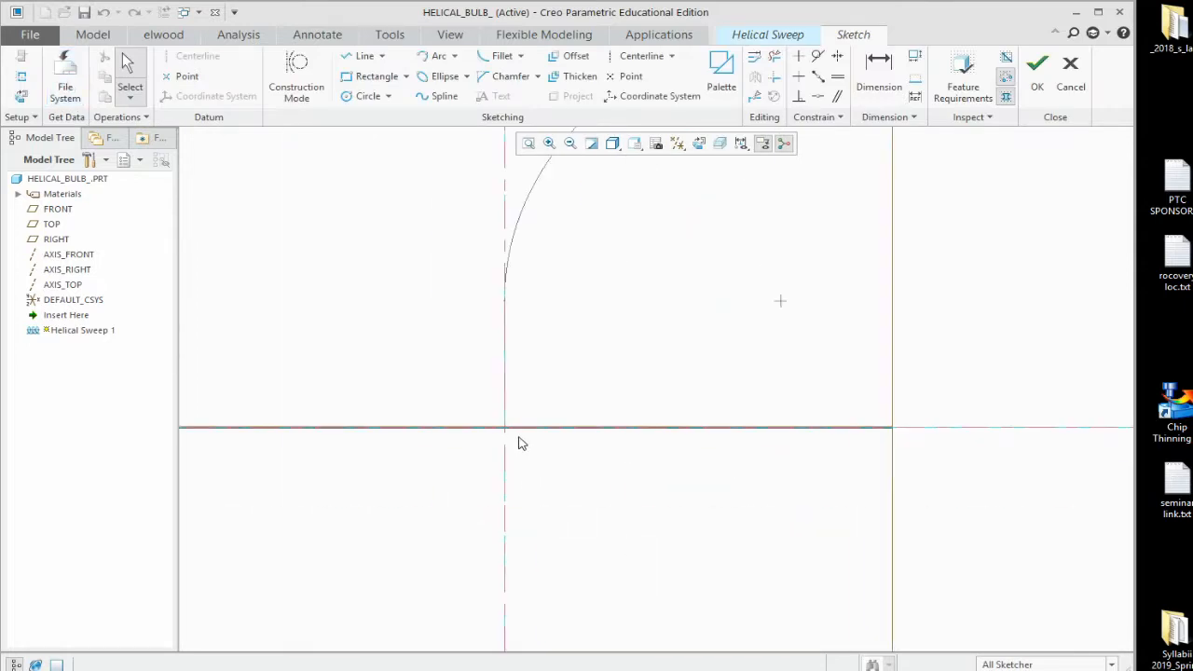
{"action": "left_click", "coordinate": [359, 56]}
{"action": "left_click", "coordinate": [505, 428]}
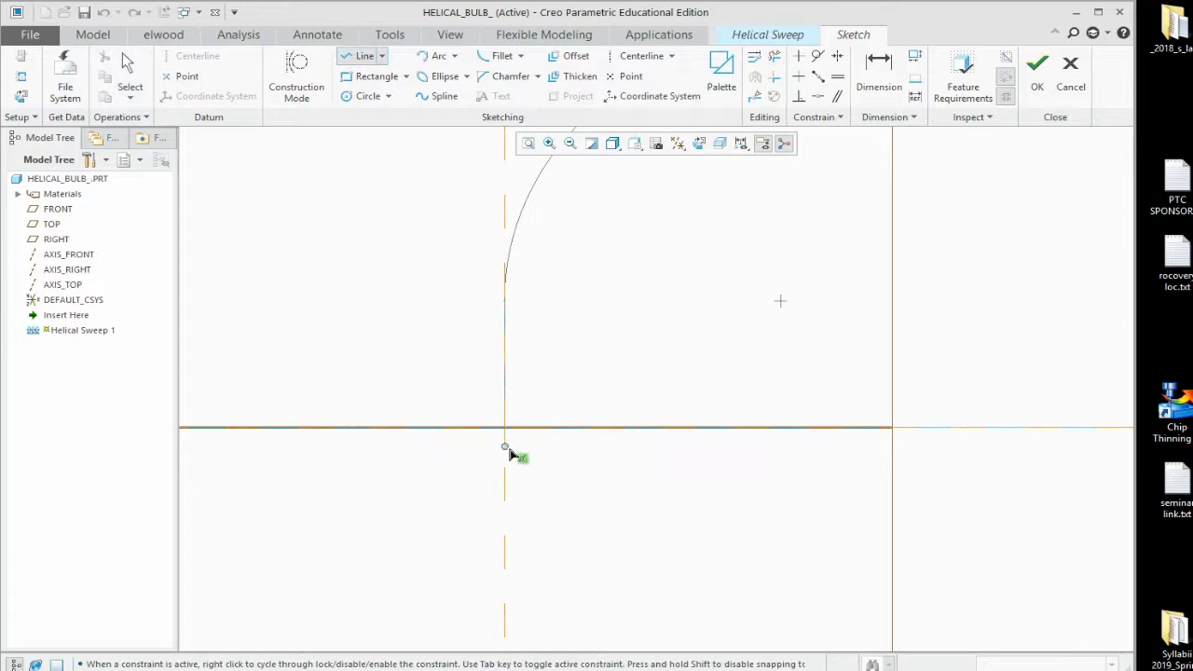
{"action": "left_click", "coordinate": [504, 492]}
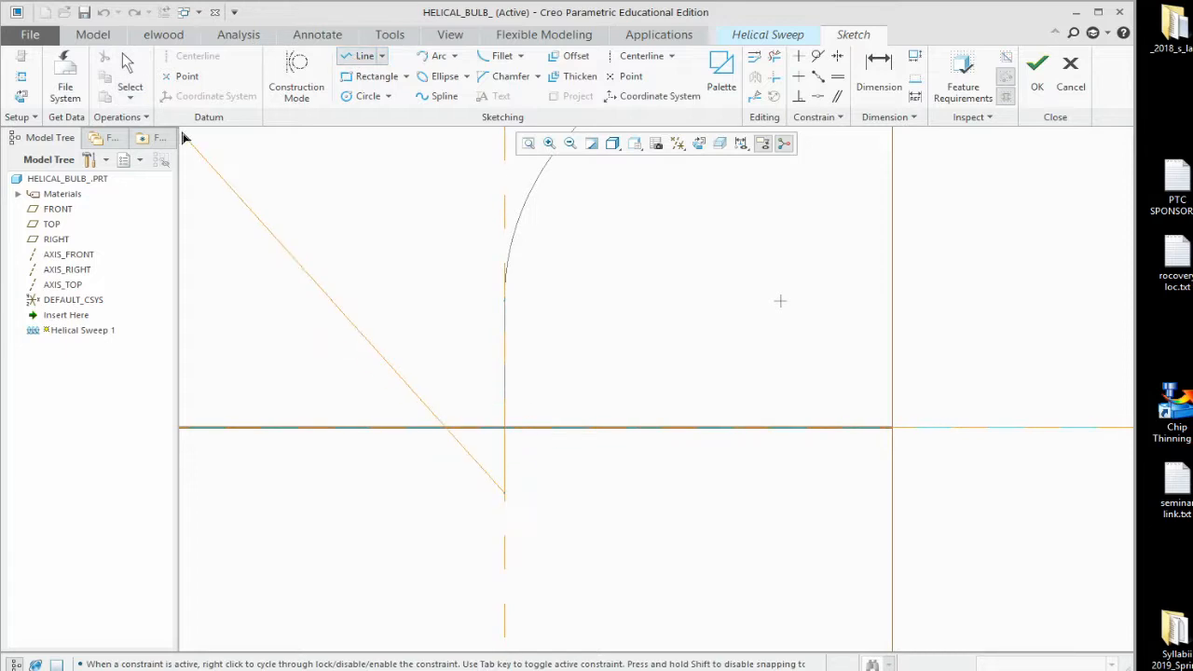
{"action": "left_click", "coordinate": [129, 75]}
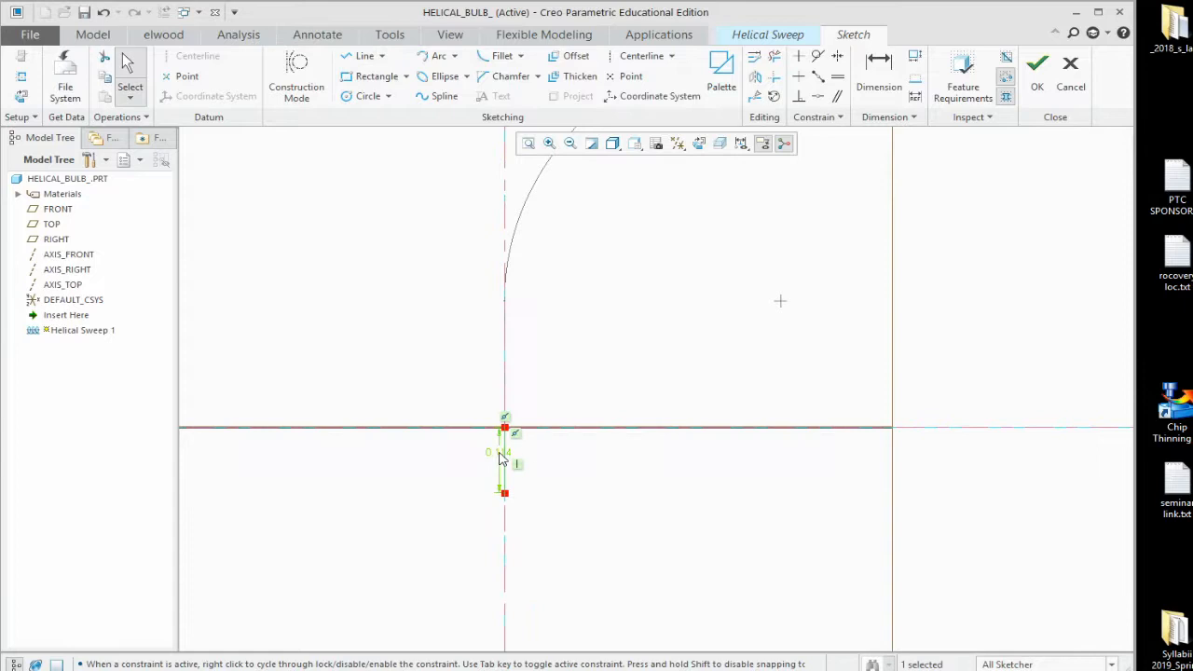
Step: Set the section line's length to 0.2 and accept the section sketch
{"action": "double_click", "coordinate": [499, 453]}
{"action": "type", "text": "0.5"}
{"action": "key", "text": "Return"}
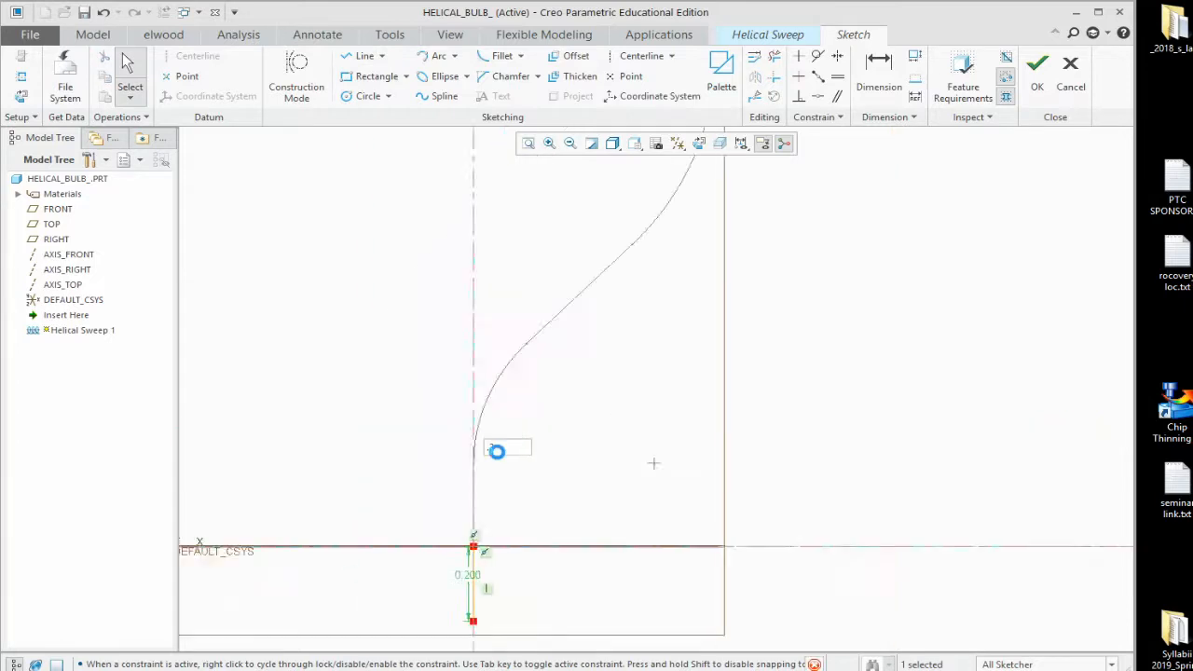
{"action": "scroll", "coordinate": [694, 615], "scroll_direction": "up", "scroll_amount": 8}
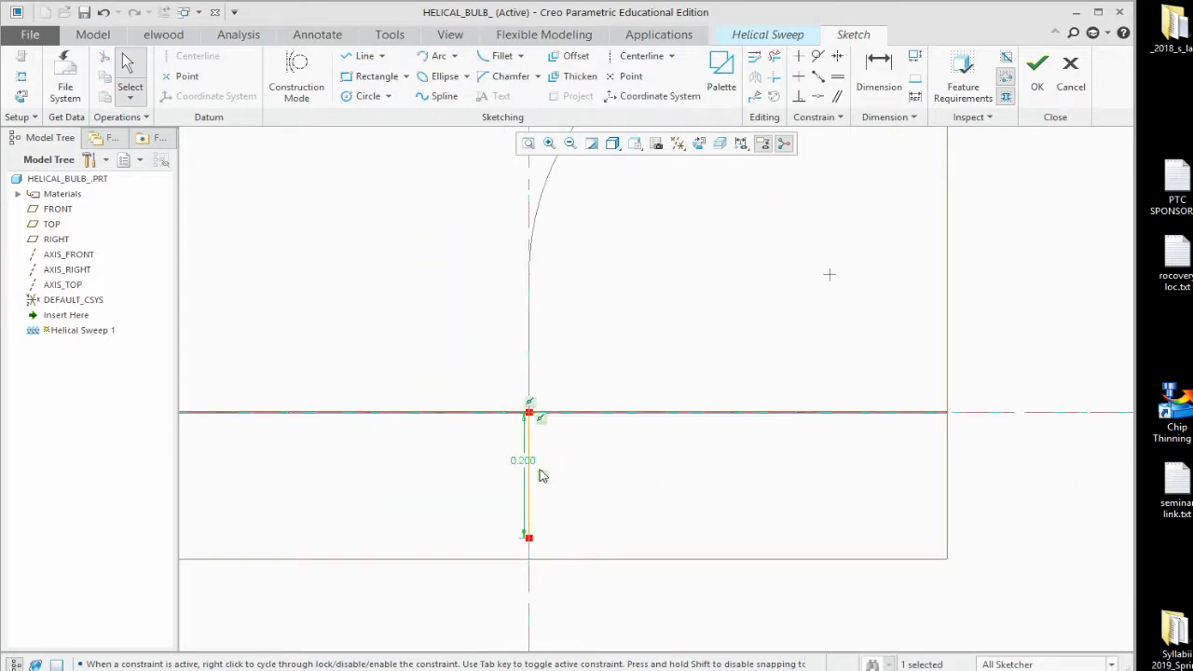
{"action": "left_click", "coordinate": [1036, 71]}
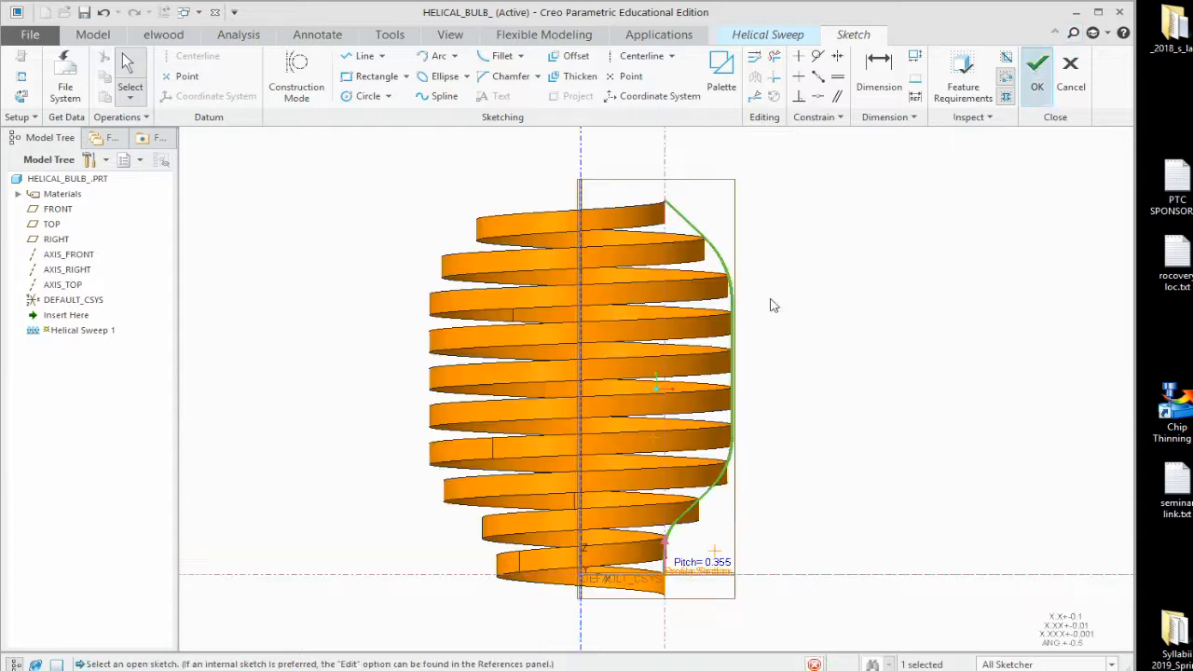
Step: Set the helical sweep's pitch to 1.5, complete the feature and save the part
{"action": "key", "text": "ctrl+d"}
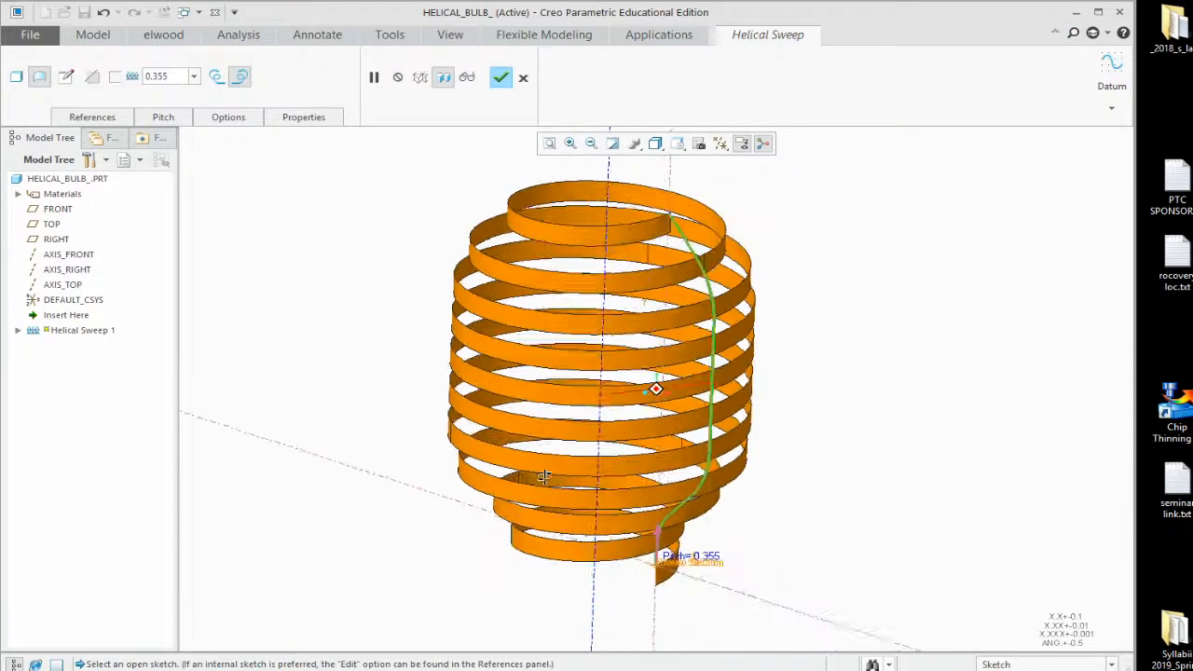
{"action": "left_click", "coordinate": [183, 78]}
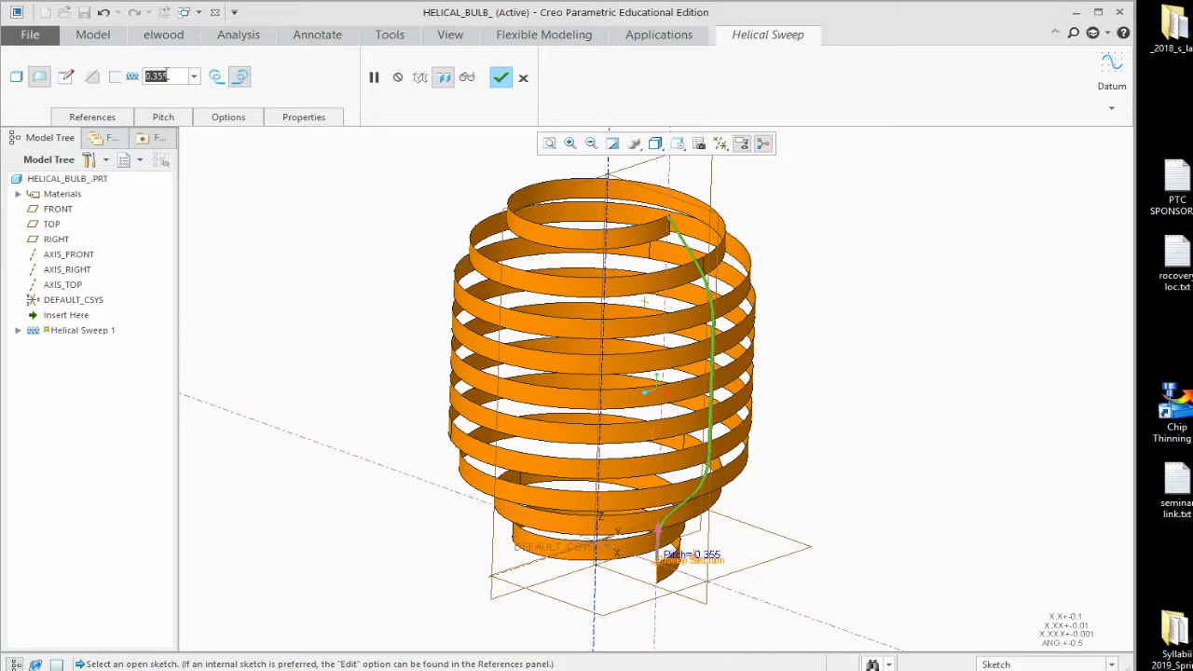
{"action": "type", "text": "1.5"}
{"action": "key", "text": "Return"}
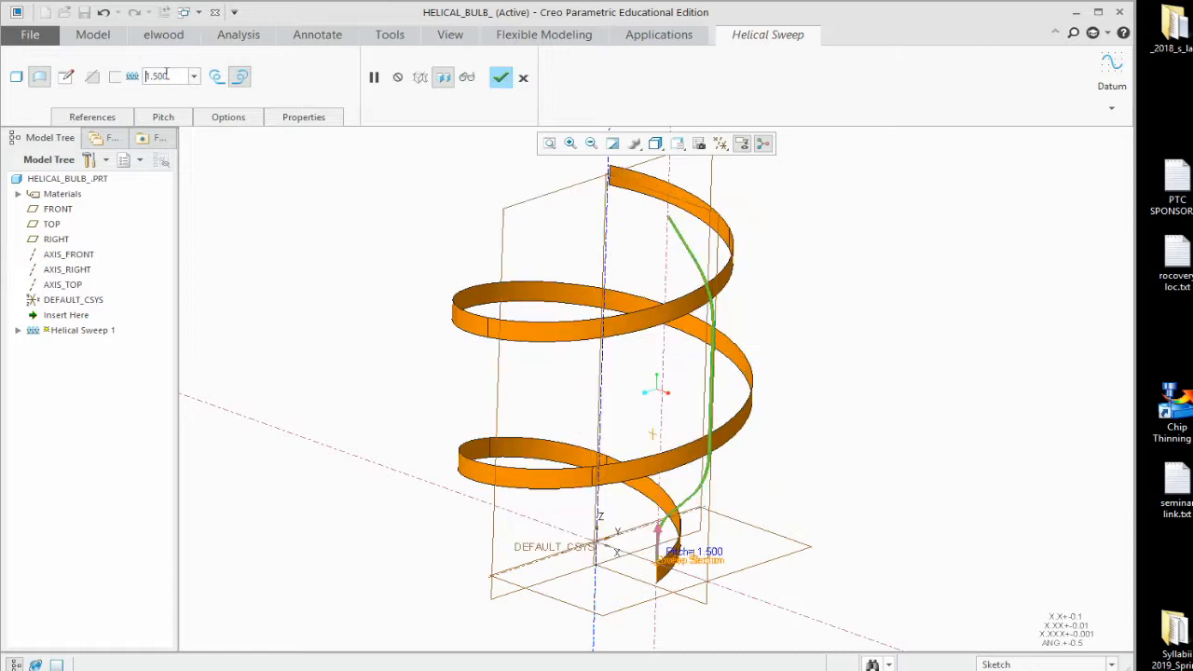
{"action": "left_click", "coordinate": [501, 77]}
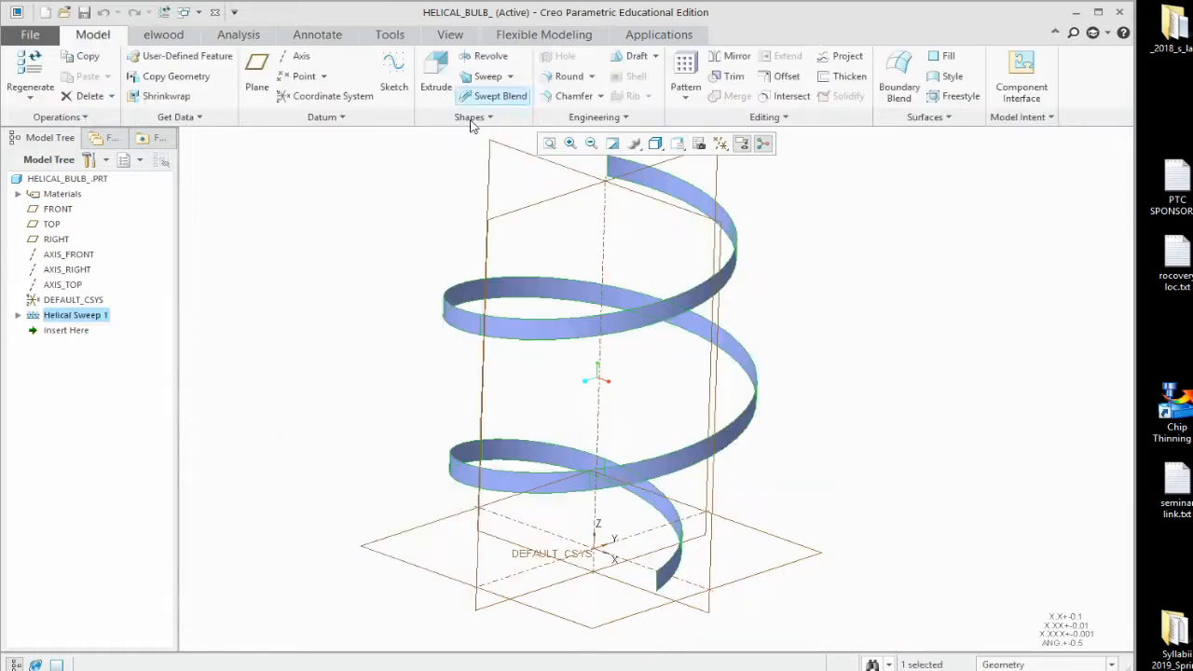
{"action": "key", "text": "ctrl+s"}
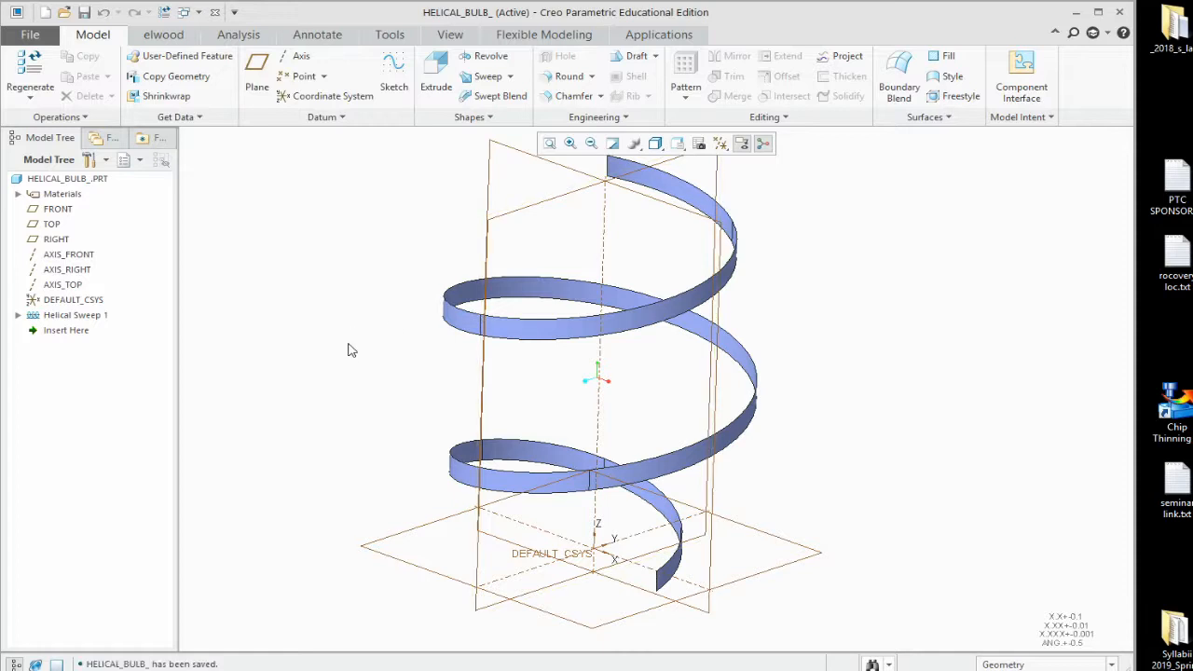
Step: Pattern the helical sweep around AXIS_TOP with 2 members over 360 degrees and save the part
{"action": "left_click", "coordinate": [71, 316]}
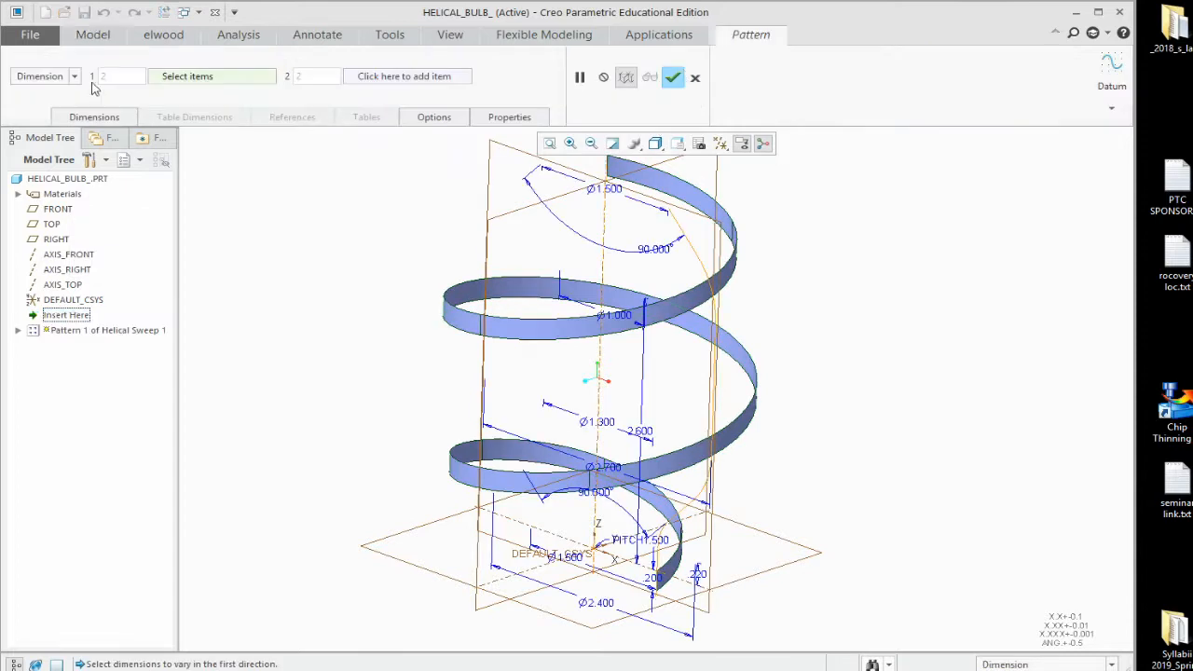
{"action": "left_click", "coordinate": [74, 76]}
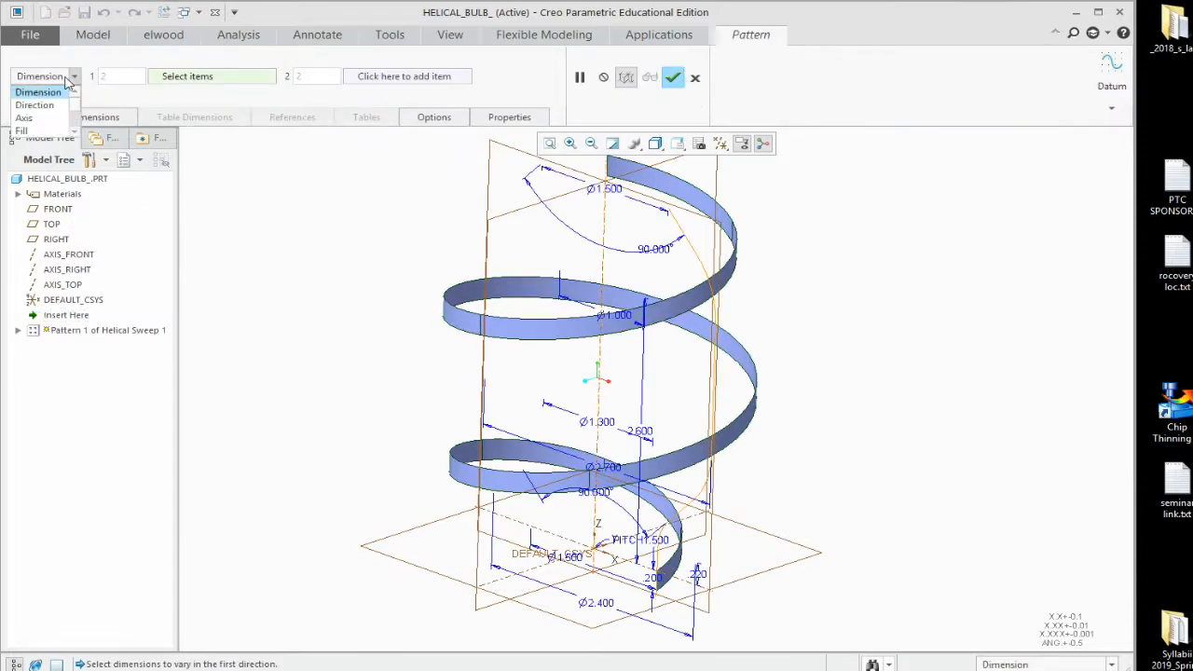
{"action": "left_click", "coordinate": [25, 118]}
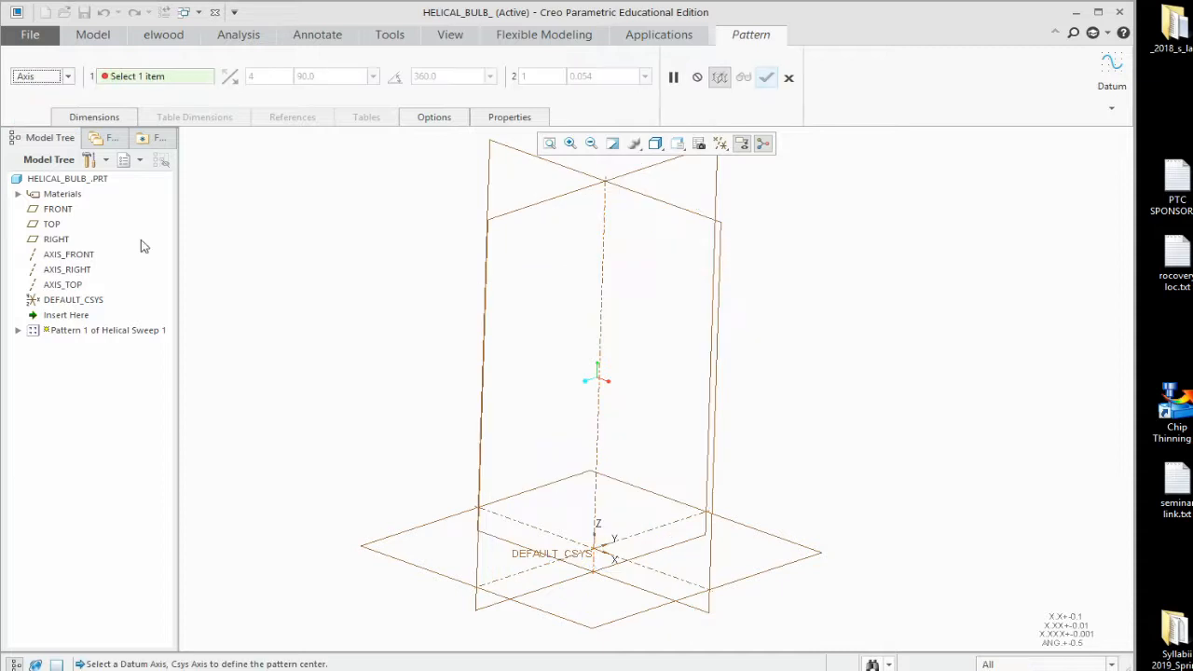
{"action": "left_click", "coordinate": [601, 312]}
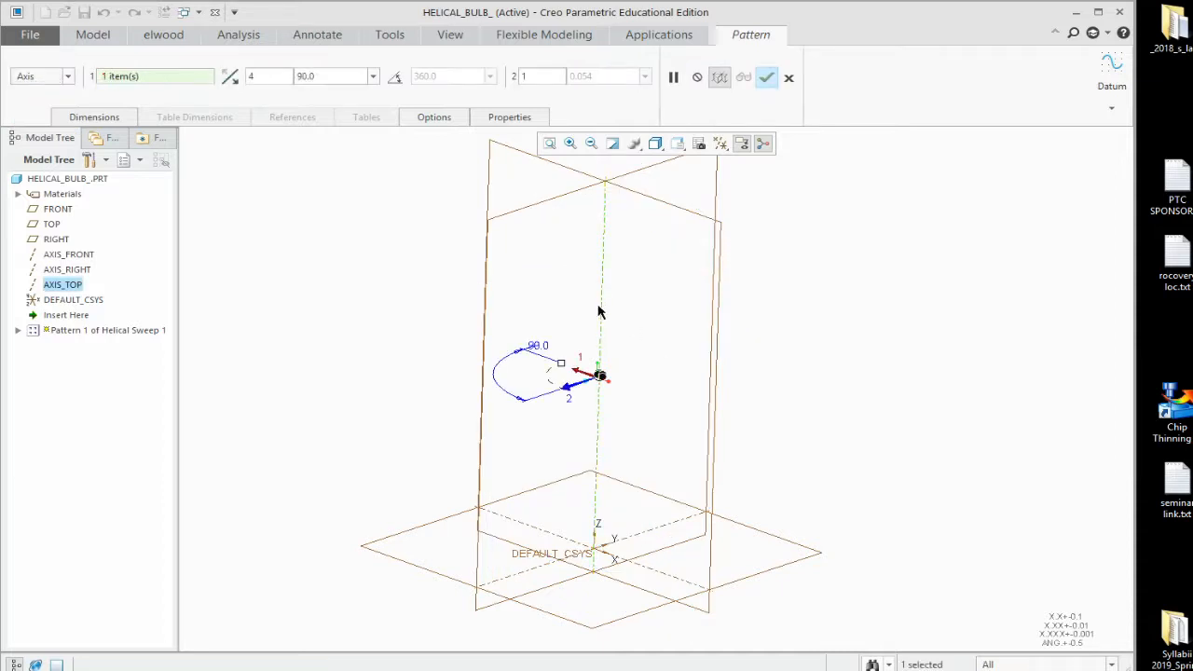
{"action": "left_click", "coordinate": [395, 77]}
{"action": "double_click", "coordinate": [250, 77]}
{"action": "type", "text": "2"}
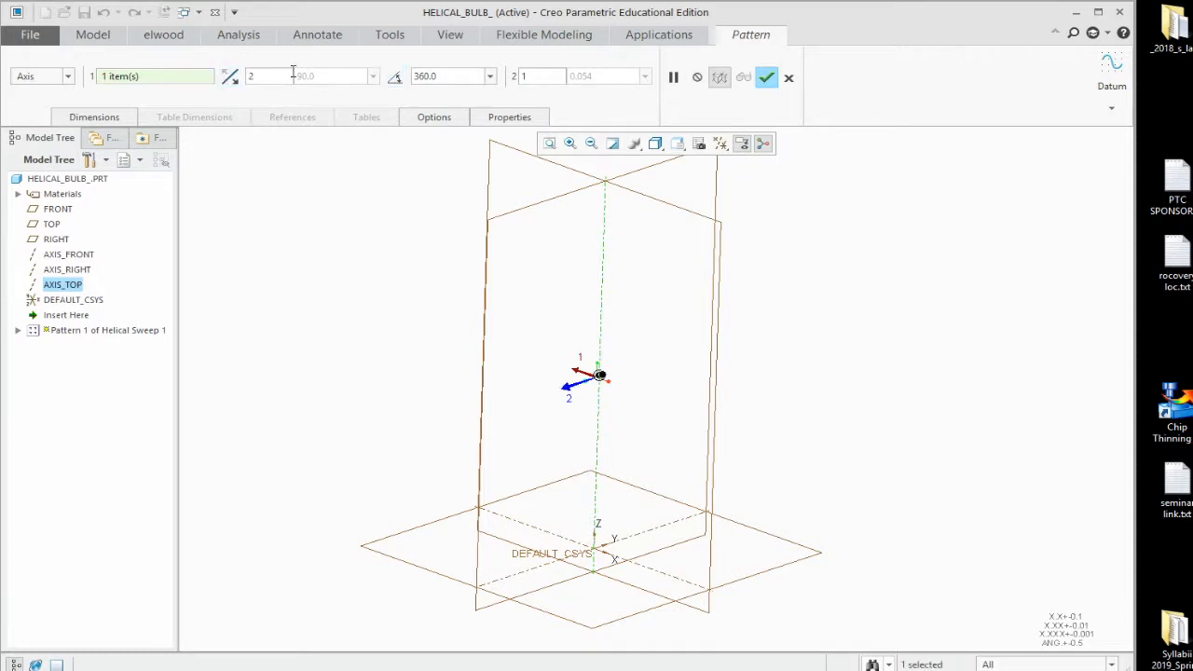
{"action": "double_click", "coordinate": [443, 76]}
{"action": "left_click", "coordinate": [766, 79]}
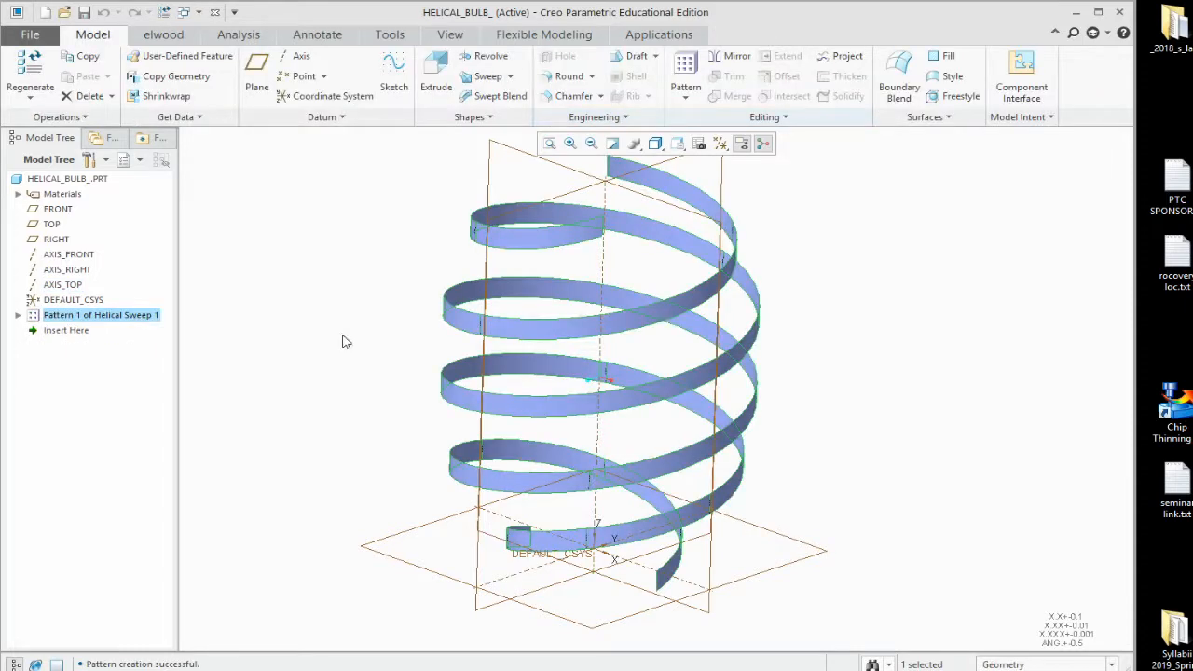
{"action": "left_click", "coordinate": [345, 342]}
{"action": "key", "text": "ctrl+s"}
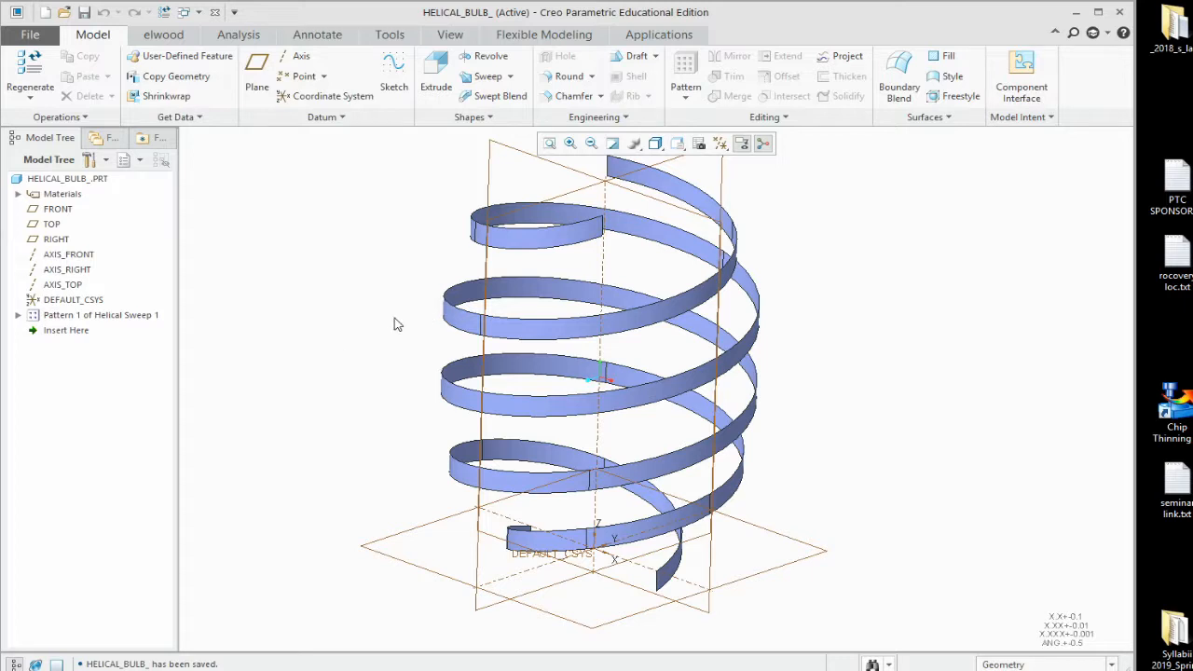
{"action": "left_click", "coordinate": [325, 118]}
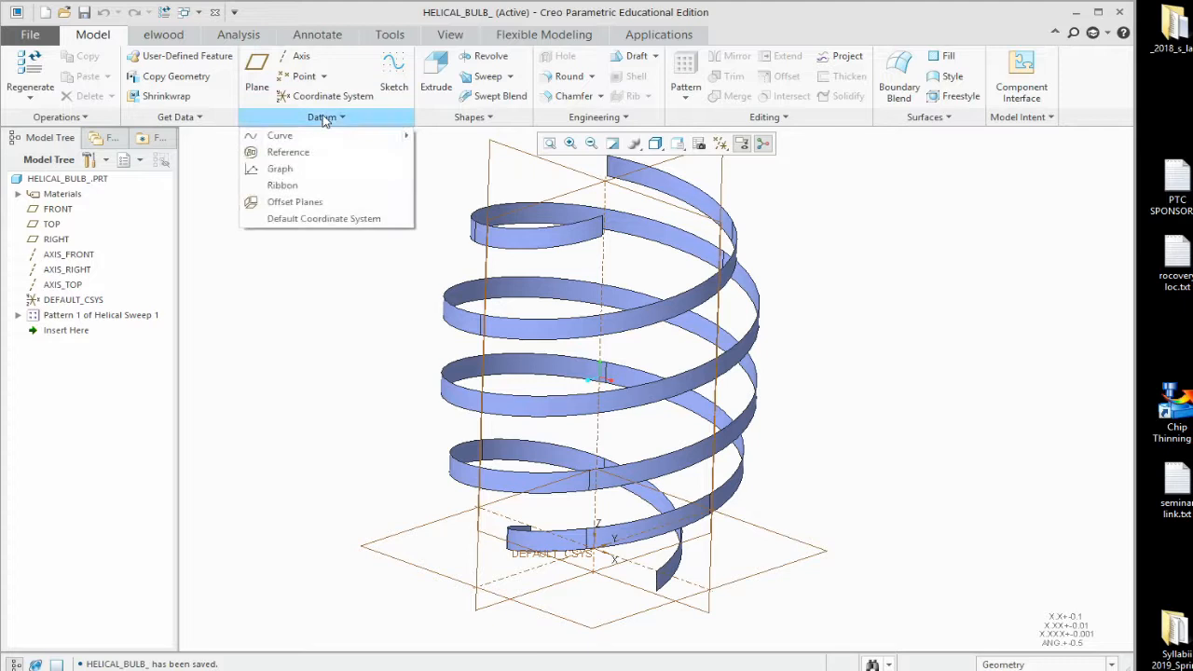
{"action": "mouse_move", "coordinate": [313, 135]}
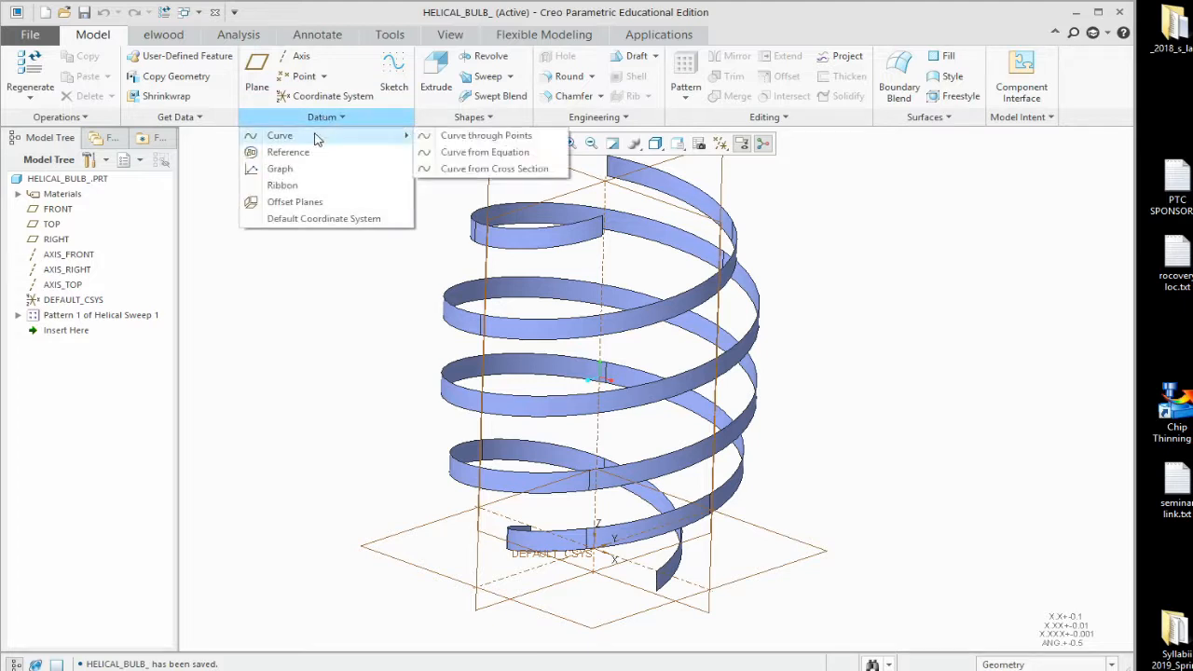
{"action": "left_click", "coordinate": [476, 136]}
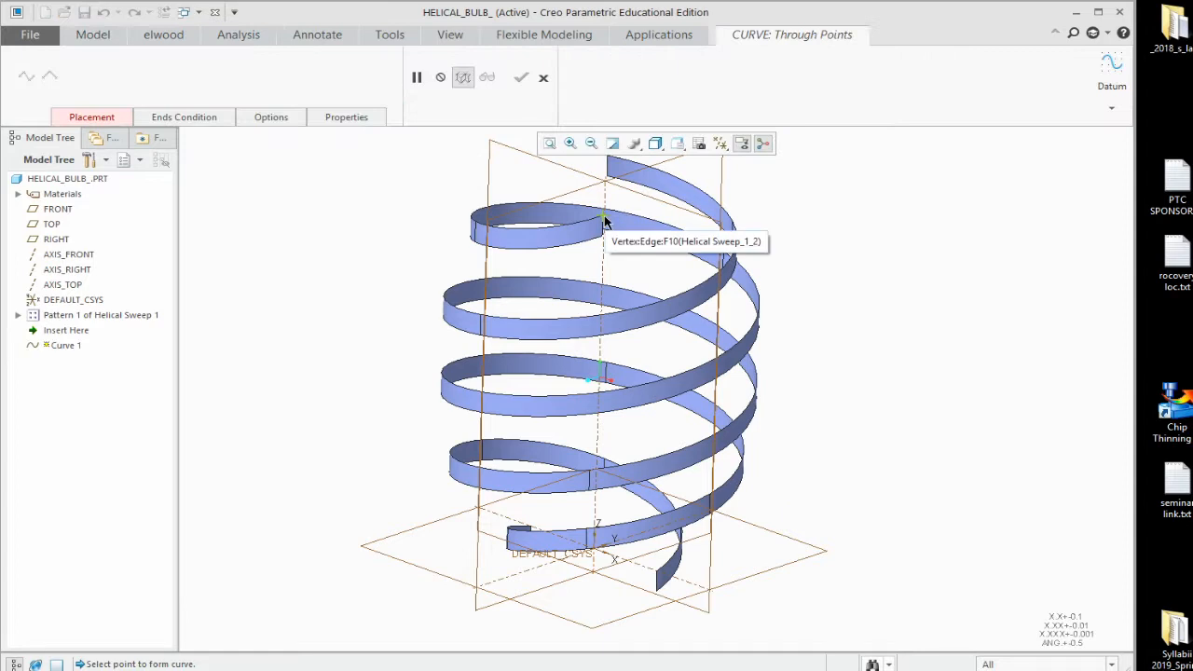
{"action": "mouse_move", "coordinate": [666, 326]}
{"action": "middle_mouse_down"}
{"action": "mouse_move", "coordinate": [639, 280]}
{"action": "mouse_move", "coordinate": [599, 315]}
{"action": "mouse_move", "coordinate": [600, 254]}
{"action": "middle_mouse_up"}
{"action": "left_click", "coordinate": [543, 79]}
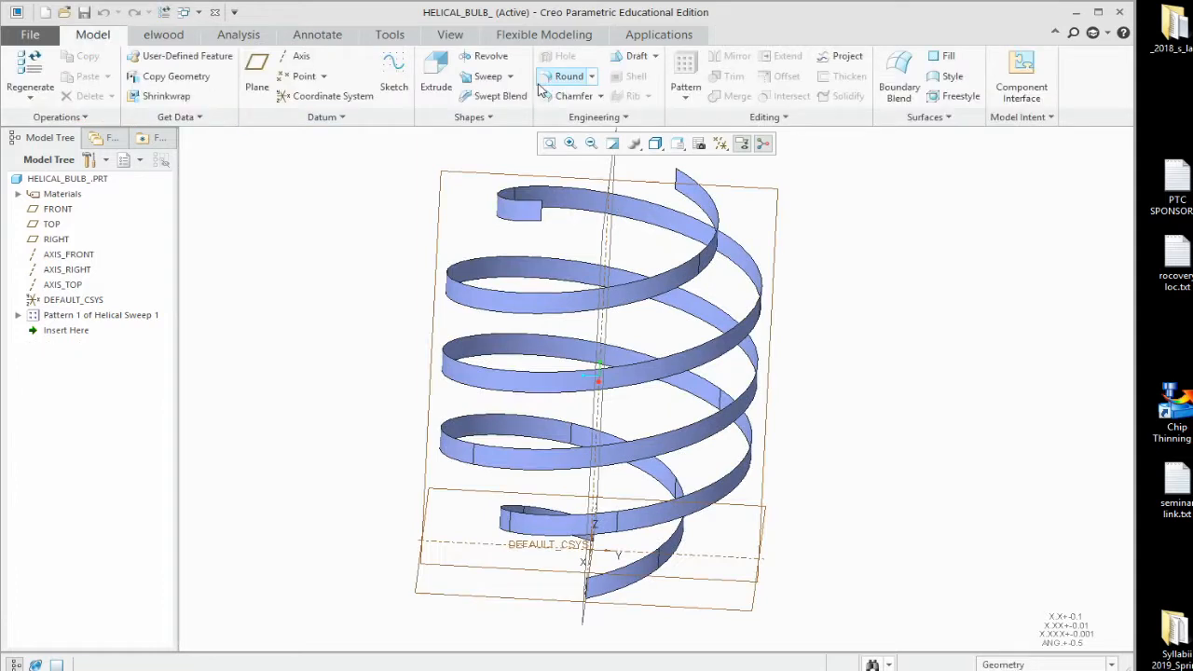
Step: Create a datum plane offset 3.6 above the TOP plane
{"action": "left_click", "coordinate": [472, 599]}
{"action": "scroll", "coordinate": [448, 577], "scroll_direction": "down", "scroll_amount": 5}
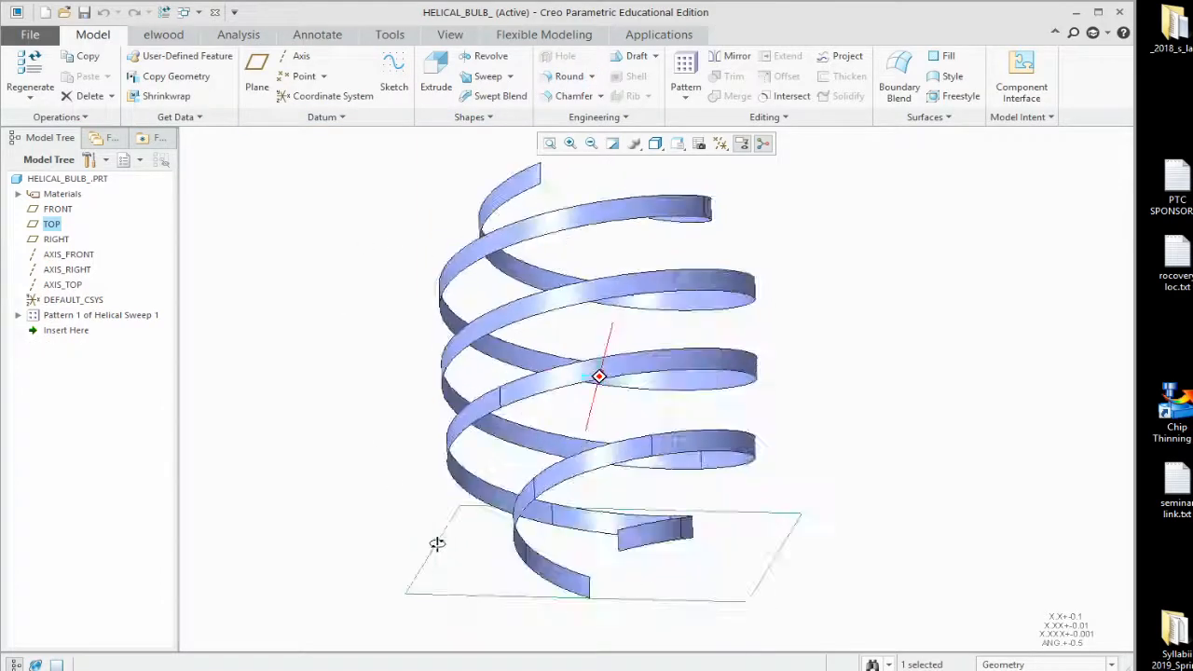
{"action": "scroll", "coordinate": [479, 604], "scroll_direction": "up", "scroll_amount": 3}
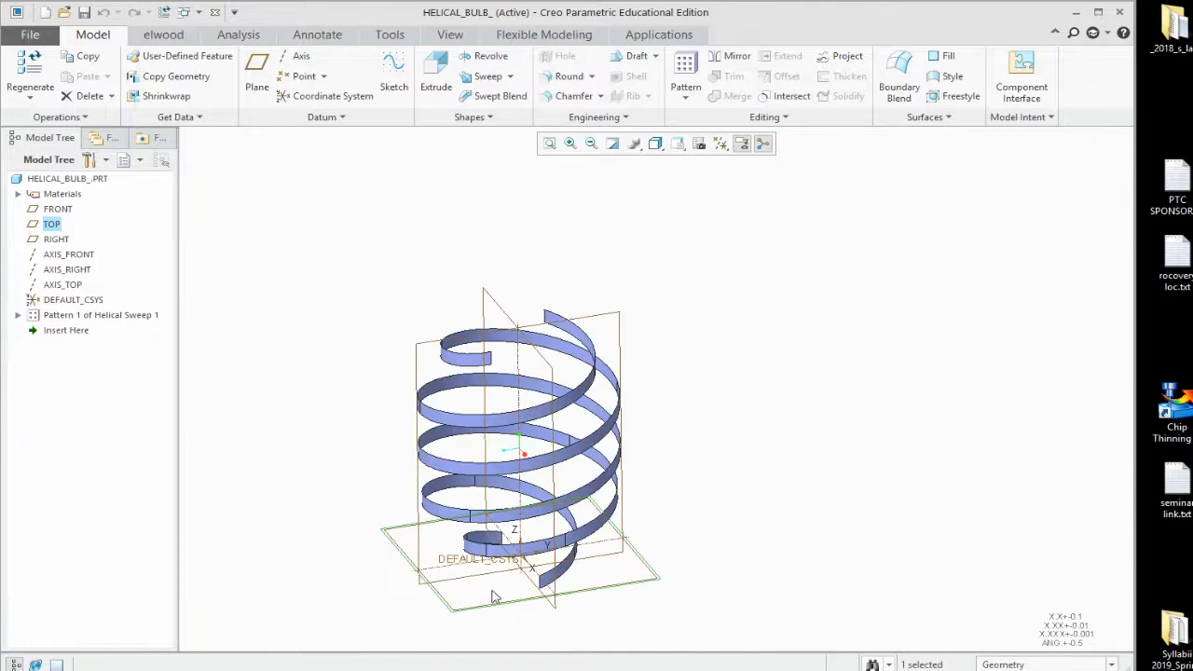
{"action": "left_click", "coordinate": [257, 74]}
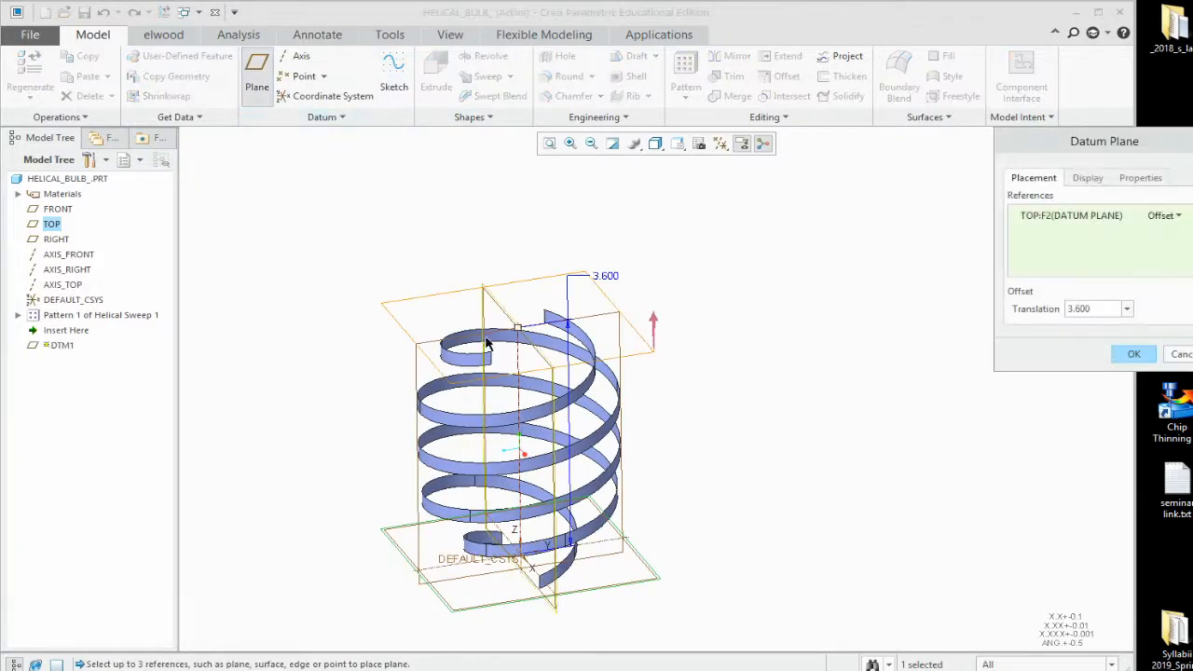
{"action": "double_click", "coordinate": [608, 277]}
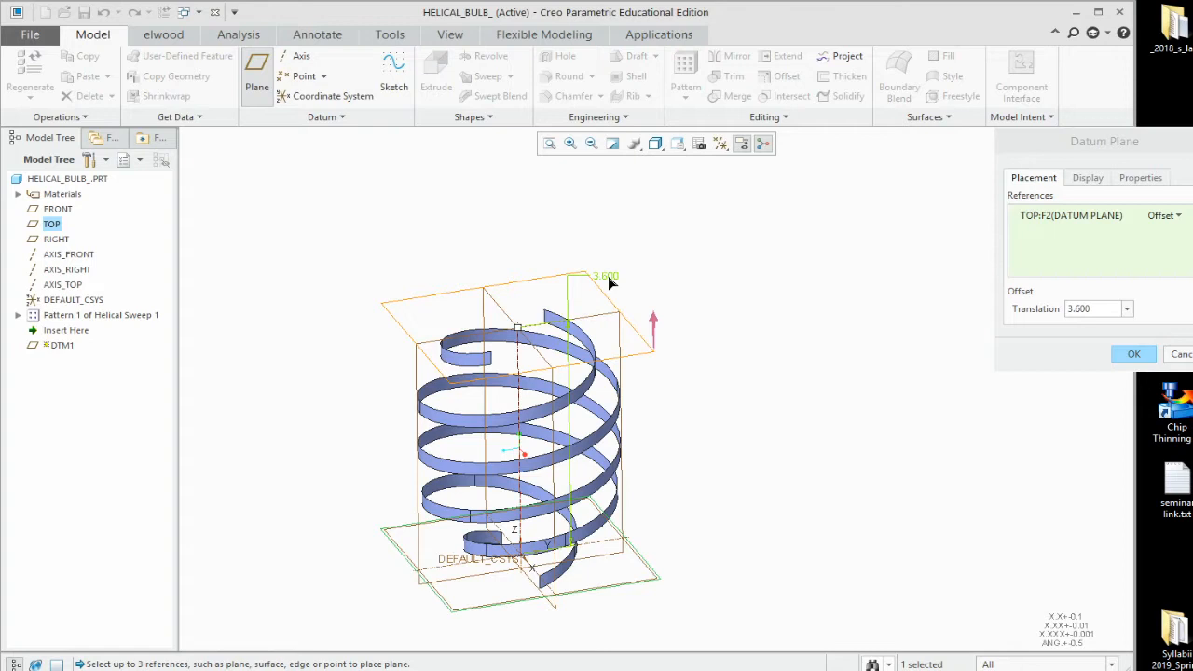
{"action": "type", "text": "."}
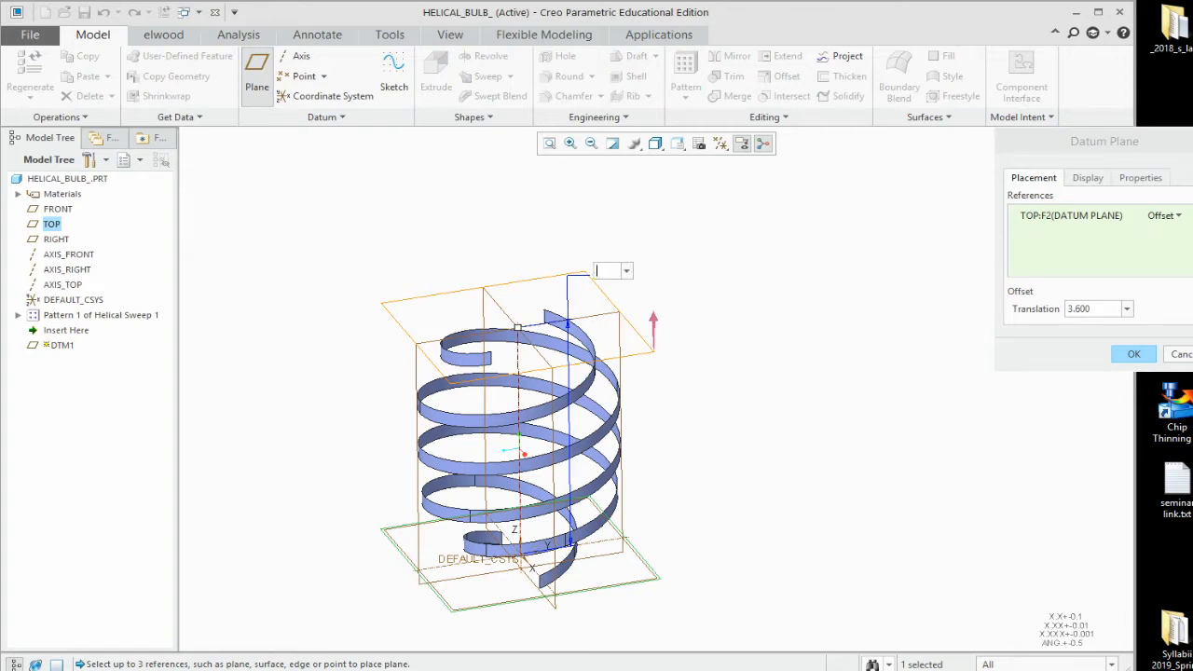
{"action": "type", "text": "6"}
{"action": "key", "text": "Return"}
{"action": "left_click", "coordinate": [1135, 354]}
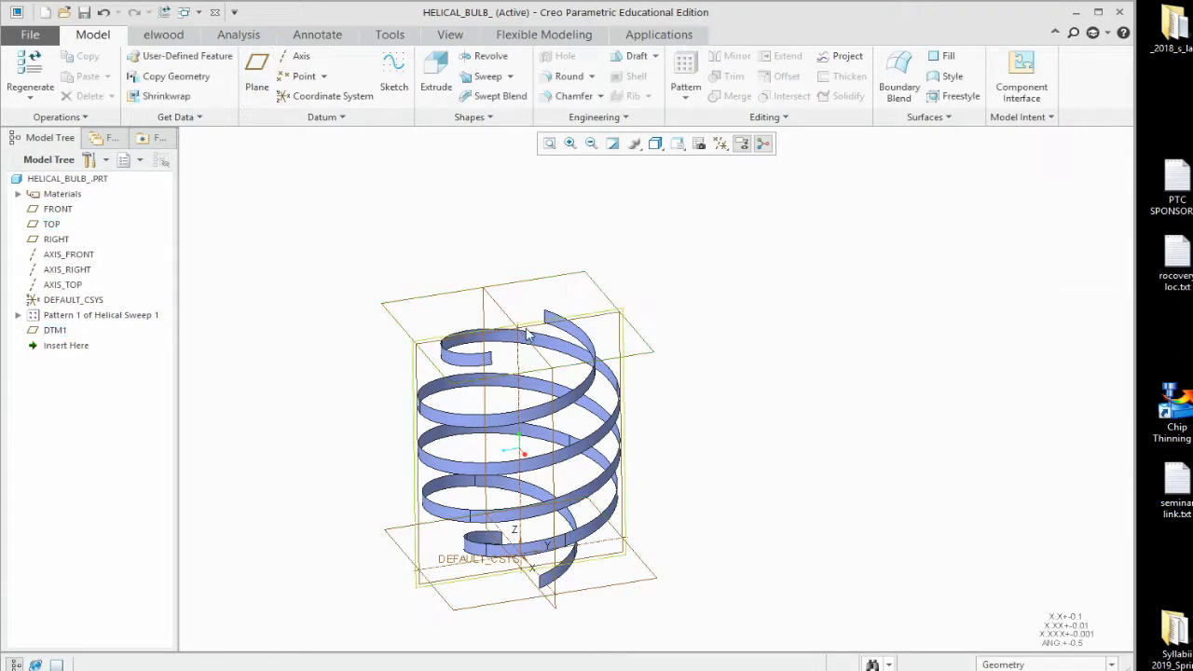
Step: Create a datum point where the vertical axis meets the new offset plane
{"action": "left_click", "coordinate": [298, 82]}
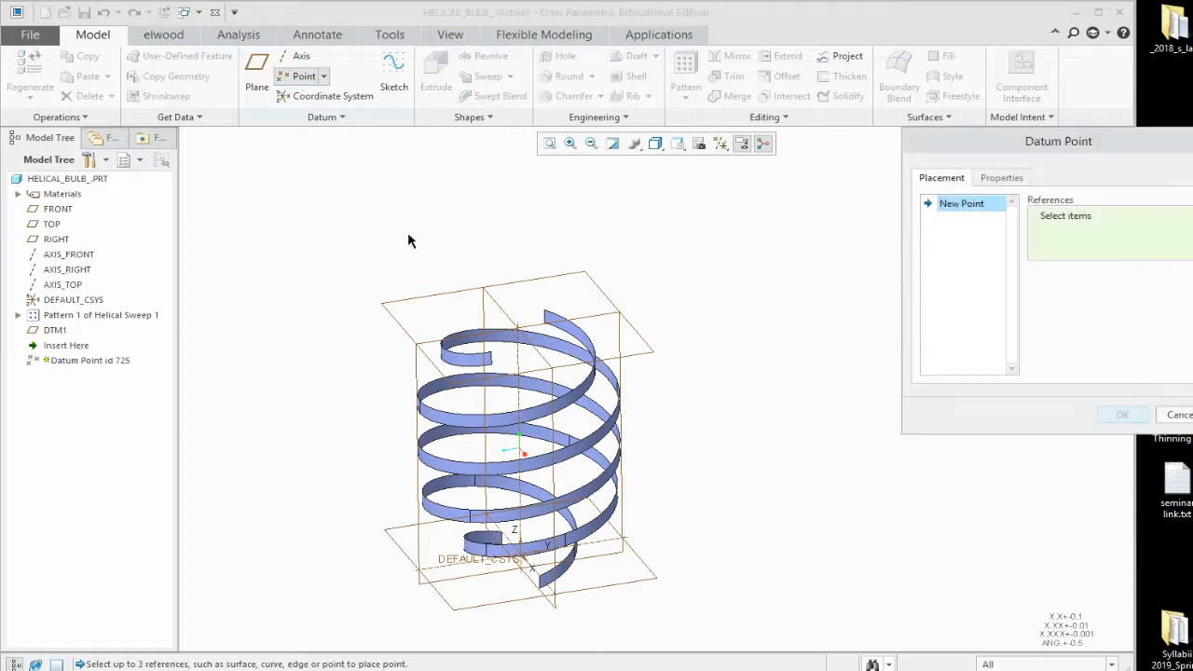
{"action": "left_click", "coordinate": [517, 306]}
{"action": "left_click", "coordinate": [1124, 415]}
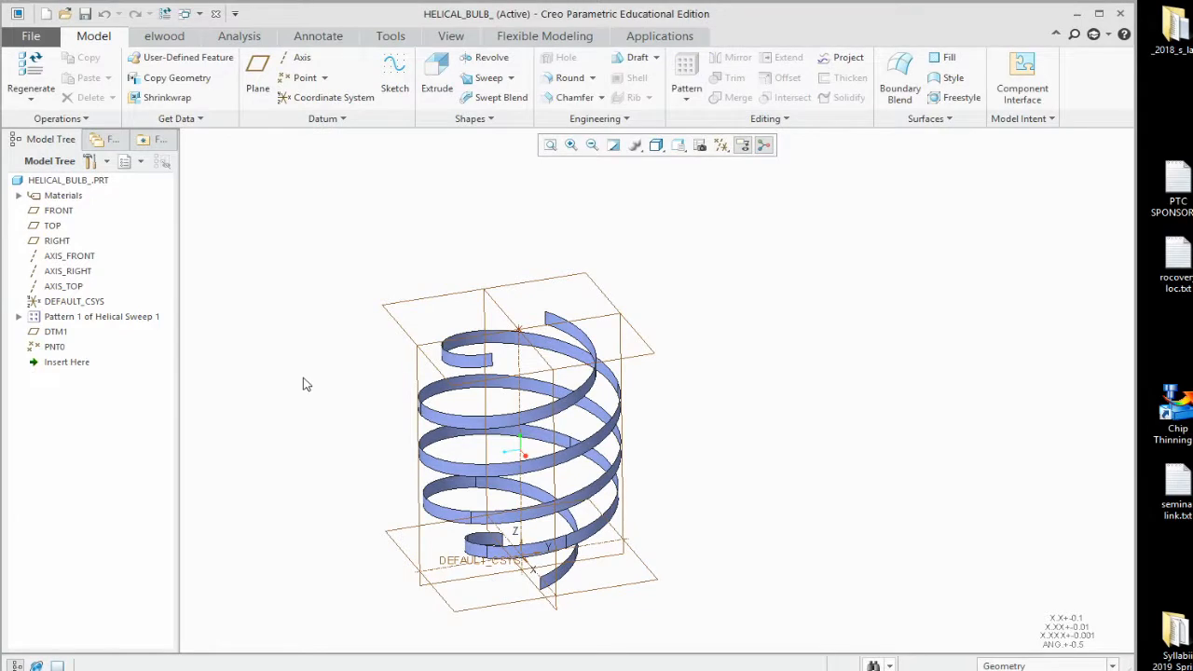
Step: Hide all datum display except the datum points
{"action": "left_click", "coordinate": [721, 145]}
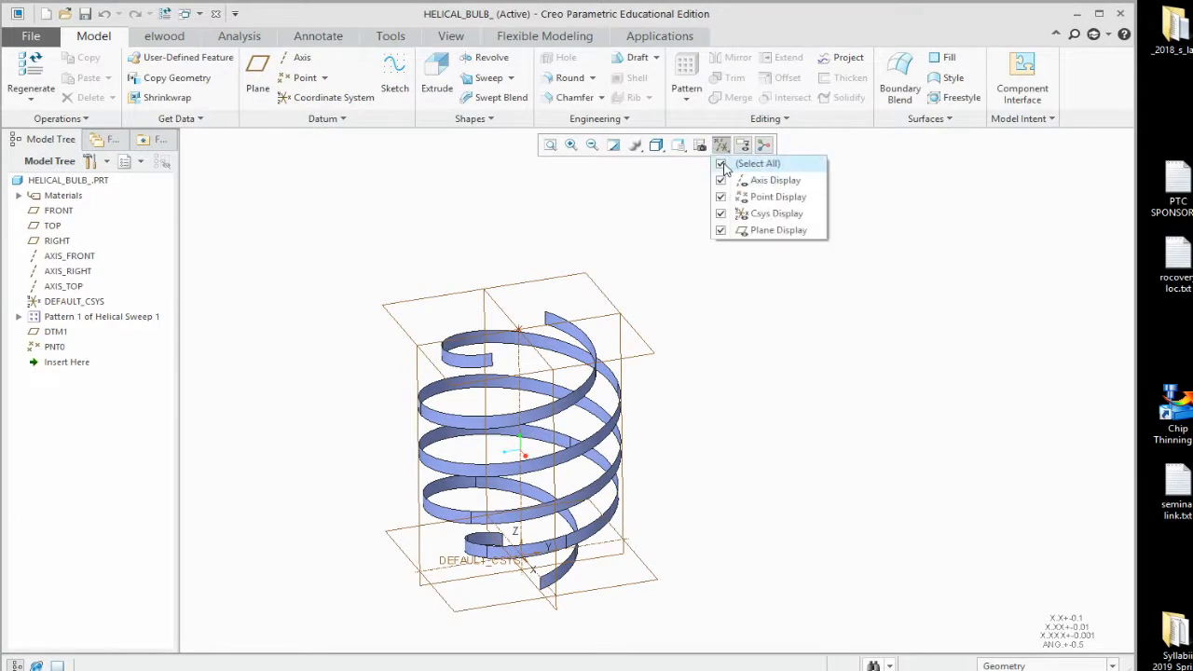
{"action": "left_click", "coordinate": [723, 164]}
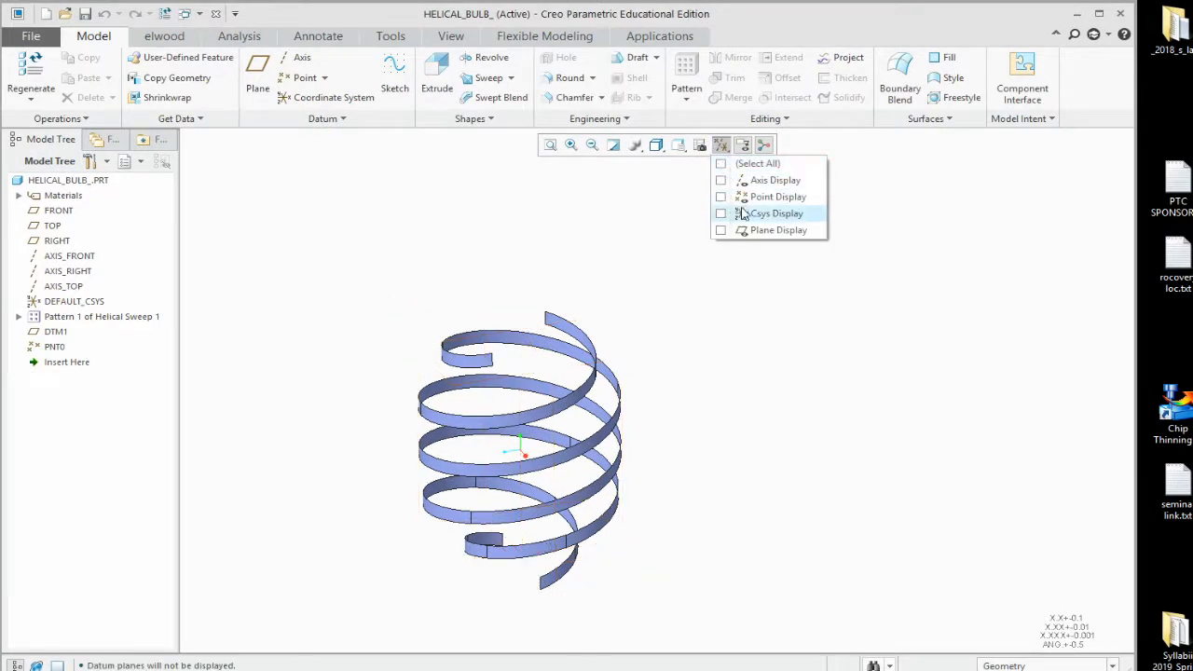
{"action": "left_click", "coordinate": [722, 196]}
{"action": "scroll", "coordinate": [693, 402], "scroll_direction": "up", "scroll_amount": 5}
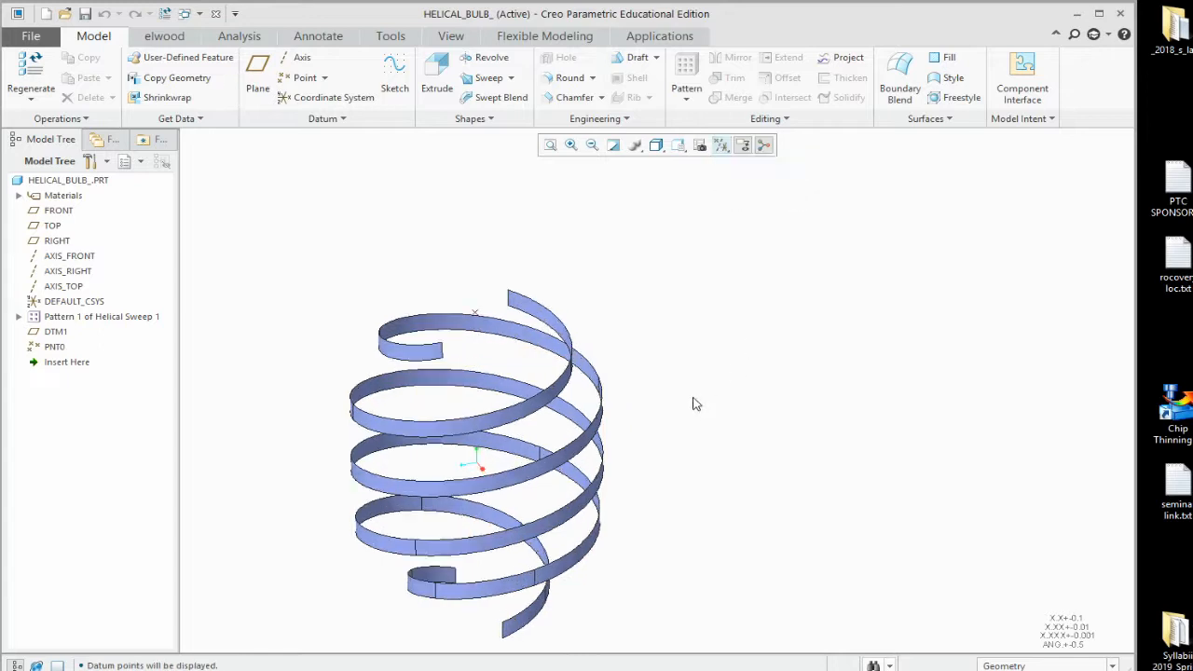
{"action": "mouse_move", "coordinate": [686, 389]}
{"action": "middle_mouse_down"}
{"action": "mouse_move", "coordinate": [668, 368]}
{"action": "mouse_move", "coordinate": [674, 389]}
{"action": "middle_mouse_up"}
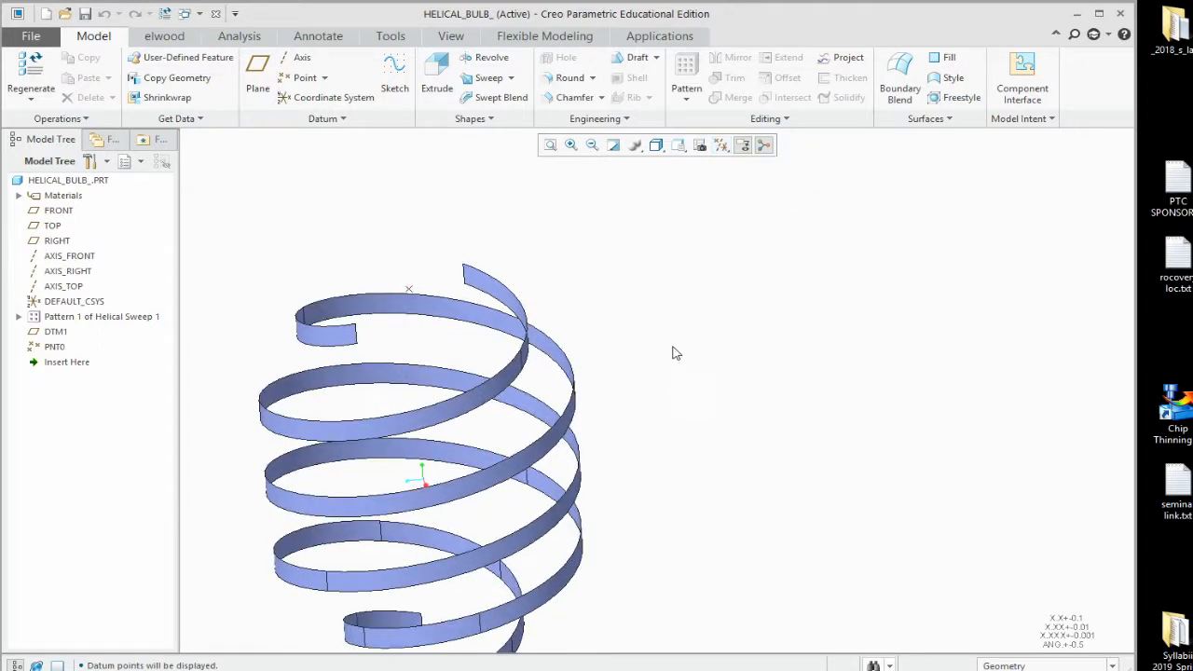
Step: Create a curve through points from one ribbon's upper end corner through PNT0 to the other ribbon's upper end corner
{"action": "left_click", "coordinate": [333, 116]}
{"action": "mouse_move", "coordinate": [314, 139]}
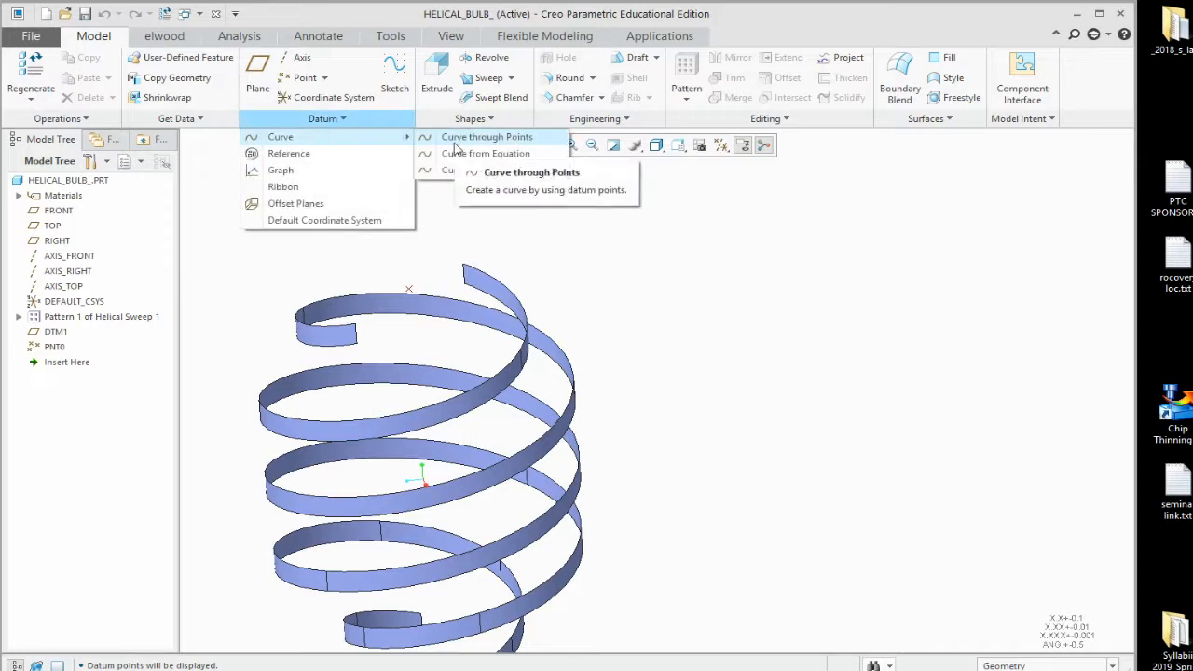
{"action": "left_click", "coordinate": [456, 142]}
{"action": "left_click", "coordinate": [358, 325]}
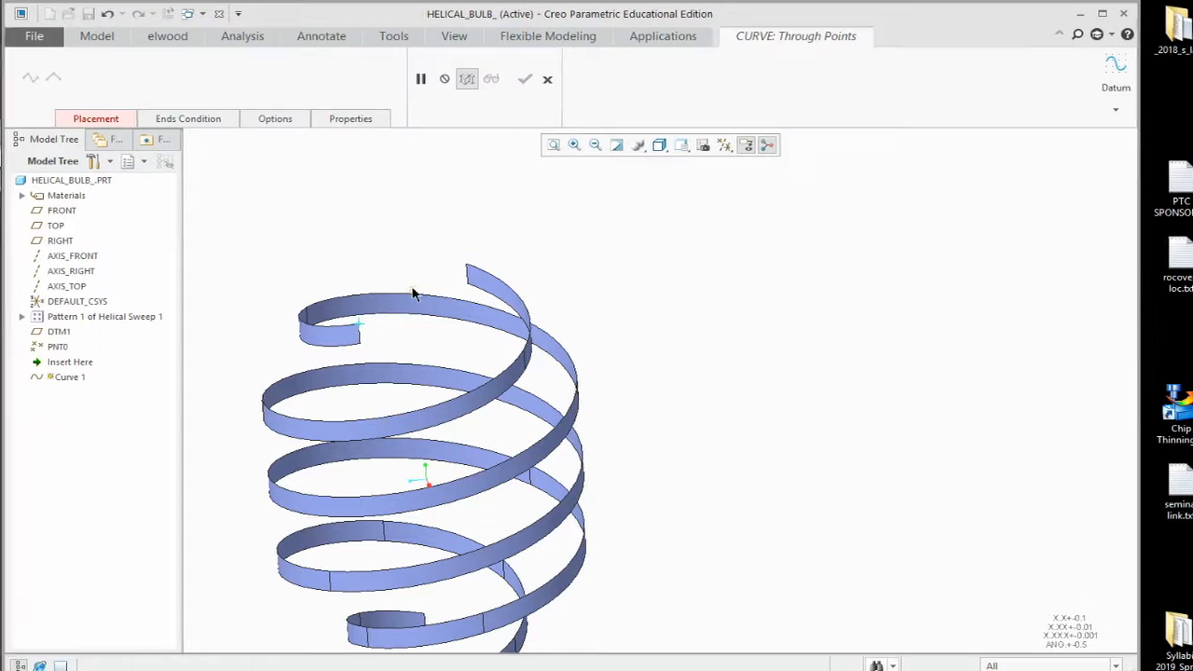
{"action": "left_click", "coordinate": [464, 267]}
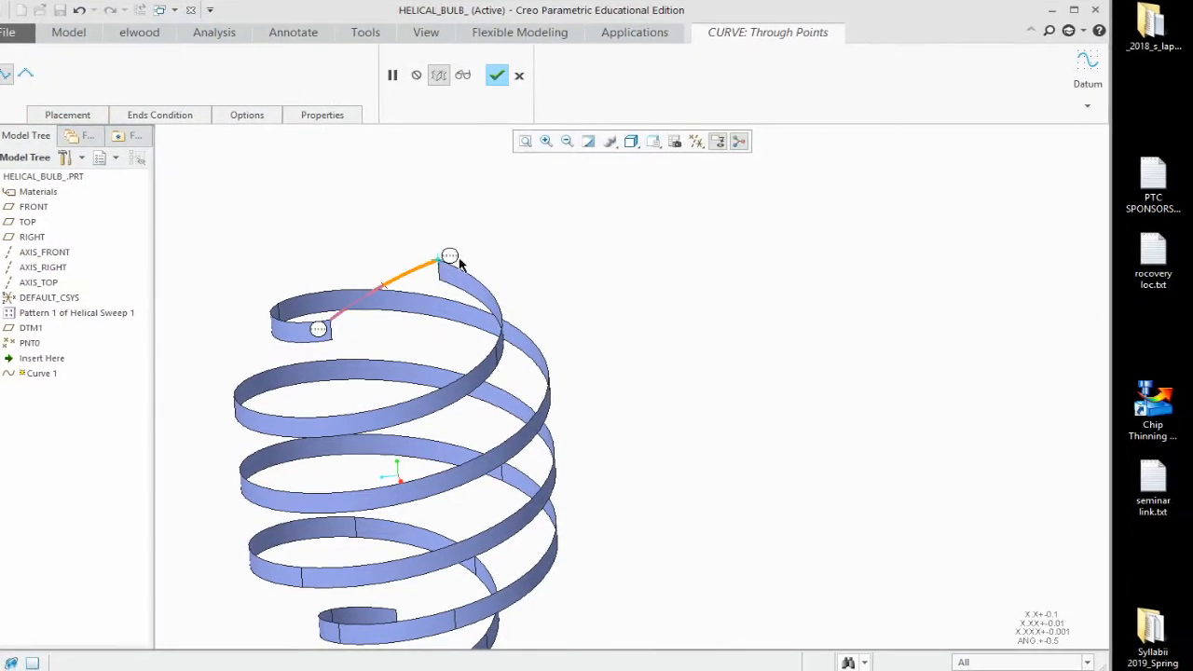
Step: Make the curve's far end tangent to the adjoining ribbon's top edge and flip its tangent direction
{"action": "right_click", "coordinate": [450, 257]}
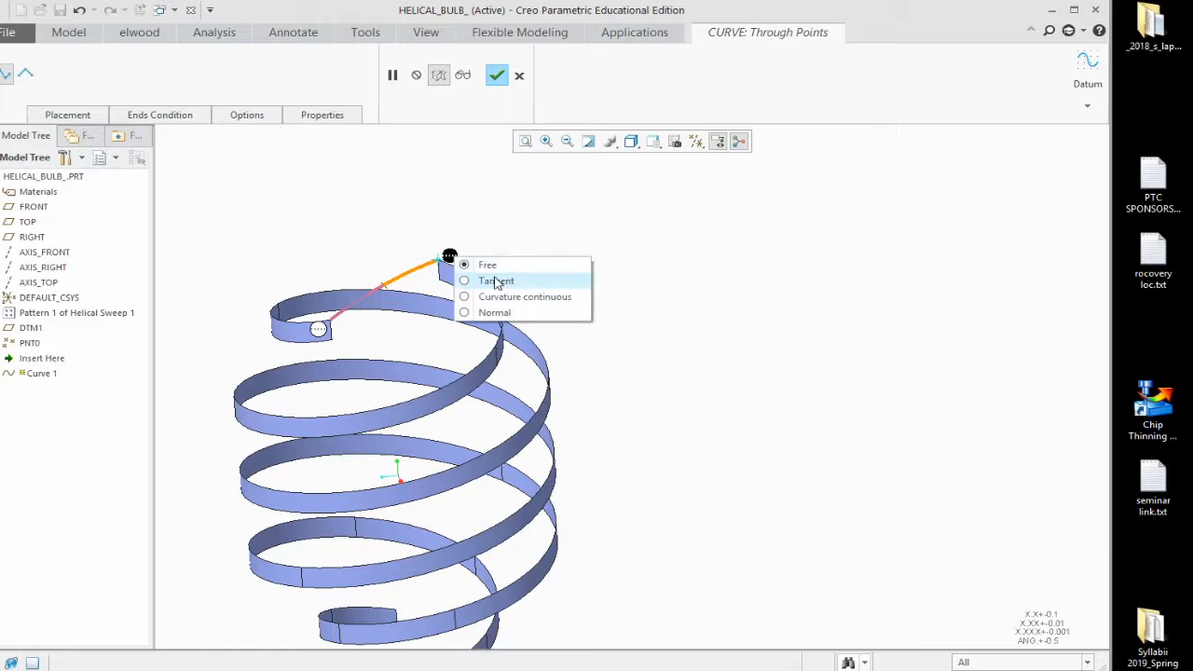
{"action": "left_click", "coordinate": [497, 280]}
{"action": "left_click", "coordinate": [475, 284]}
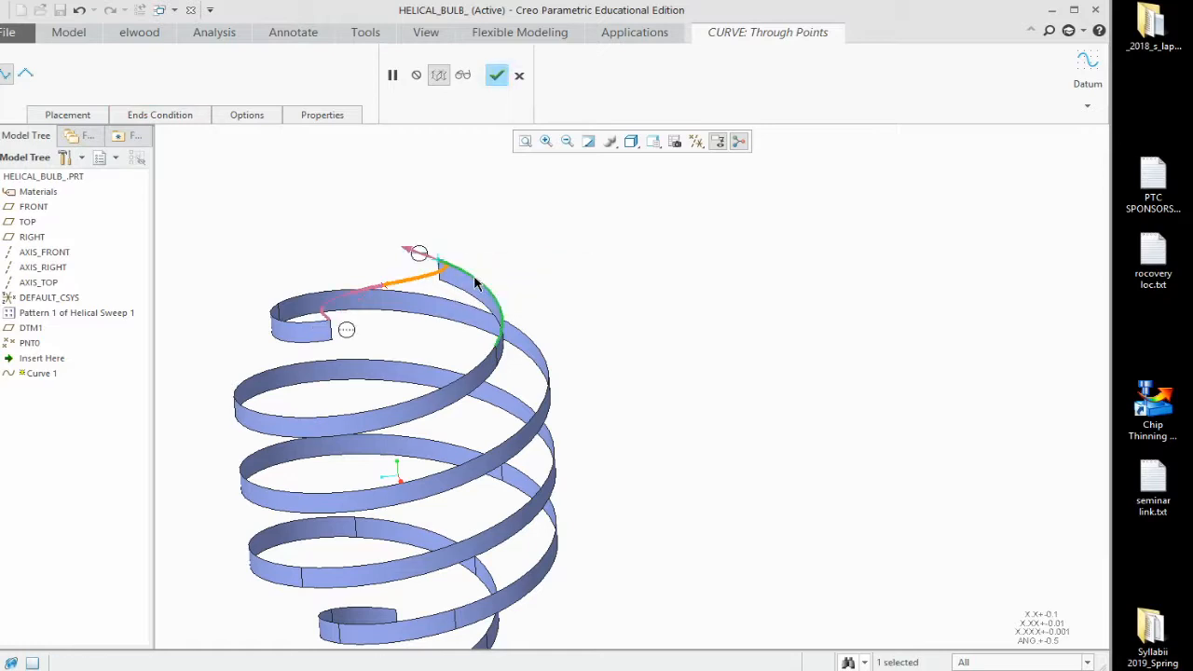
{"action": "left_click", "coordinate": [418, 254]}
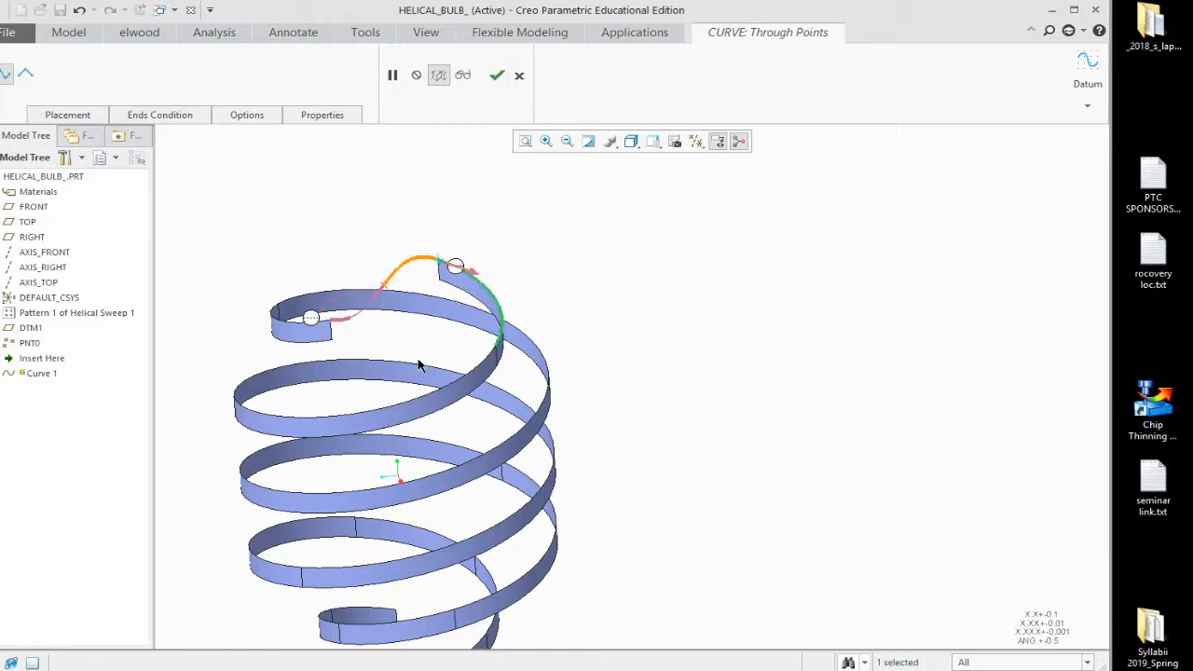
Step: Make the curve's start tangent to the top edge of its adjoining ribbon and complete the curve
{"action": "right_click", "coordinate": [313, 322]}
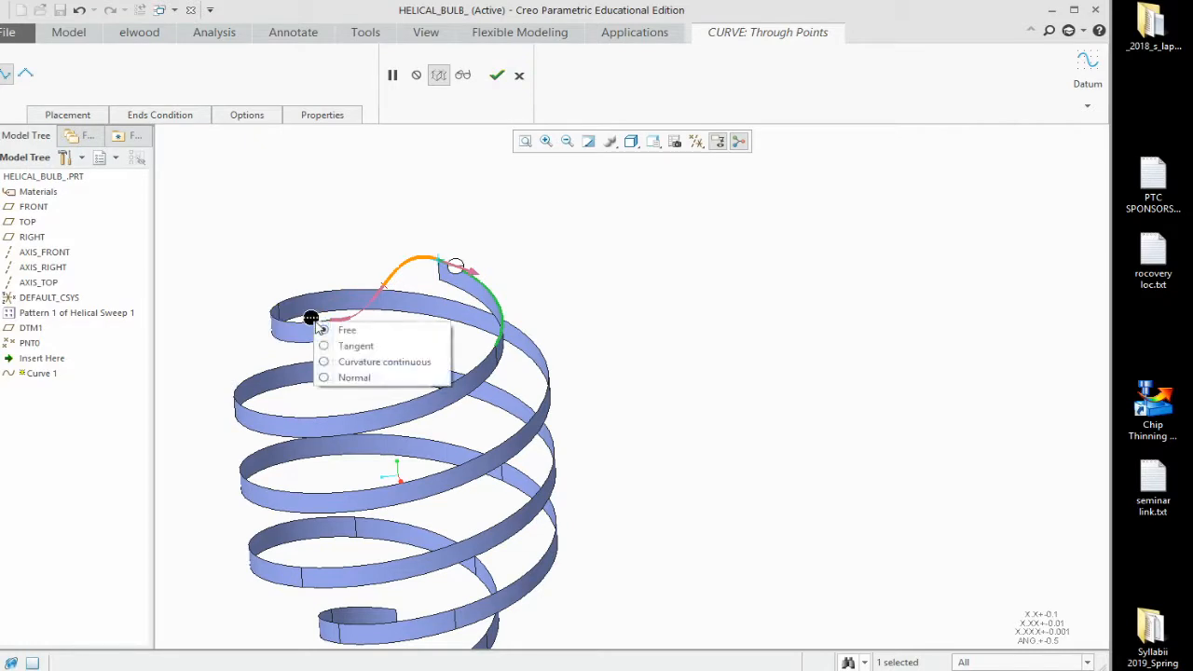
{"action": "left_click", "coordinate": [354, 341]}
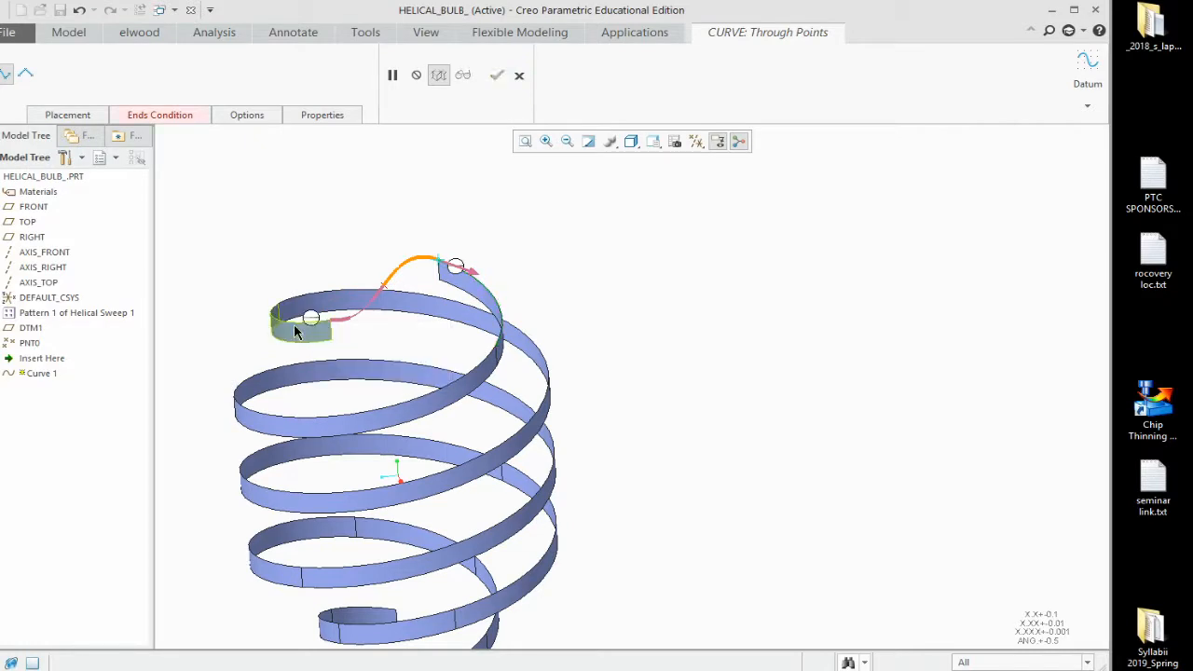
{"action": "left_click", "coordinate": [294, 326]}
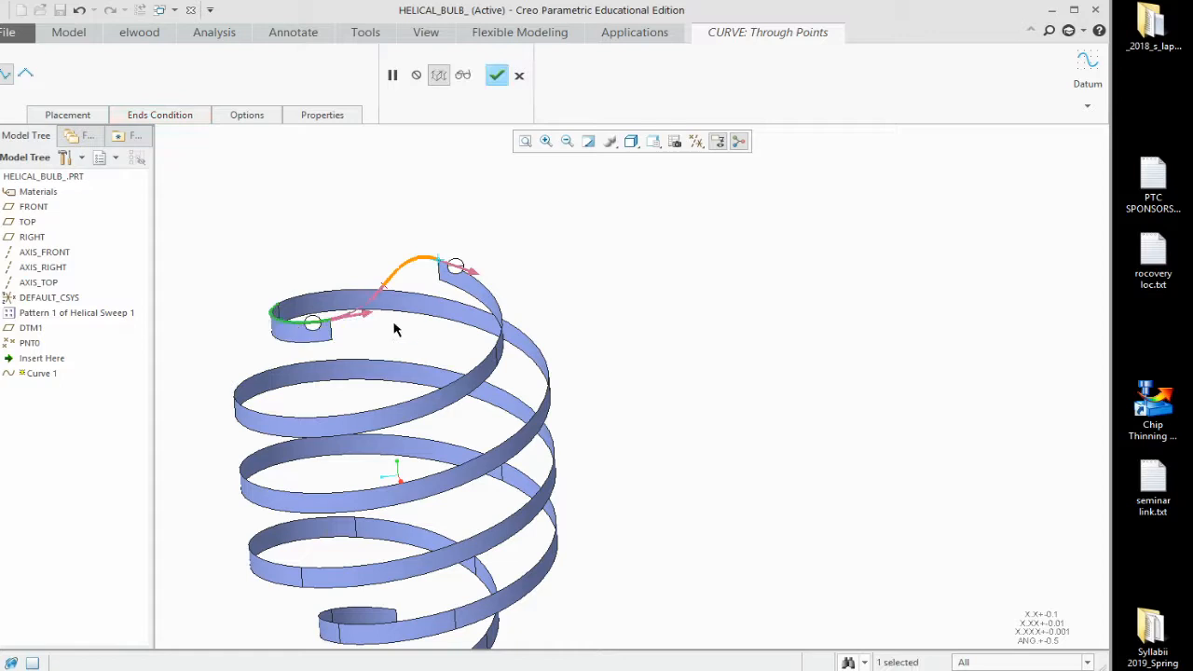
{"action": "left_click", "coordinate": [496, 75]}
{"action": "mouse_move", "coordinate": [597, 311]}
{"action": "middle_mouse_down"}
{"action": "mouse_move", "coordinate": [607, 325]}
{"action": "mouse_move", "coordinate": [612, 279]}
{"action": "mouse_move", "coordinate": [617, 300]}
{"action": "middle_mouse_up"}
{"action": "left_click", "coordinate": [611, 287]}
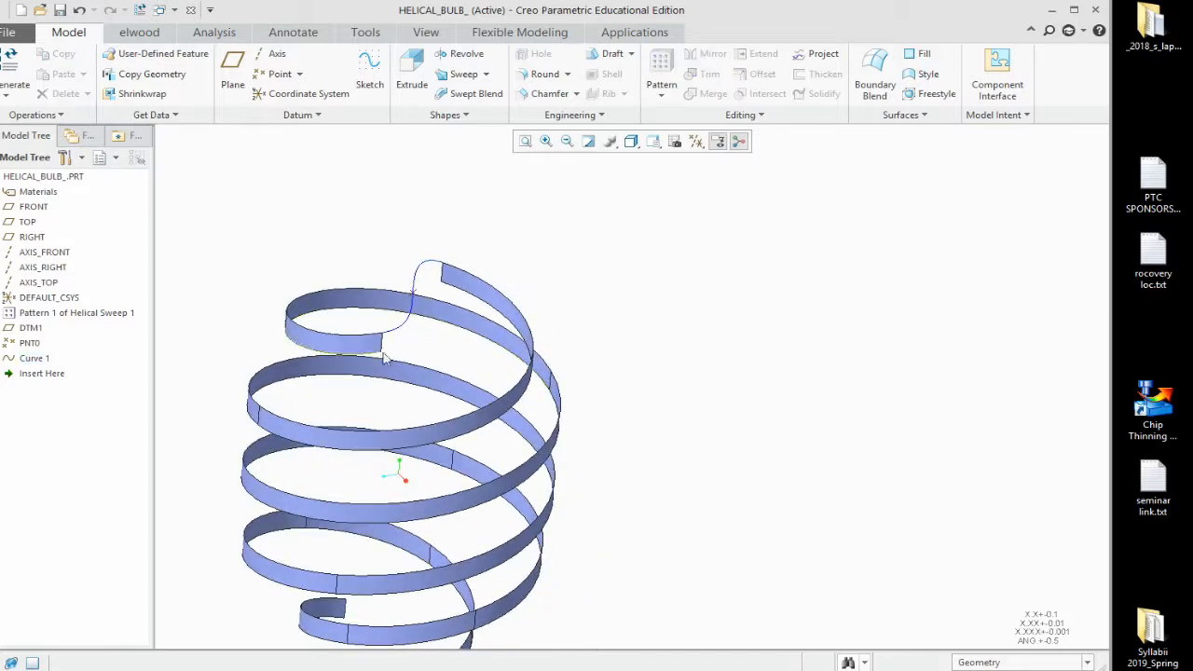
Step: Start a sweep with the new connecting curve as trajectory and open its section sketch
{"action": "scroll", "coordinate": [508, 358], "scroll_direction": "up", "scroll_amount": 2}
{"action": "scroll", "coordinate": [477, 379], "scroll_direction": "down", "scroll_amount": 2}
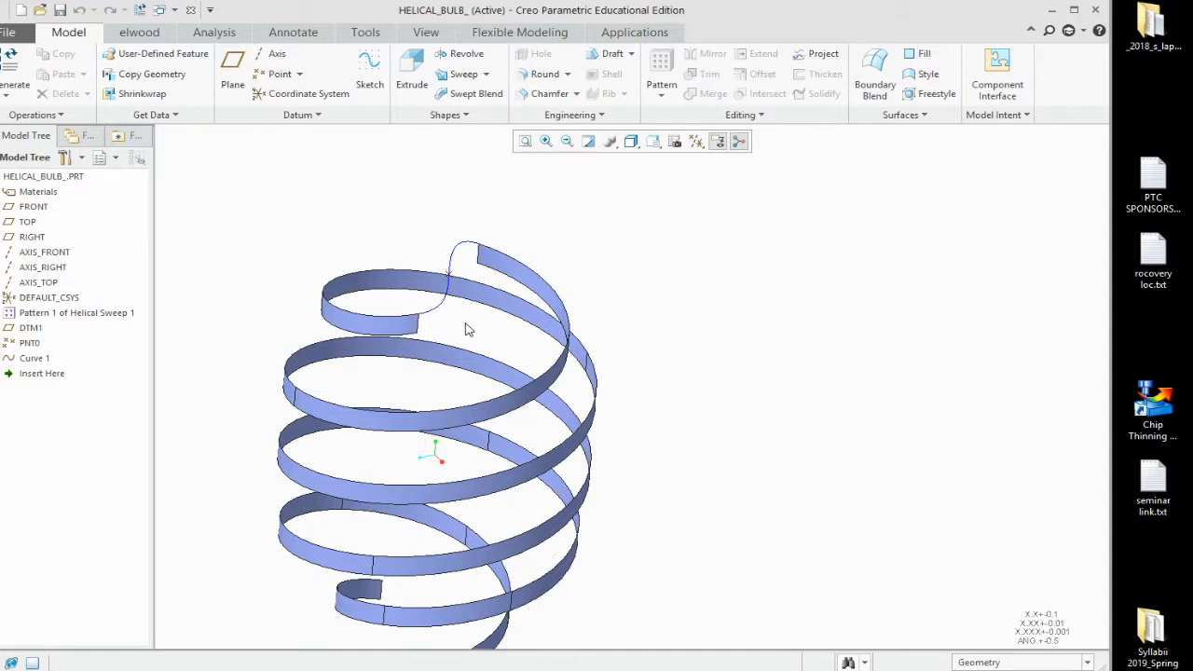
{"action": "left_click", "coordinate": [435, 313]}
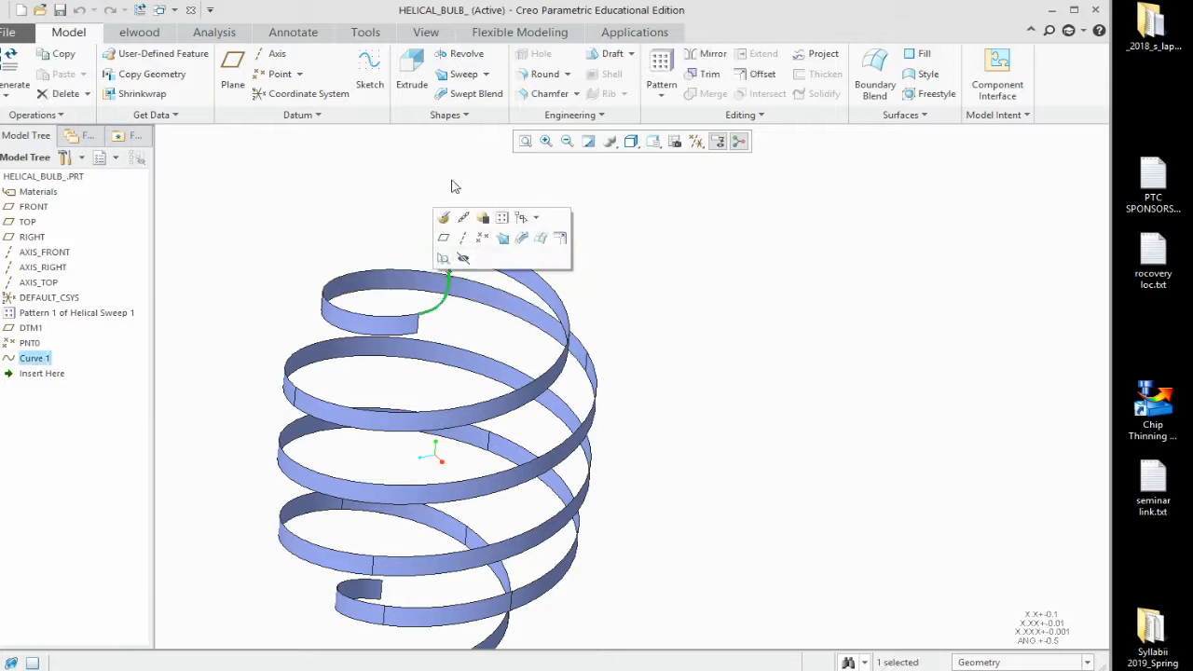
{"action": "left_click", "coordinate": [463, 75]}
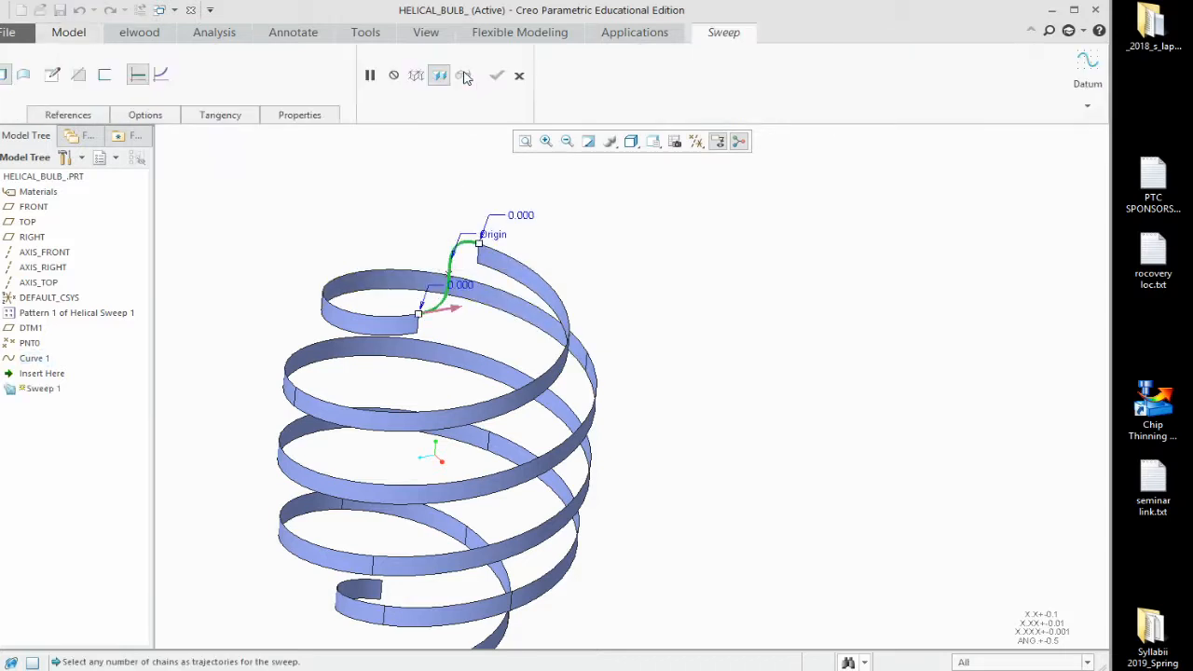
{"action": "left_click", "coordinate": [53, 76]}
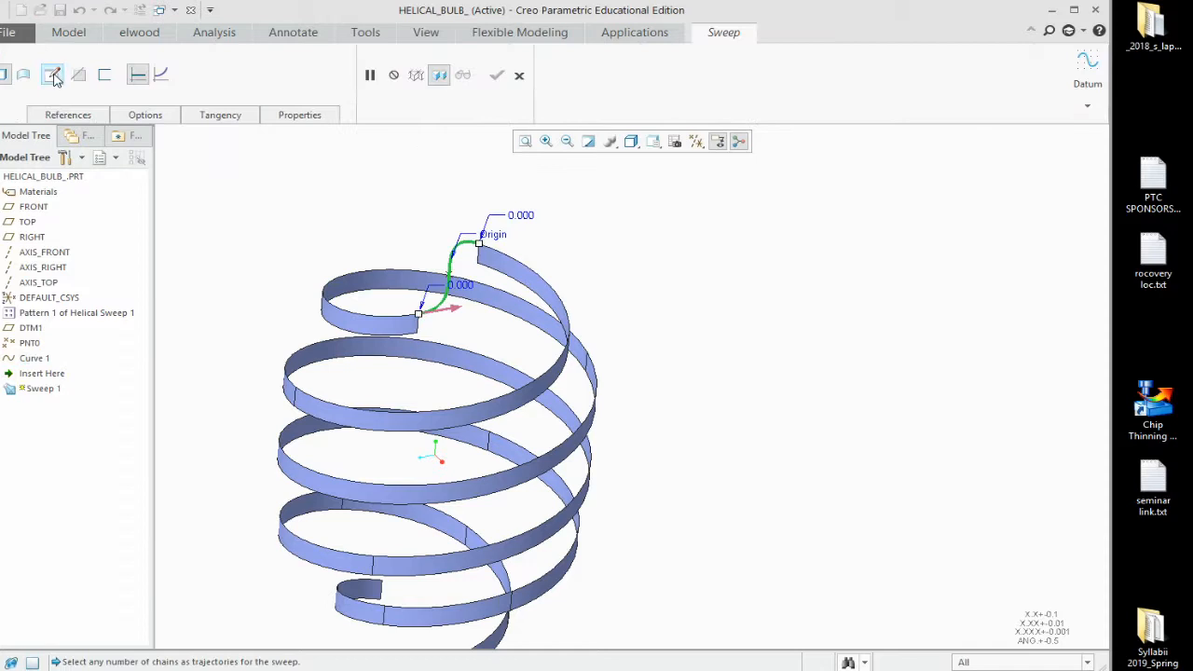
{"action": "mouse_move", "coordinate": [449, 385]}
{"action": "middle_mouse_down"}
{"action": "mouse_move", "coordinate": [472, 357]}
{"action": "mouse_move", "coordinate": [490, 362]}
{"action": "mouse_move", "coordinate": [486, 377]}
{"action": "middle_mouse_up"}
{"action": "scroll", "coordinate": [550, 289], "scroll_direction": "down", "scroll_amount": 5}
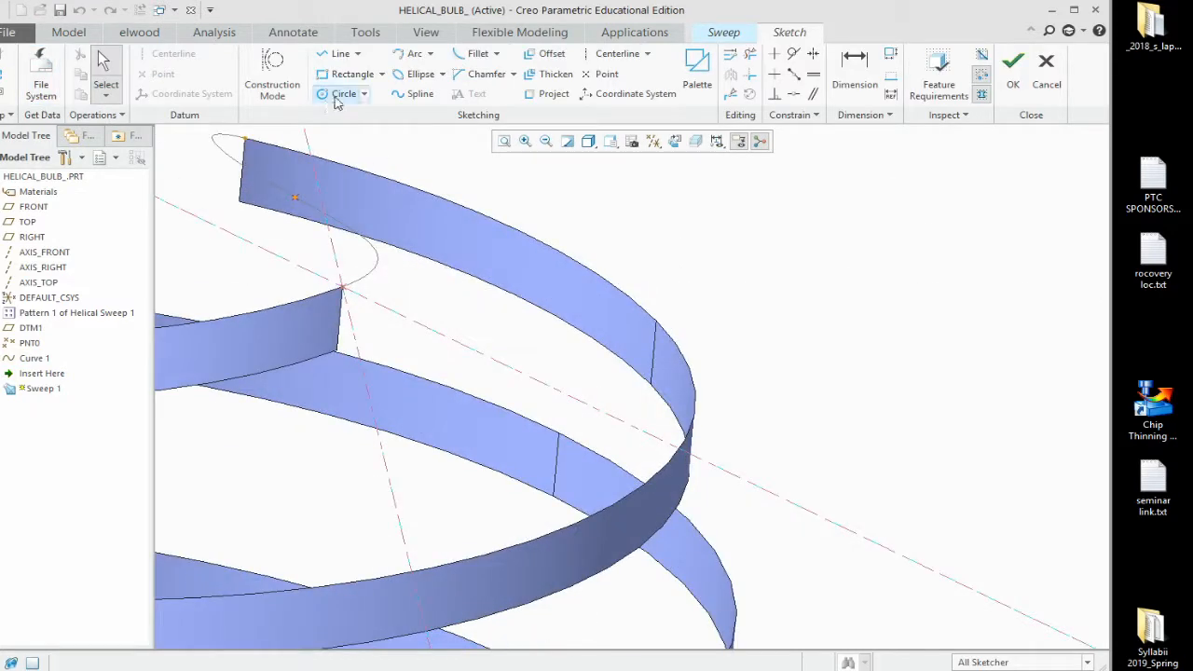
Step: Sketch a circular section centred on the trajectory's start point, set its diameter to 0.2 and accept the sketch
{"action": "left_click", "coordinate": [344, 93]}
{"action": "left_click", "coordinate": [345, 293]}
{"action": "left_click", "coordinate": [349, 314]}
{"action": "left_click", "coordinate": [107, 62]}
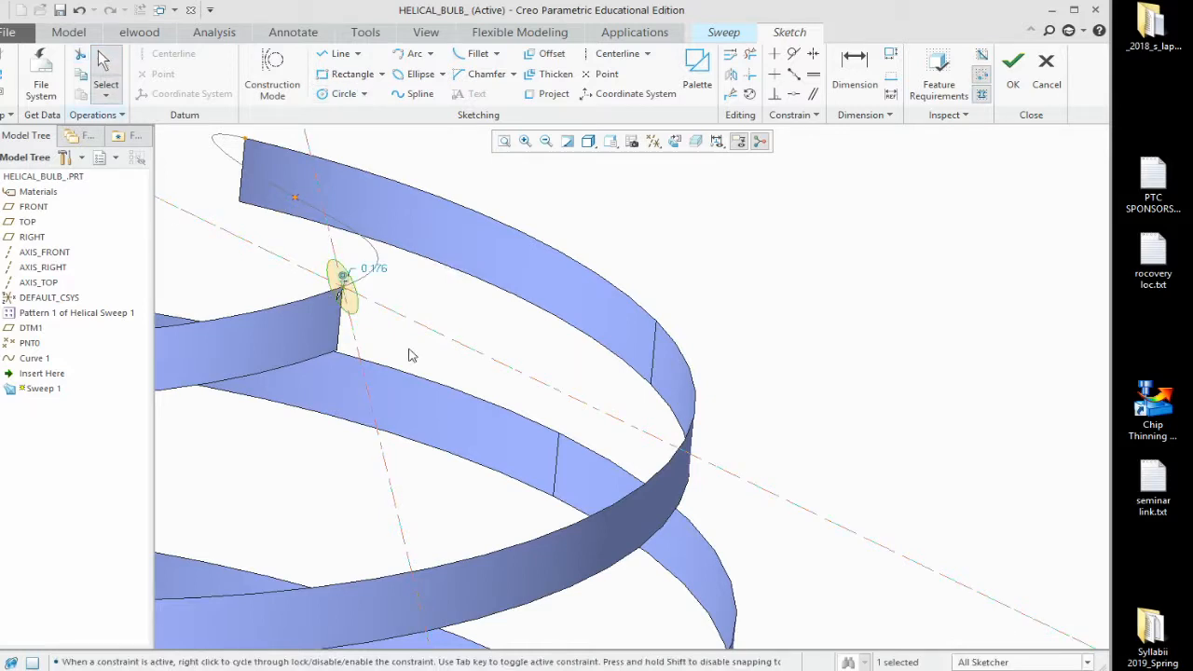
{"action": "double_click", "coordinate": [374, 270]}
{"action": "key", "text": "BackSpace"}
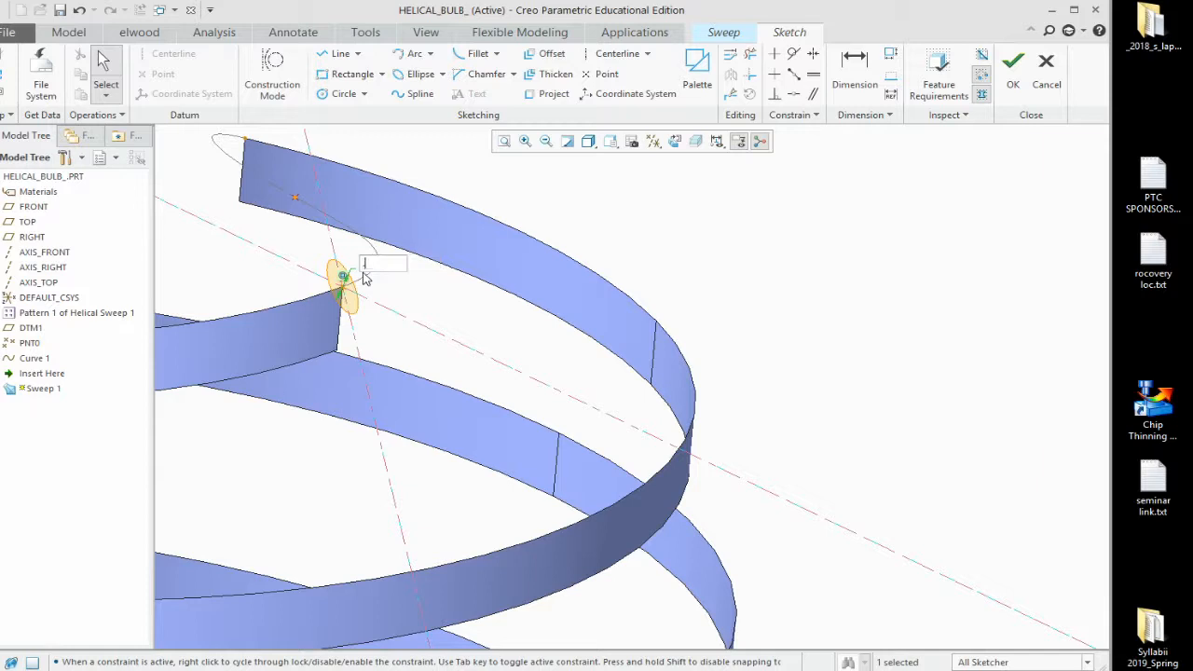
{"action": "type", "text": ".2"}
{"action": "key", "text": "Return"}
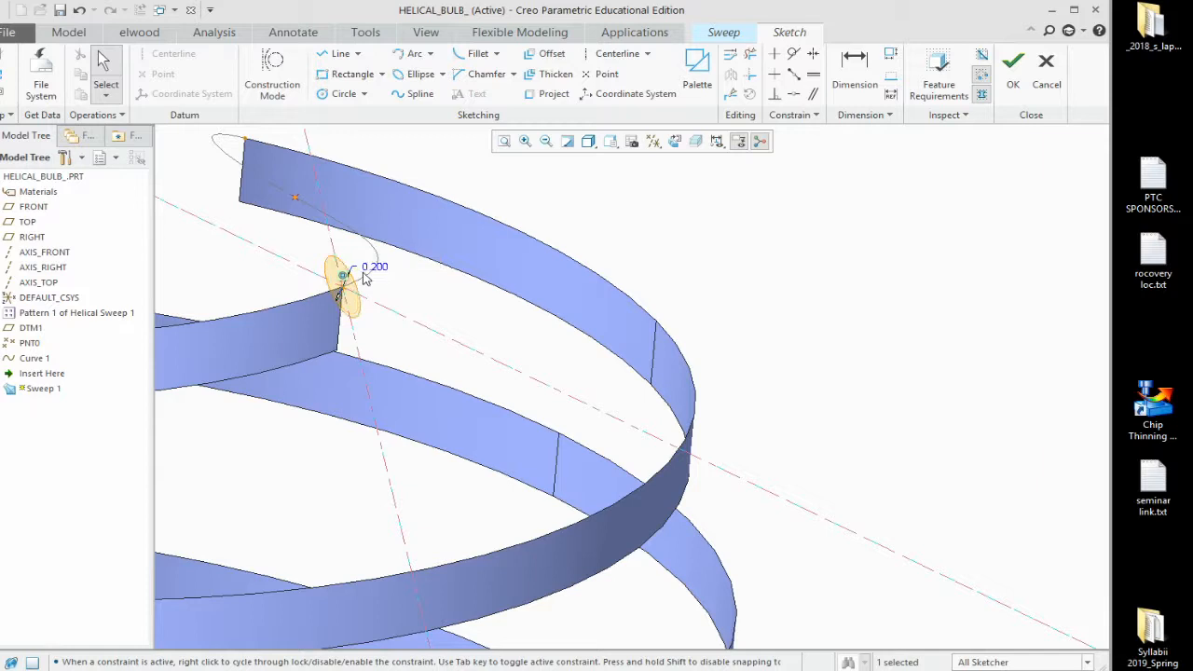
{"action": "left_click", "coordinate": [1013, 61]}
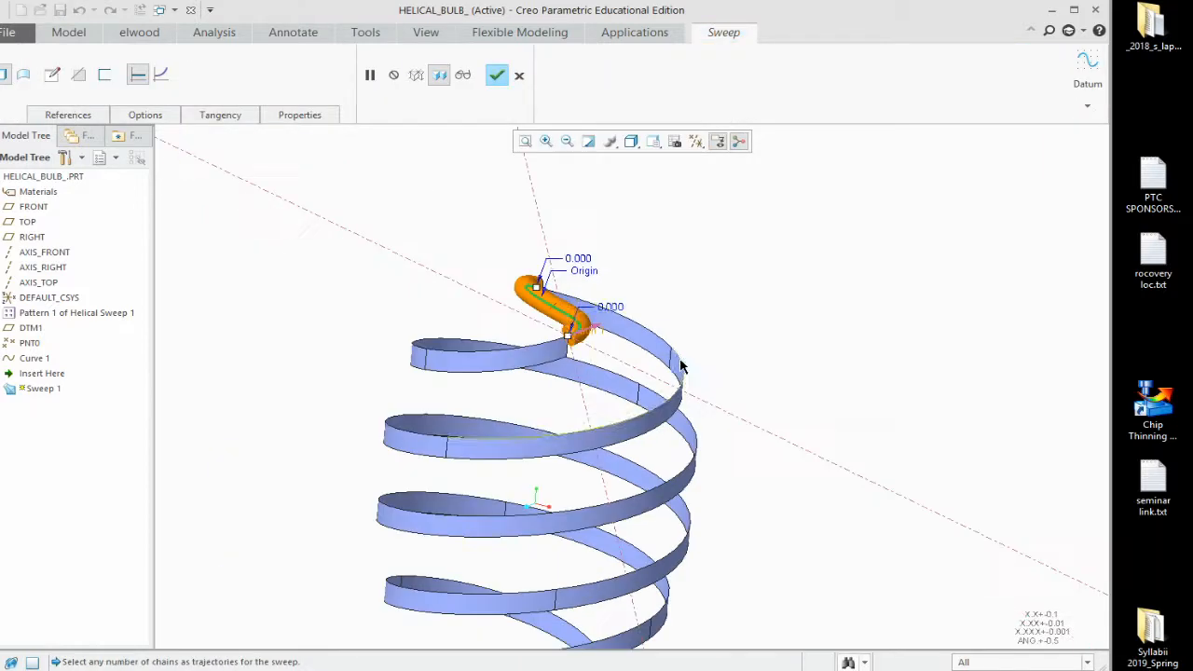
Step: Complete the sweep of the top connecting tube and start a datum reference of type Intent Chain
{"action": "left_click", "coordinate": [497, 75]}
{"action": "middle_click_drag", "start_coordinate": [582, 368], "coordinate": [548, 392]}
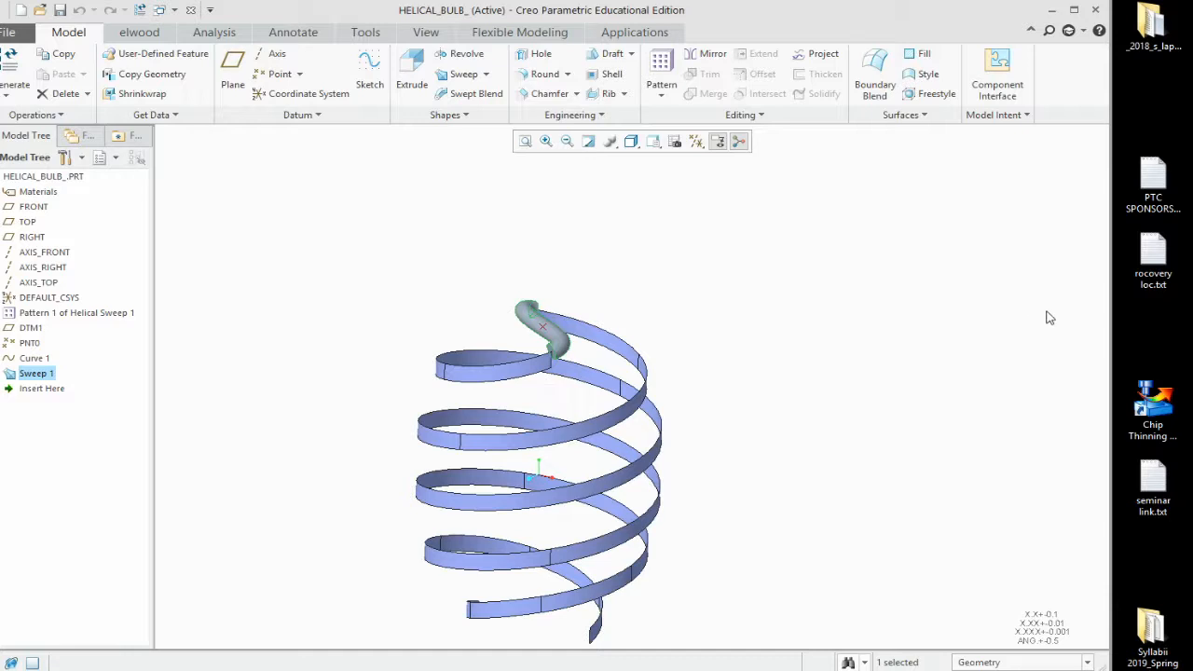
{"action": "left_click_drag", "start_coordinate": [1110, 310], "coordinate": [791, 331]}
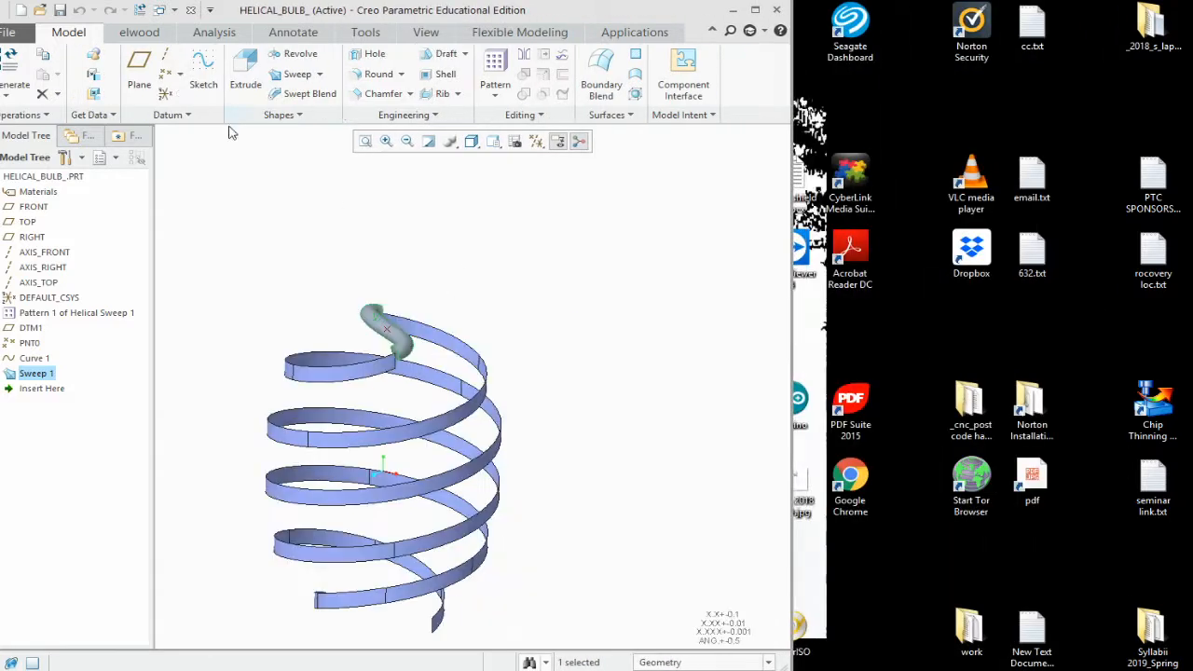
{"action": "left_click", "coordinate": [194, 118]}
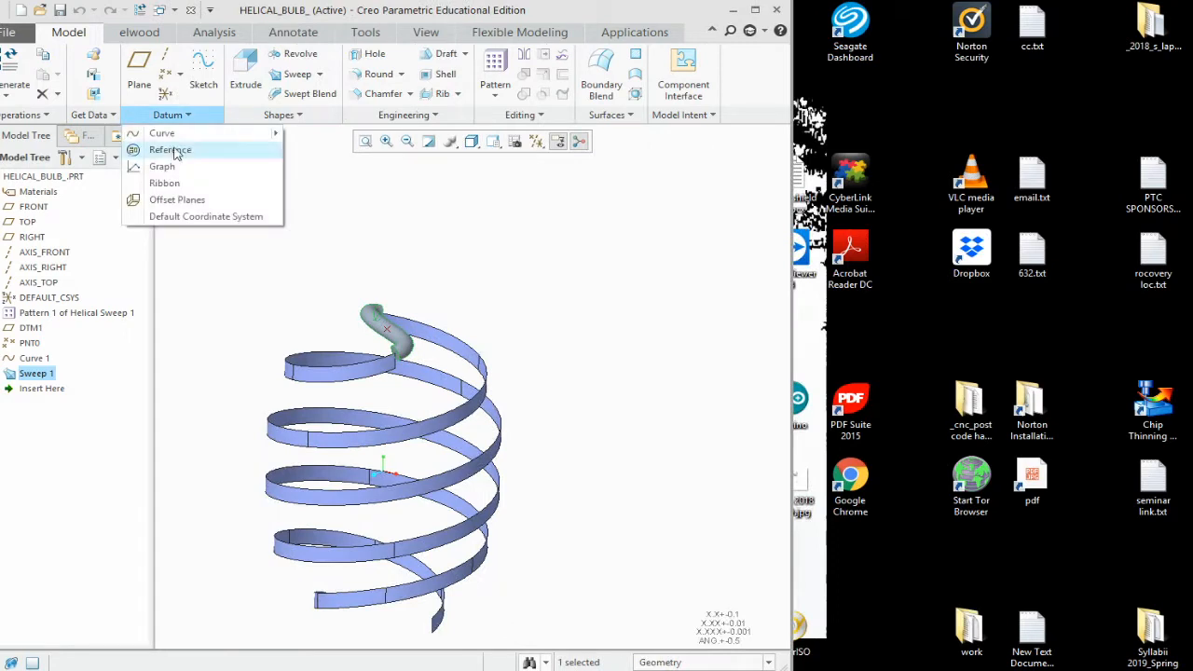
{"action": "left_click", "coordinate": [172, 150]}
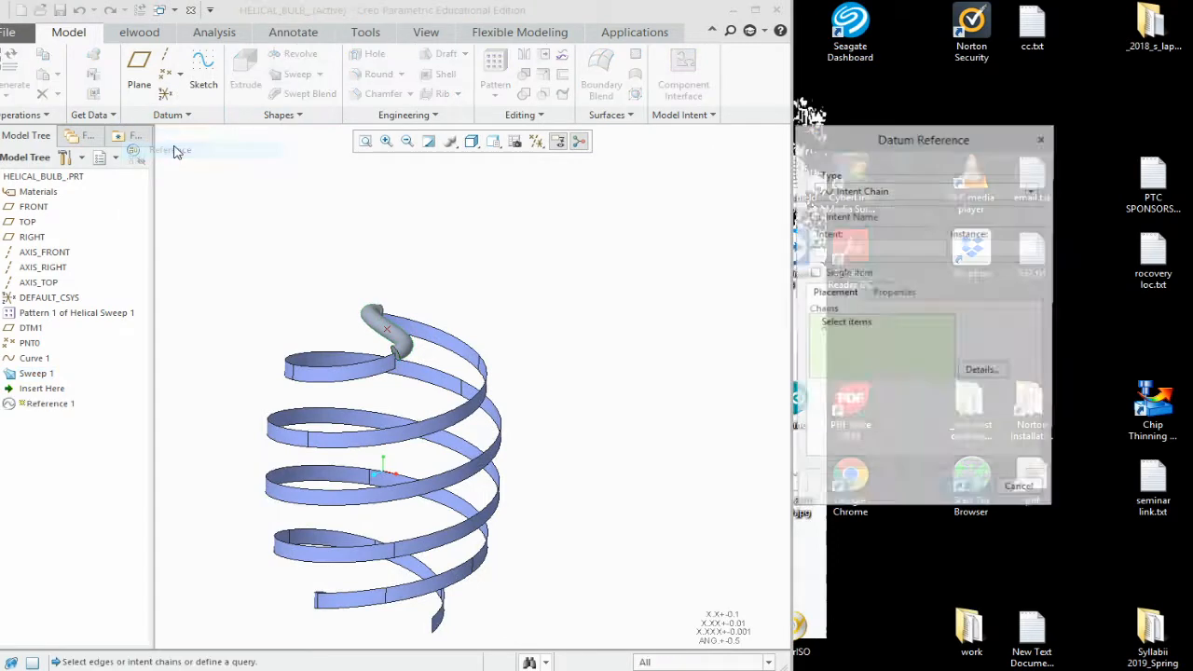
{"action": "left_click_drag", "start_coordinate": [859, 140], "coordinate": [722, 152]}
{"action": "left_click_drag", "start_coordinate": [788, 135], "coordinate": [1087, 135]}
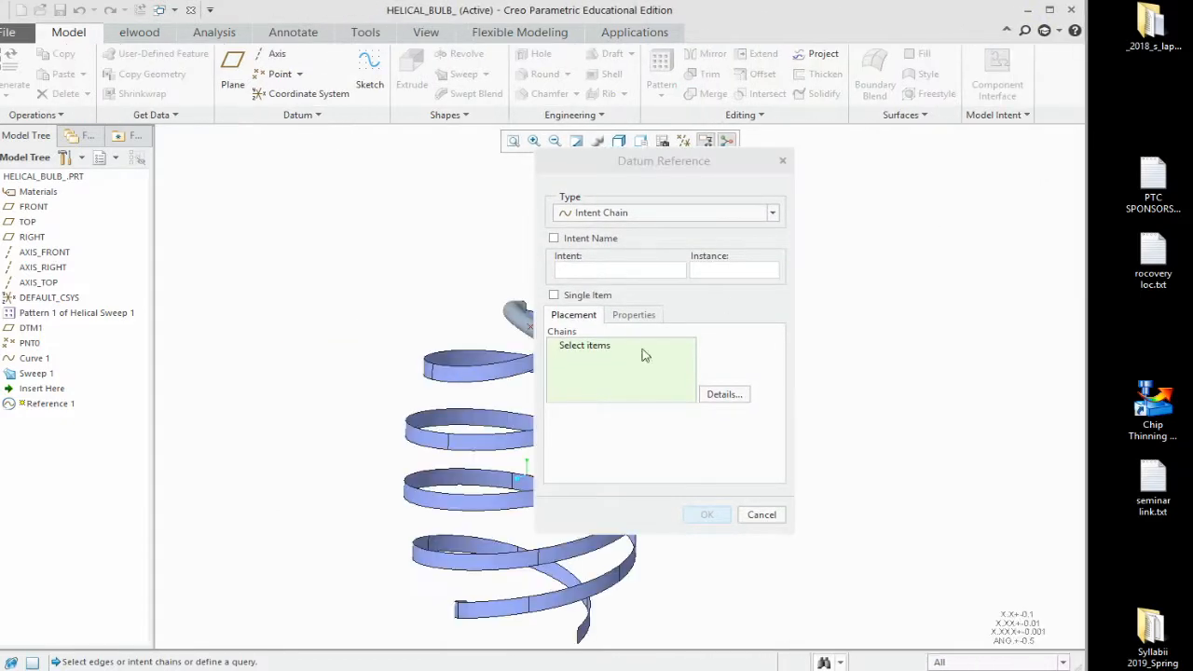
Step: Add the top edges of one helical ribbon's upper and middle turns to the intent chain, beginning at the uppermost turn
{"action": "scroll", "coordinate": [502, 377], "scroll_direction": "down", "scroll_amount": 1}
{"action": "scroll", "coordinate": [384, 343], "scroll_direction": "up", "scroll_amount": 5}
{"action": "scroll", "coordinate": [378, 371], "scroll_direction": "down", "scroll_amount": 6}
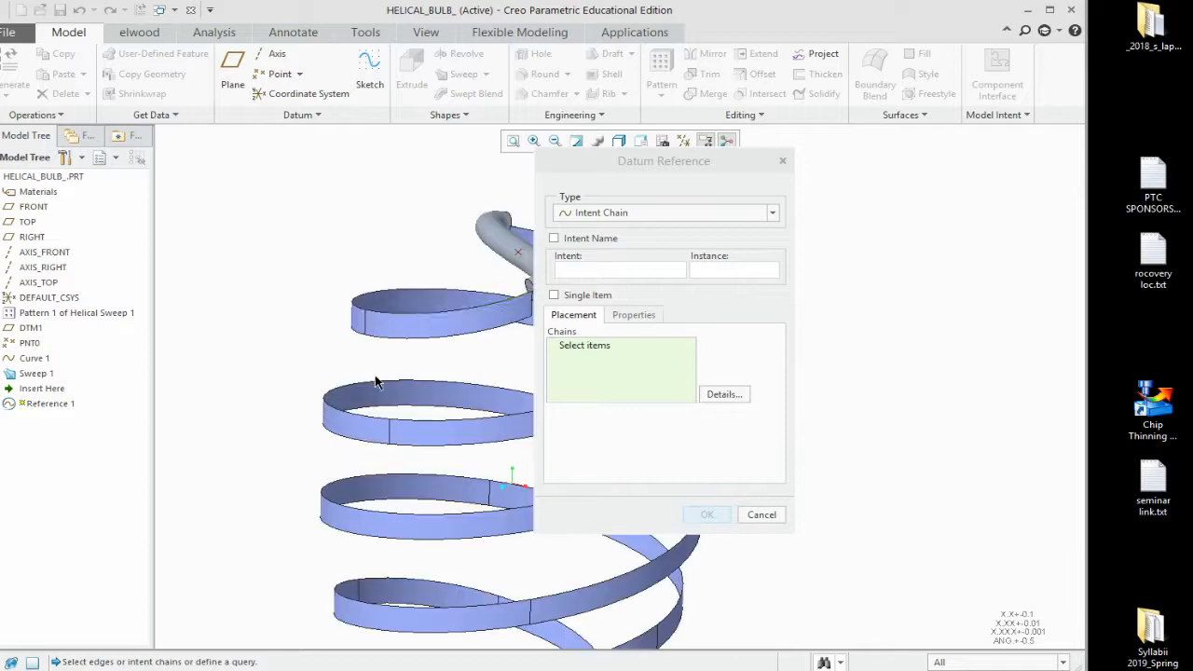
{"action": "left_click", "coordinate": [453, 316]}
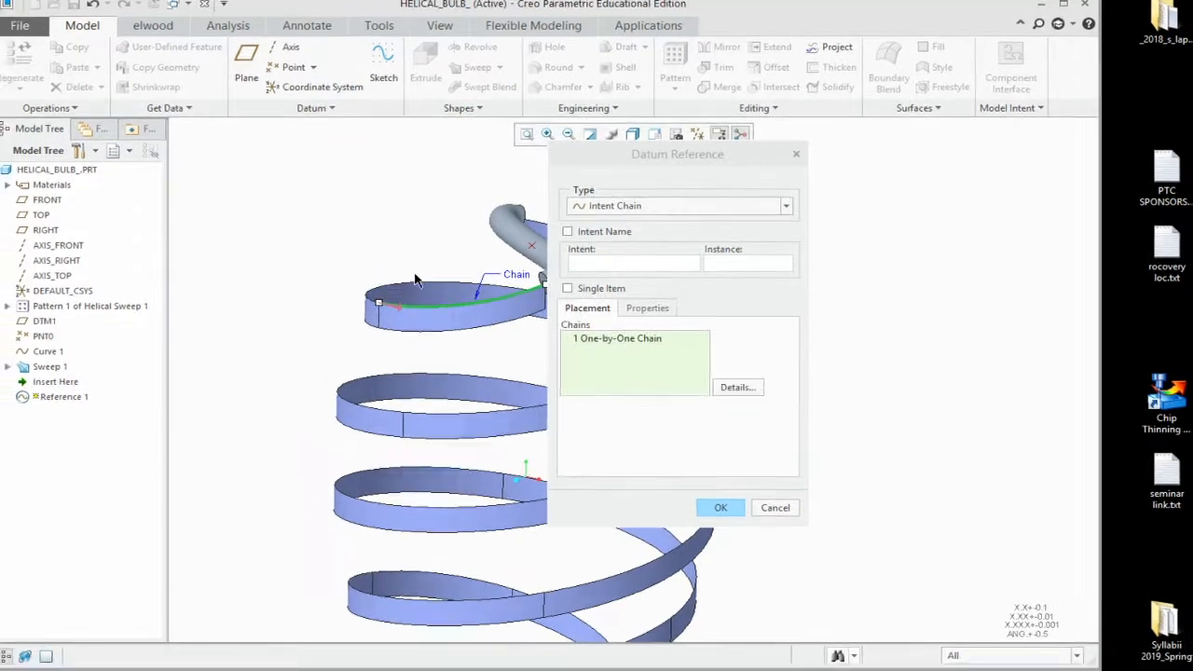
{"action": "left_click", "coordinate": [417, 283], "text": "ctrl"}
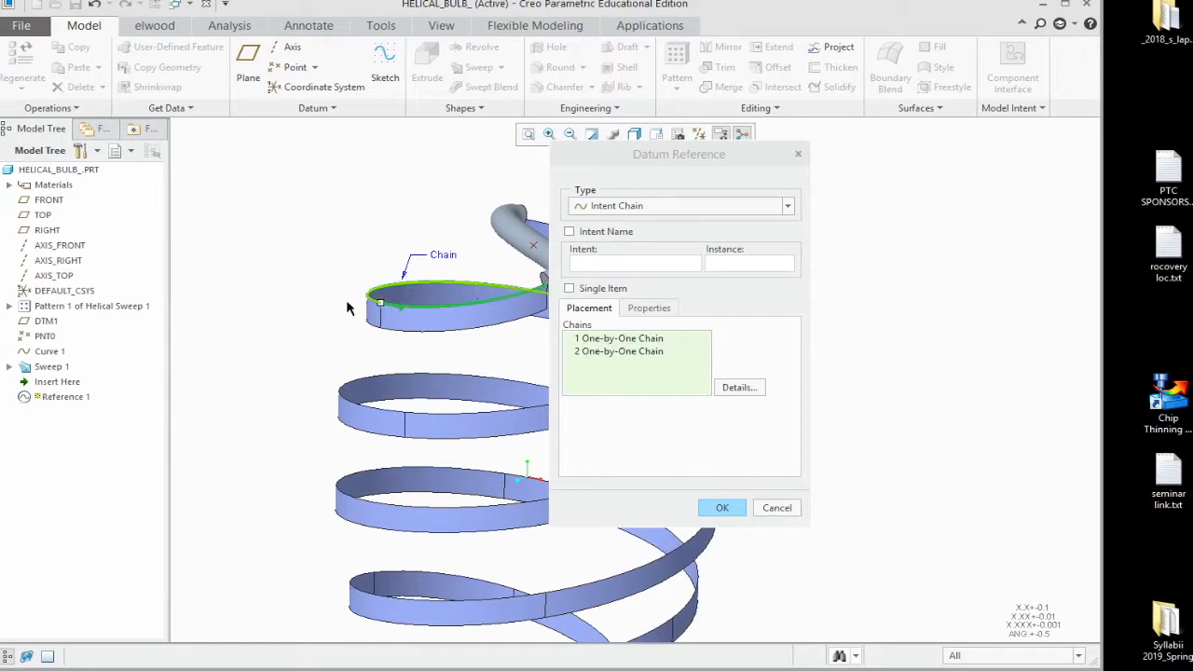
{"action": "scroll", "coordinate": [333, 306], "scroll_direction": "up", "scroll_amount": 4}
{"action": "scroll", "coordinate": [477, 373], "scroll_direction": "down", "scroll_amount": 3}
{"action": "left_click", "coordinate": [556, 317], "text": "ctrl"}
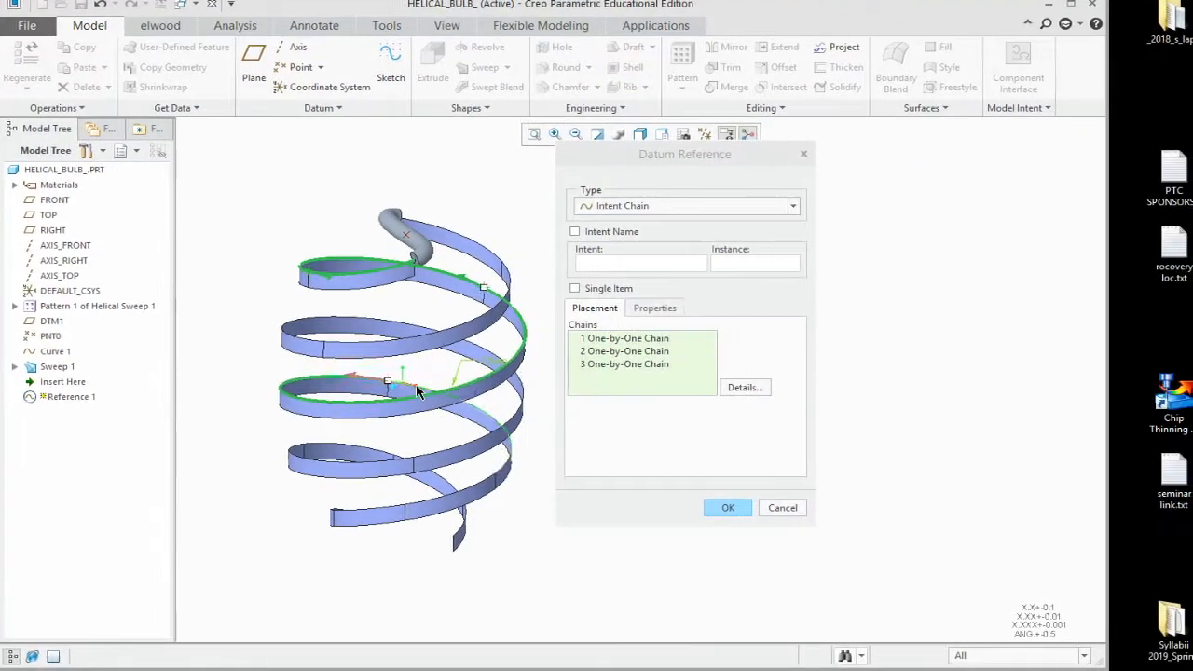
Step: Add the same ribbon's remaining top edges down to its lower end and accept the datum reference
{"action": "left_click", "coordinate": [488, 518], "text": "ctrl"}
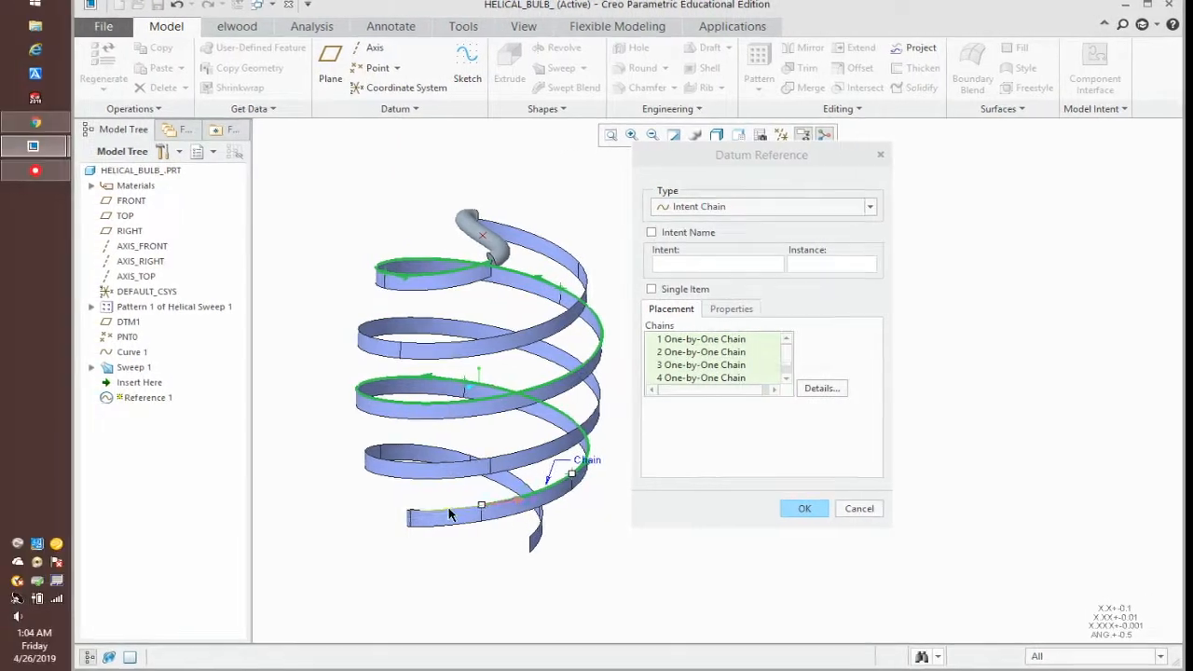
{"action": "scroll", "coordinate": [307, 519], "scroll_direction": "down", "scroll_amount": 2}
{"action": "mouse_move", "coordinate": [407, 520]}
{"action": "middle_mouse_down"}
{"action": "mouse_move", "coordinate": [466, 498]}
{"action": "mouse_move", "coordinate": [421, 513]}
{"action": "middle_mouse_up"}
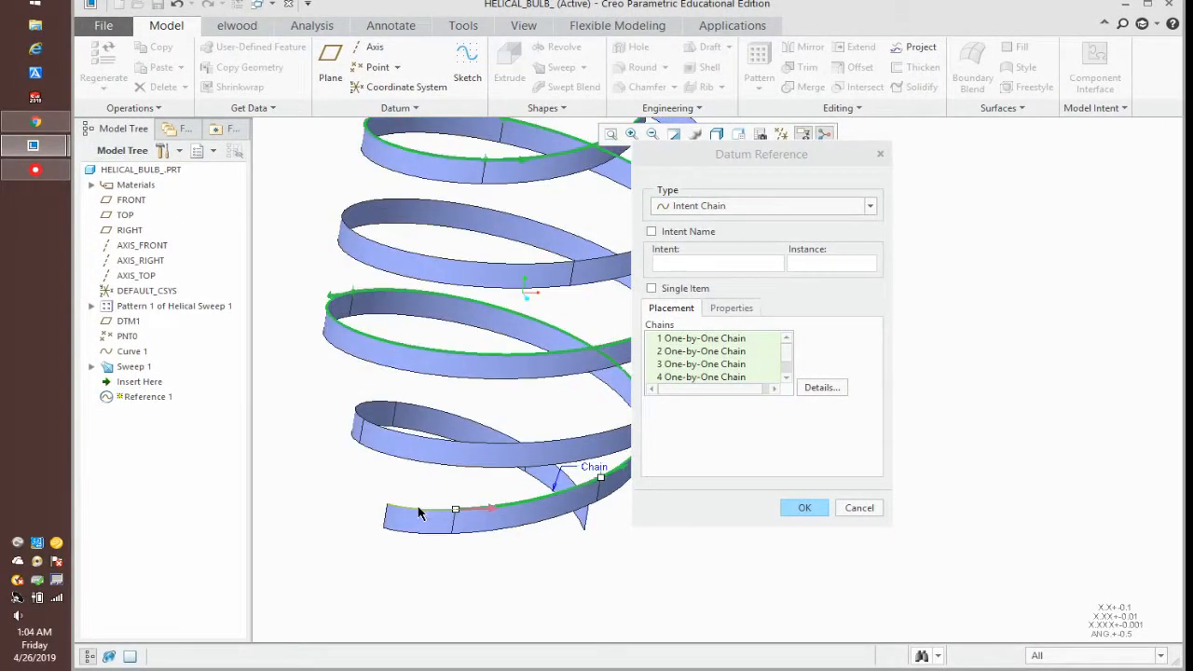
{"action": "scroll", "coordinate": [355, 535], "scroll_direction": "up", "scroll_amount": 3}
{"action": "left_click", "coordinate": [802, 507]}
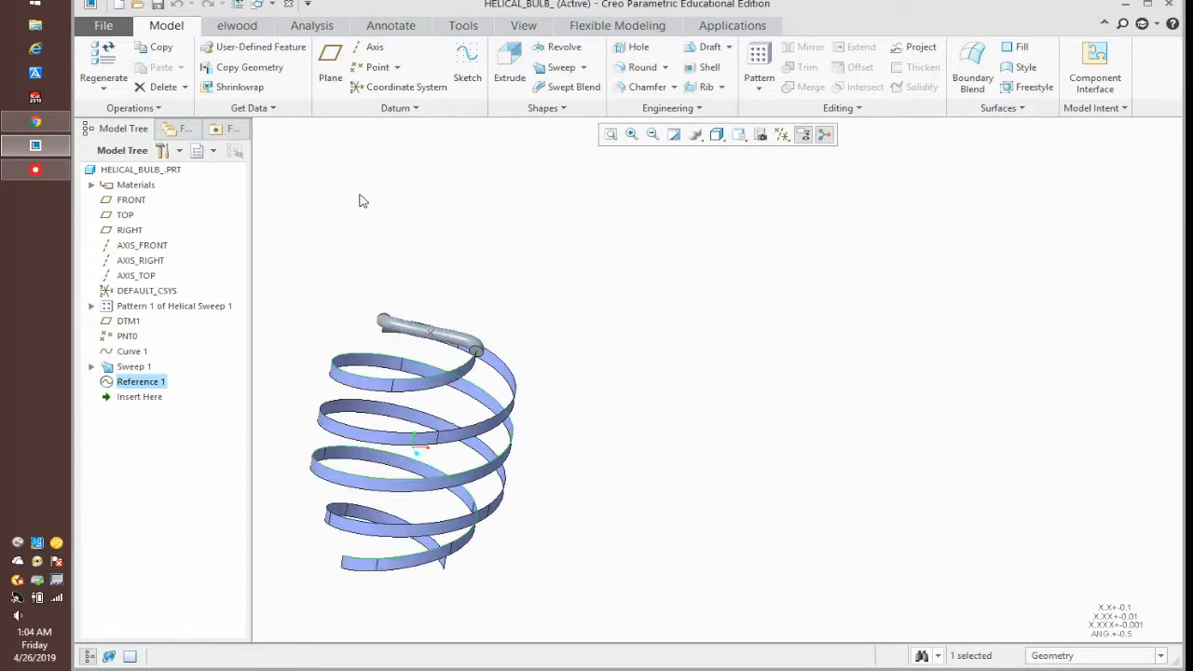
{"action": "left_click", "coordinate": [363, 201]}
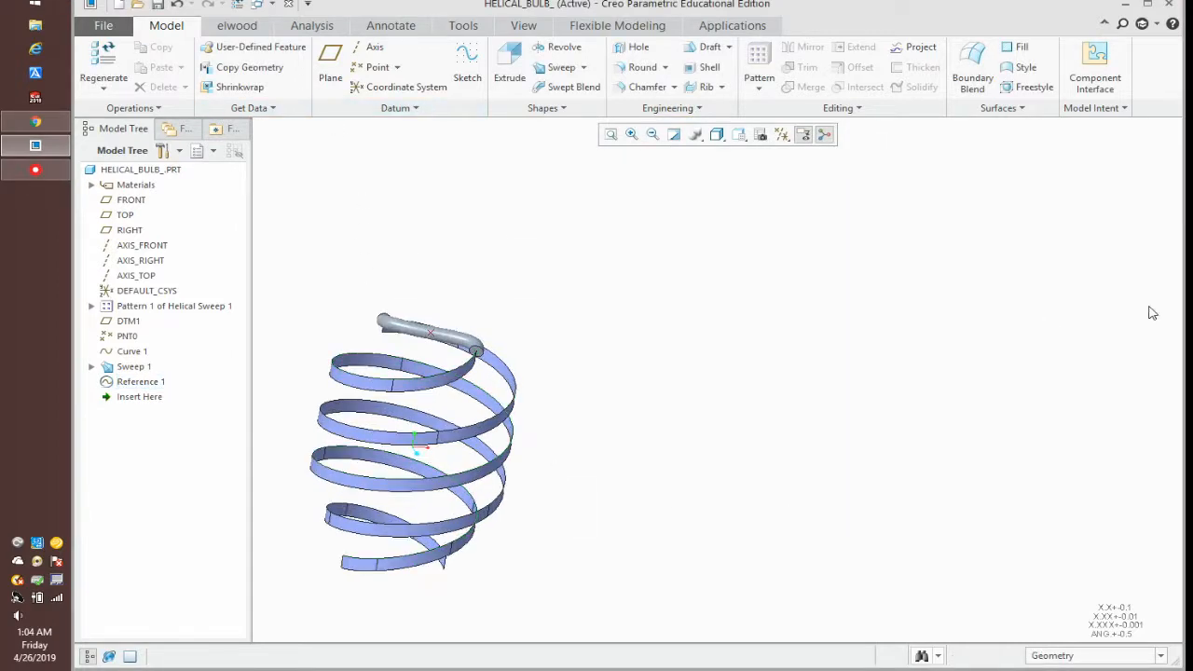
Step: Start a second intent chain datum reference and add the top edges of the other ribbon's upper turns, beginning at the tube's end
{"action": "left_click_drag", "start_coordinate": [1182, 265], "coordinate": [809, 271]}
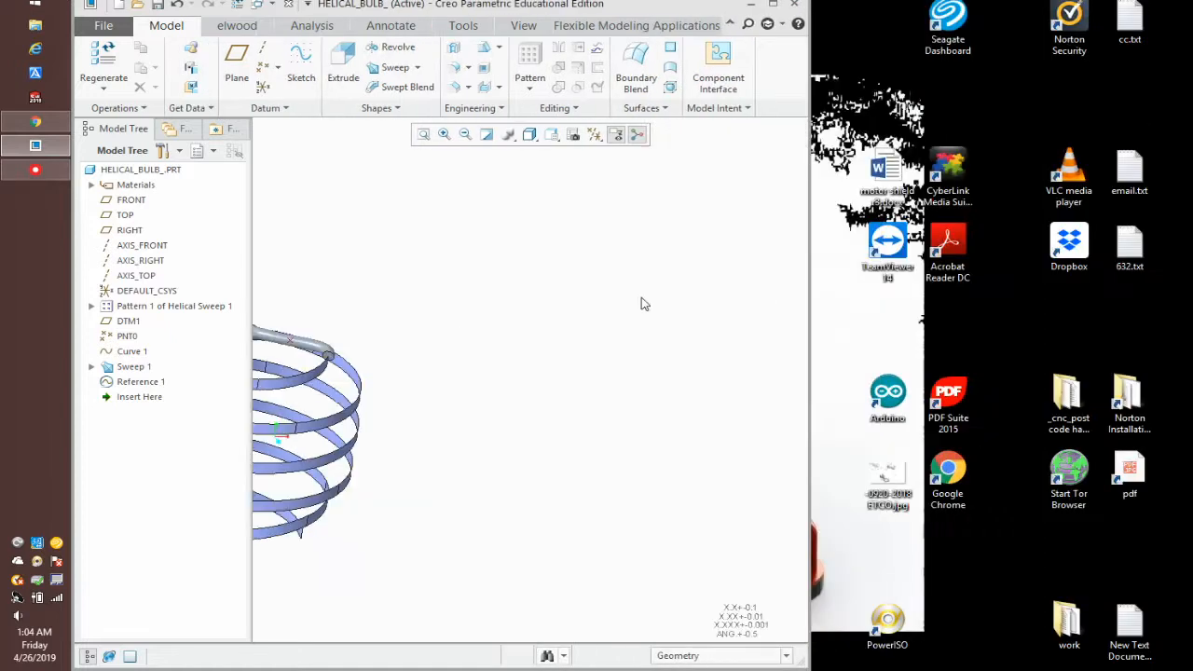
{"action": "left_click", "coordinate": [261, 109]}
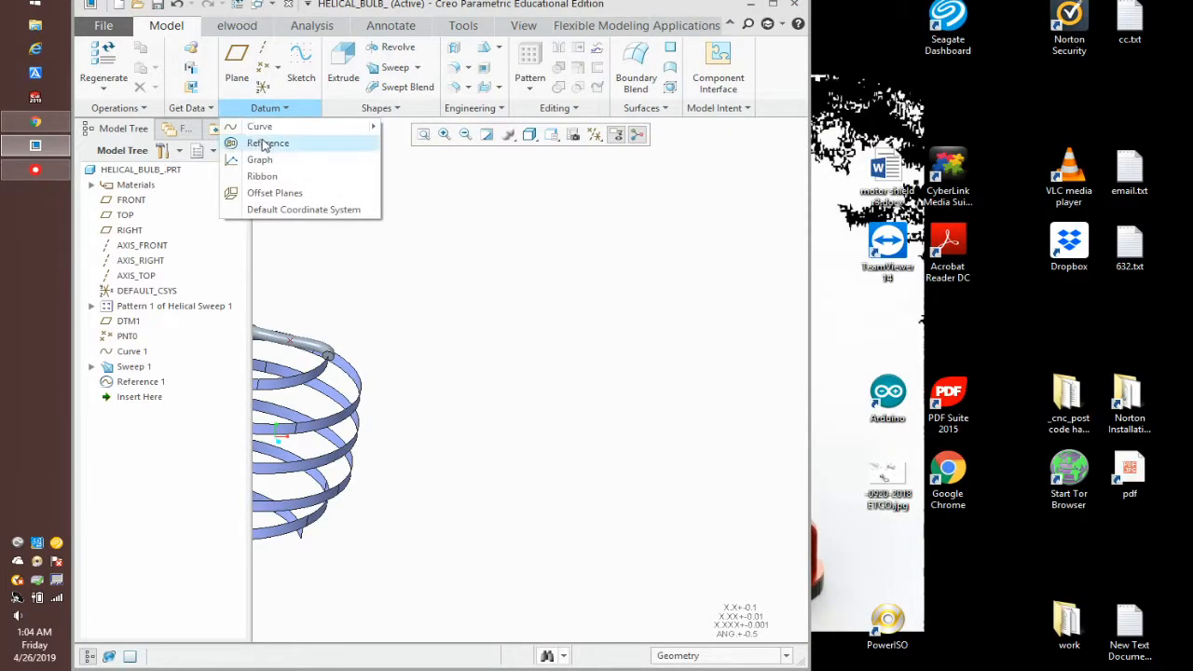
{"action": "left_click", "coordinate": [264, 142]}
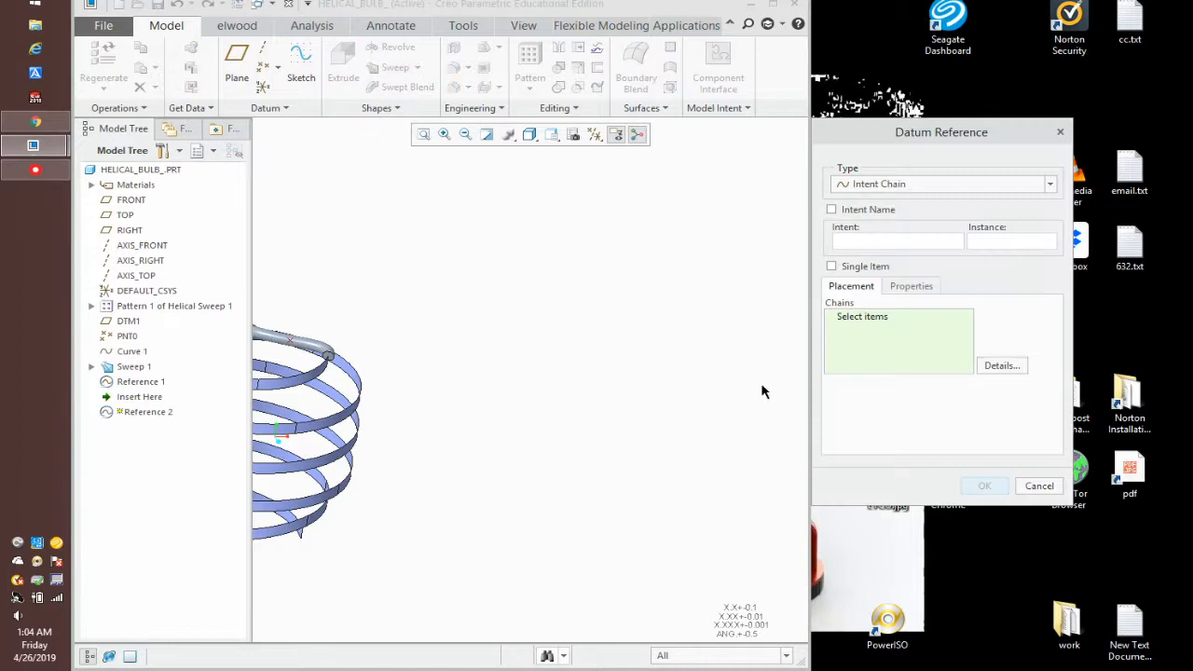
{"action": "left_click_drag", "start_coordinate": [809, 510], "coordinate": [1116, 500]}
{"action": "scroll", "coordinate": [594, 465], "scroll_direction": "up", "scroll_amount": 3}
{"action": "scroll", "coordinate": [475, 443], "scroll_direction": "down", "scroll_amount": 5}
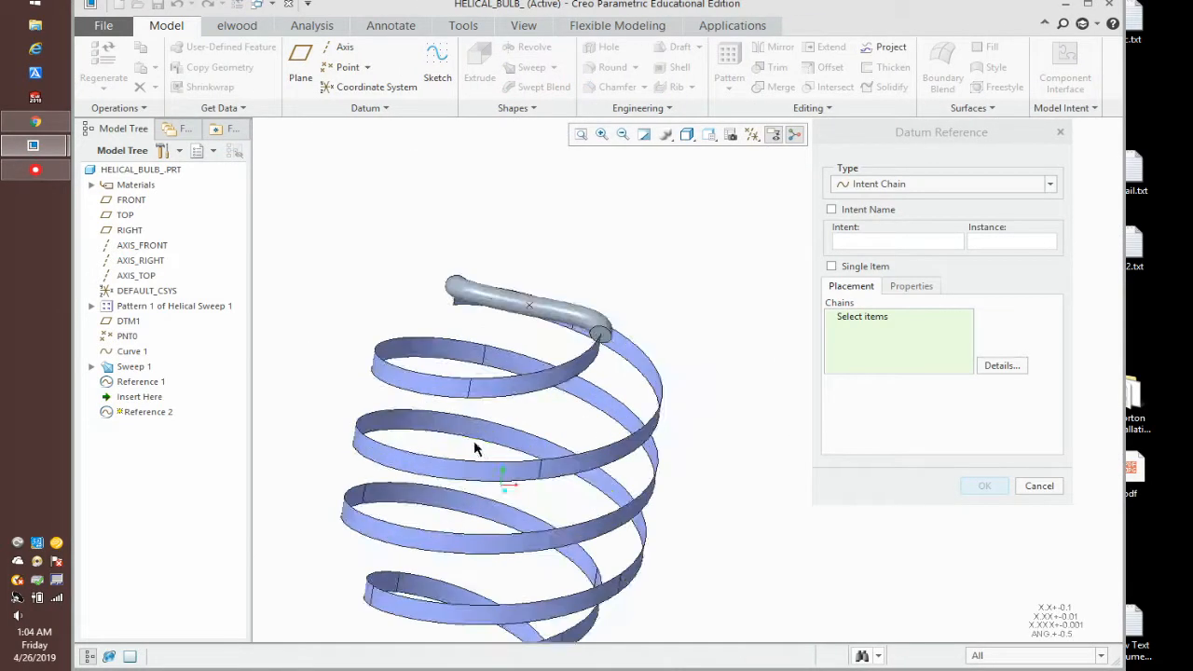
{"action": "mouse_move", "coordinate": [471, 432]}
{"action": "middle_mouse_down"}
{"action": "mouse_move", "coordinate": [476, 418]}
{"action": "mouse_move", "coordinate": [450, 434]}
{"action": "middle_mouse_up"}
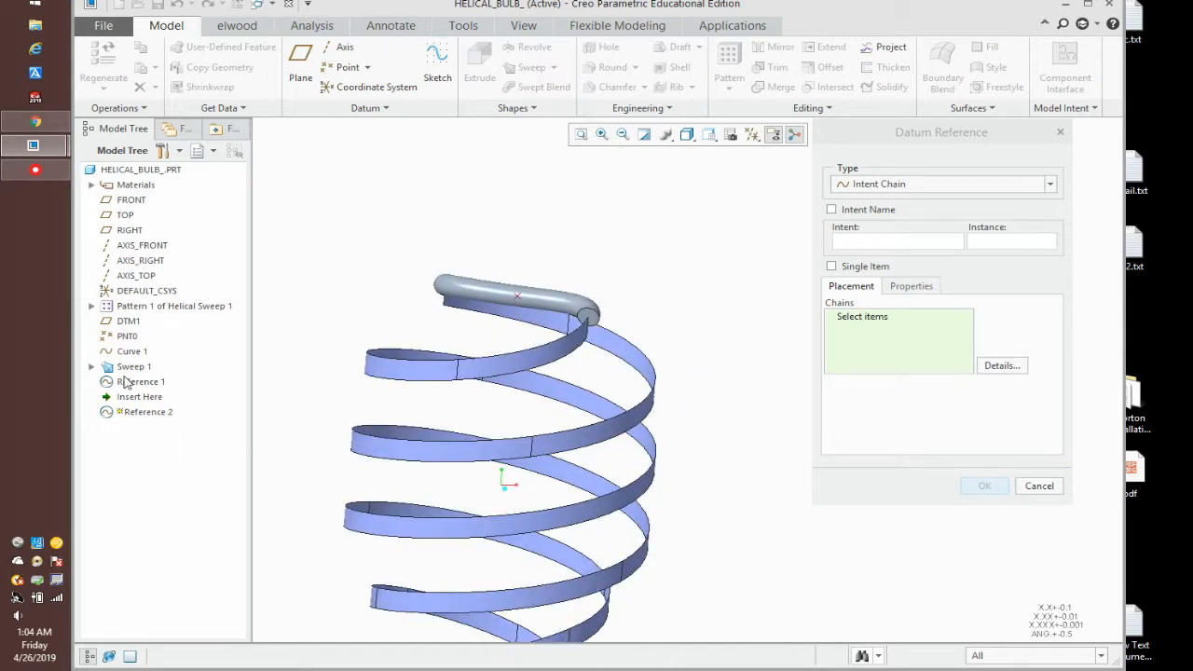
{"action": "middle_click_drag", "start_coordinate": [760, 431], "coordinate": [572, 440]}
{"action": "left_click", "coordinate": [557, 361]}
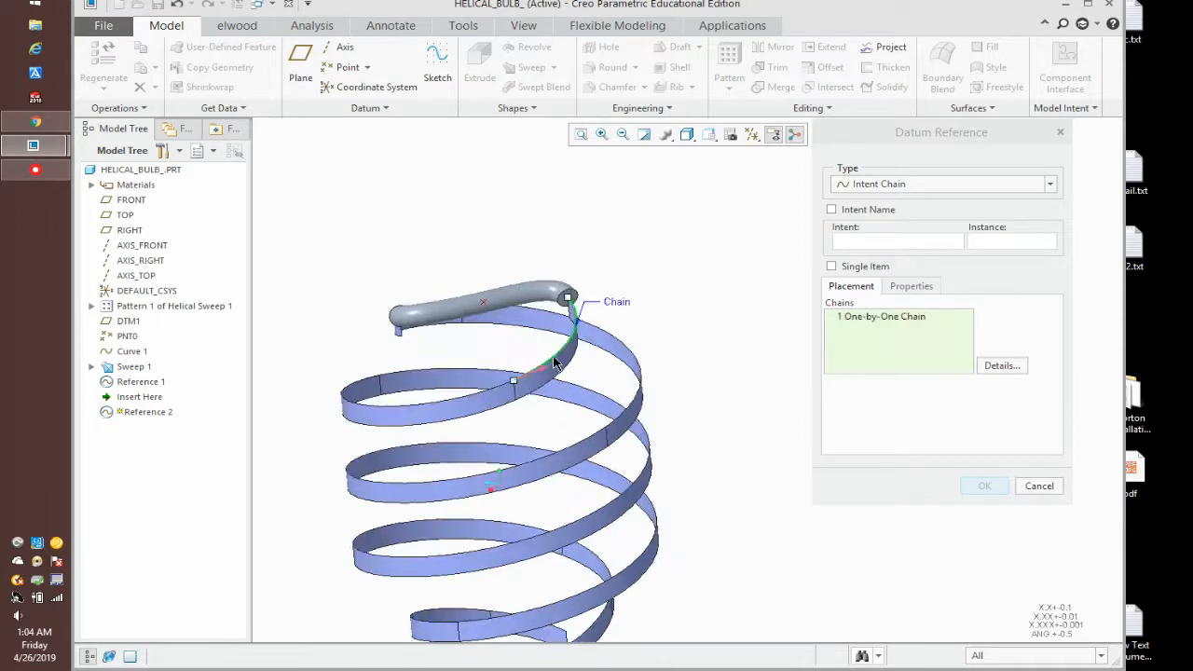
{"action": "left_click", "coordinate": [459, 374], "text": "ctrl"}
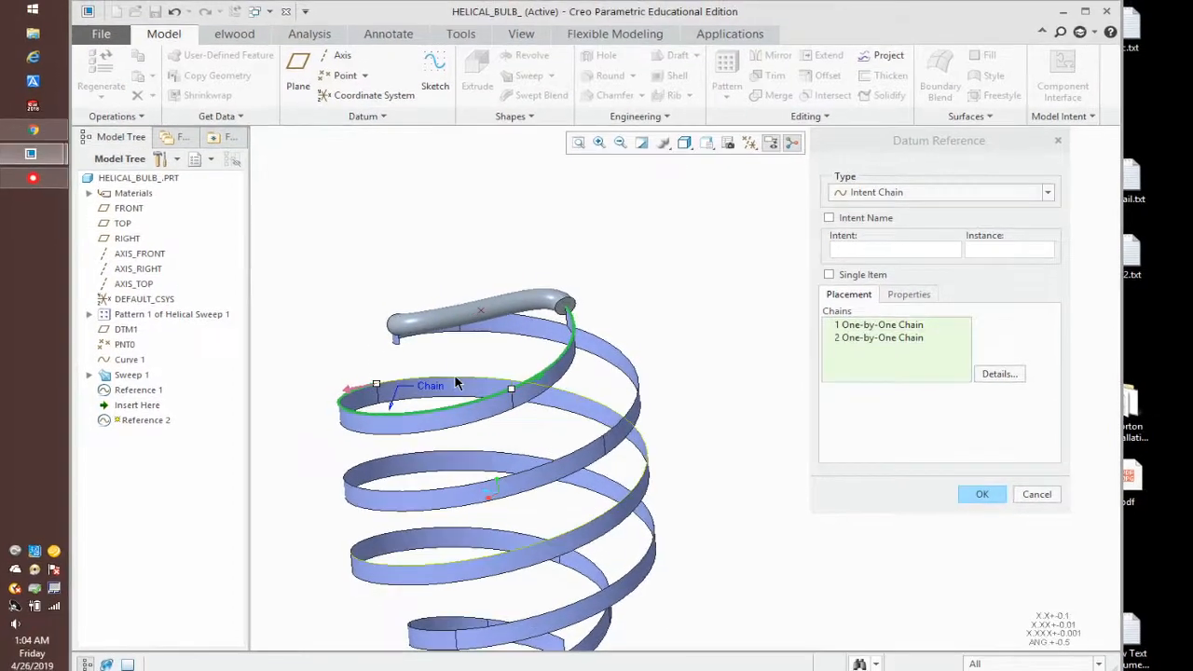
{"action": "left_click", "coordinate": [455, 377], "text": "ctrl"}
Step: Add the second ribbon's remaining top edges down to its lower end and accept the datum reference
{"action": "left_click", "coordinate": [440, 527], "text": "ctrl"}
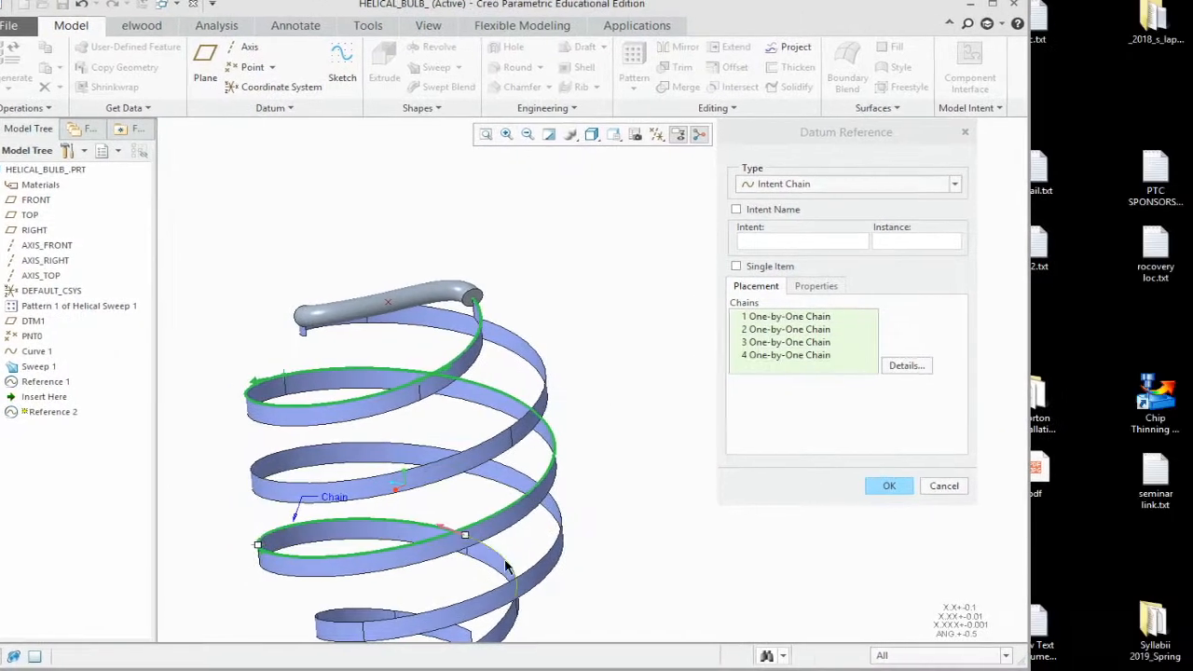
{"action": "left_click", "coordinate": [503, 562], "text": "ctrl"}
{"action": "scroll", "coordinate": [514, 529], "scroll_direction": "up", "scroll_amount": 2}
{"action": "scroll", "coordinate": [488, 601], "scroll_direction": "down", "scroll_amount": 3}
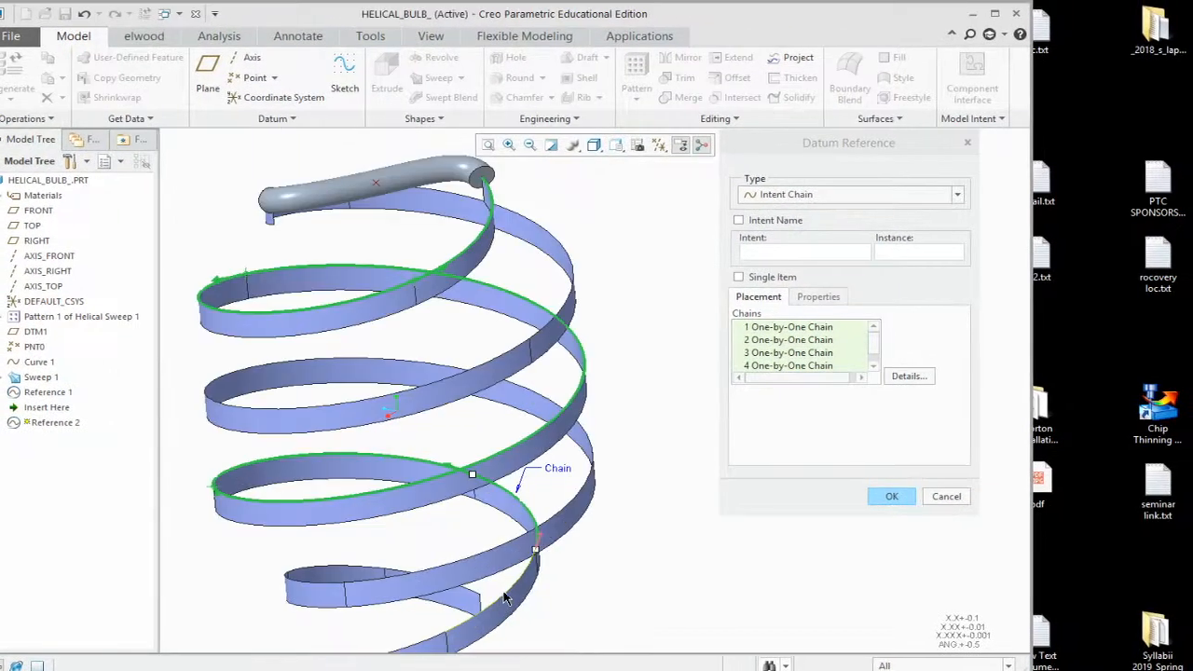
{"action": "left_click", "coordinate": [504, 597], "text": "ctrl"}
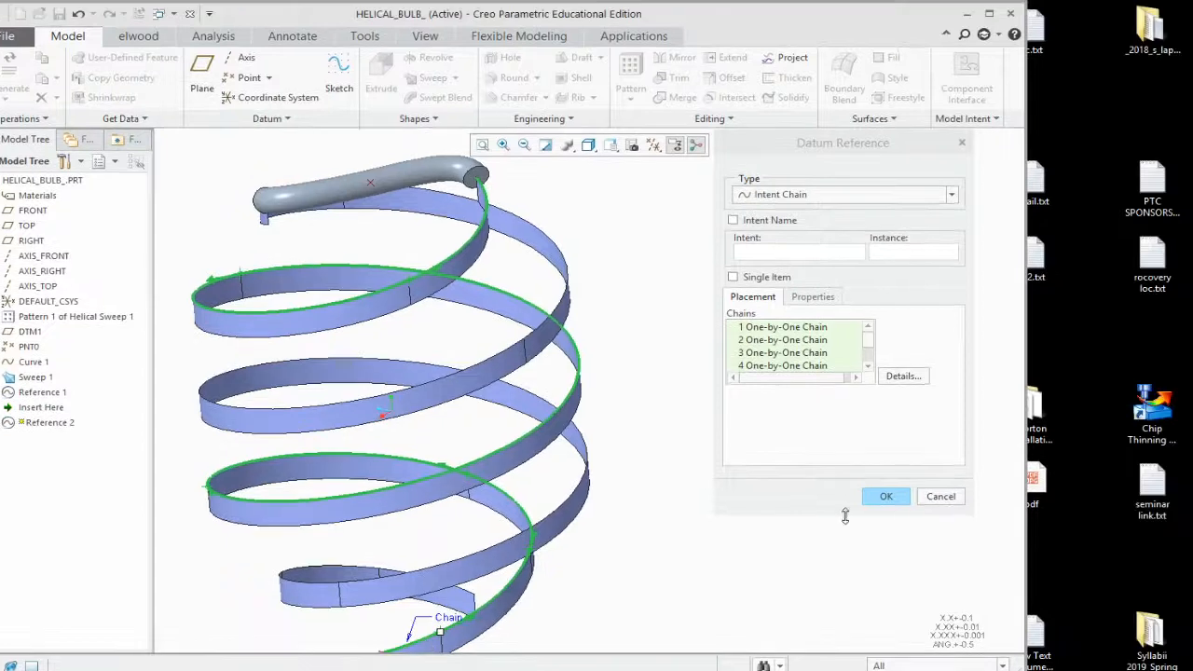
{"action": "left_click", "coordinate": [886, 497]}
{"action": "key", "text": "ctrl+d"}
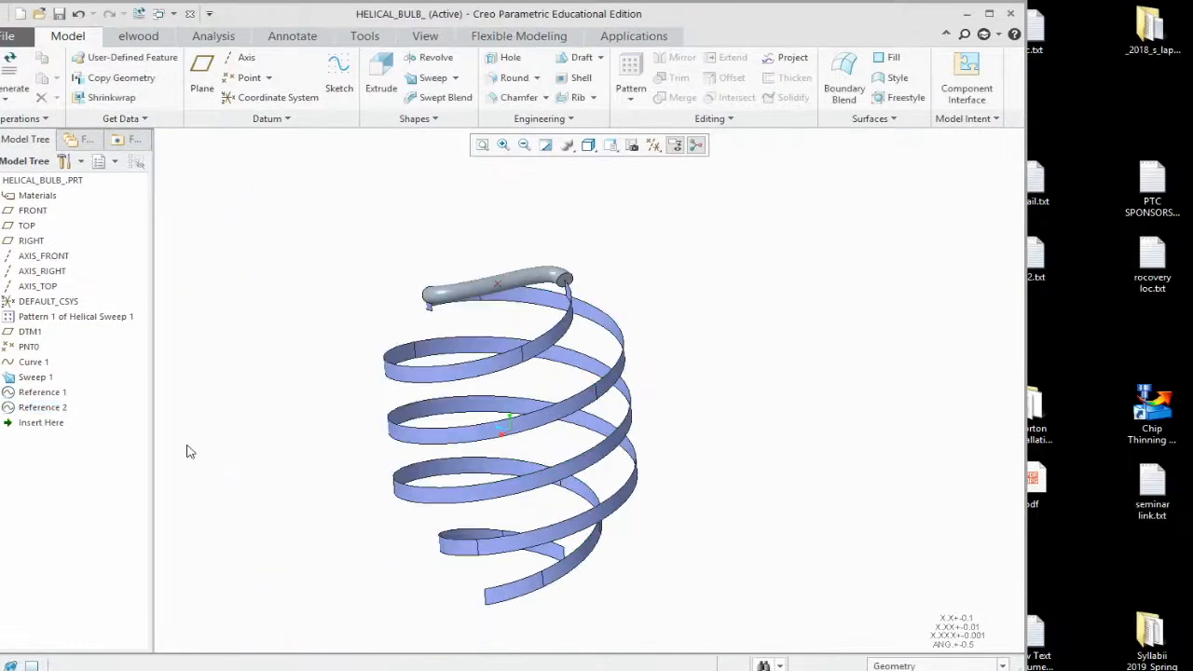
Step: Highlight each of the two datum references in the model to check which ribbon edges they follow
{"action": "left_click", "coordinate": [35, 392]}
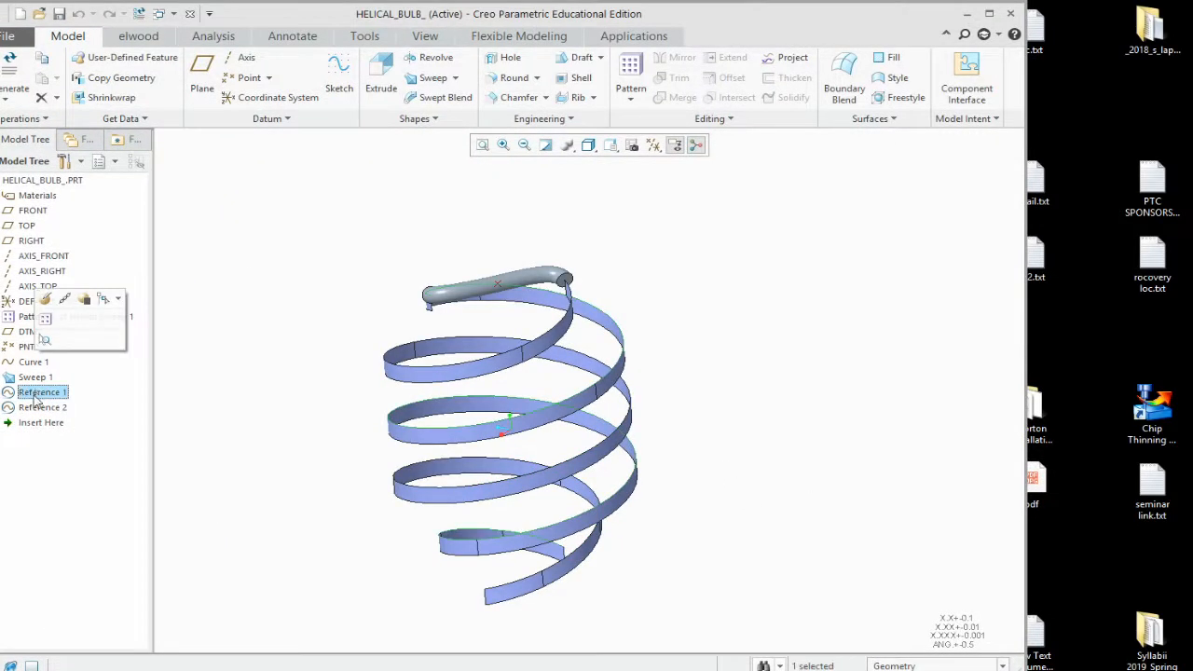
{"action": "left_click", "coordinate": [37, 410]}
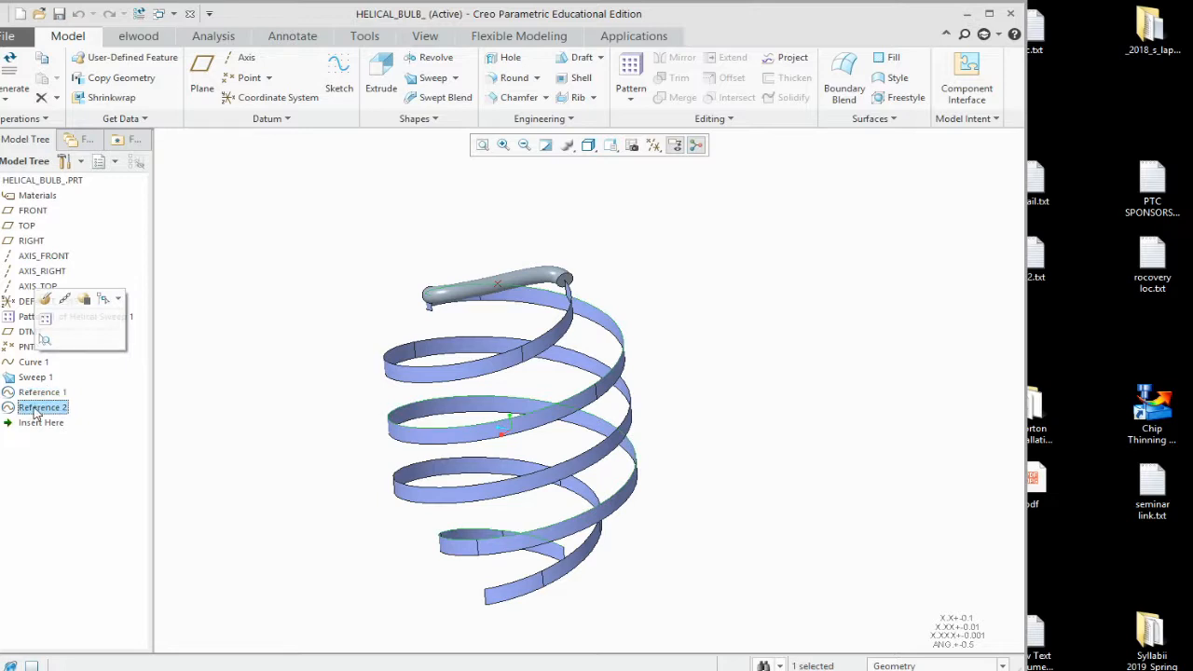
{"action": "left_click", "coordinate": [261, 506]}
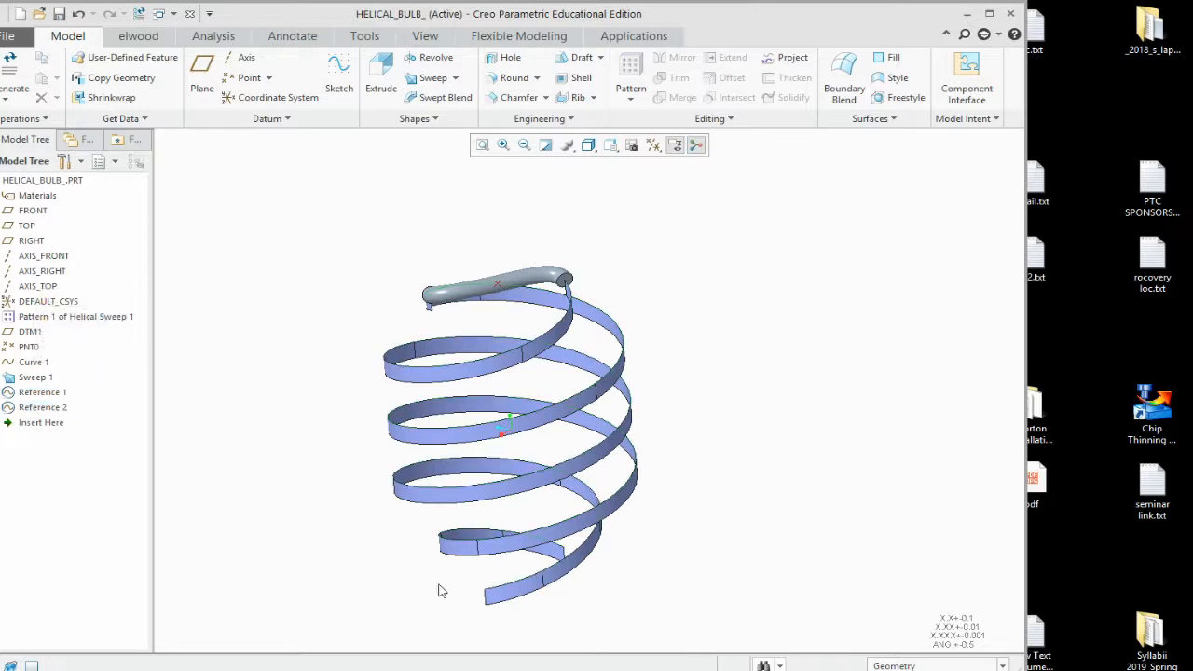
{"action": "scroll", "coordinate": [553, 494], "scroll_direction": "up", "scroll_amount": 3}
{"action": "scroll", "coordinate": [554, 494], "scroll_direction": "down", "scroll_amount": 3}
{"action": "mouse_move", "coordinate": [554, 494]}
{"action": "middle_mouse_down"}
{"action": "mouse_move", "coordinate": [503, 442]}
{"action": "mouse_move", "coordinate": [562, 451]}
{"action": "mouse_move", "coordinate": [589, 481]}
{"action": "middle_mouse_up"}
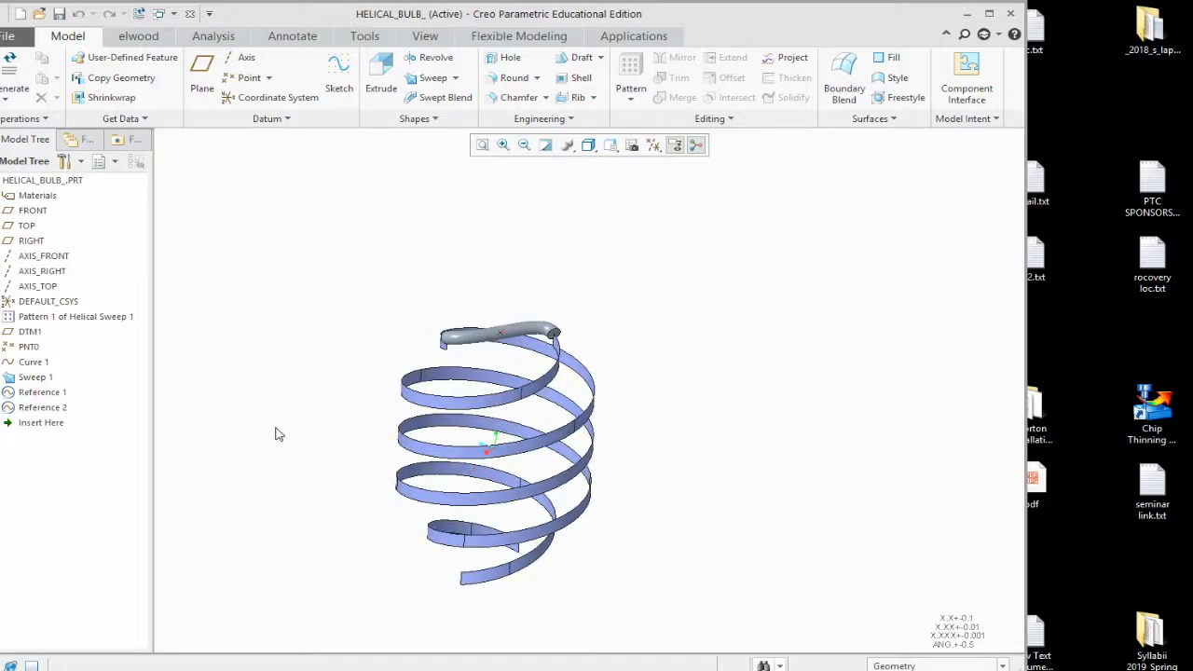
Step: Start a sweep using the first datum reference as trajectory, and inspect its start at the connecting tube's end face
{"action": "left_click", "coordinate": [39, 393]}
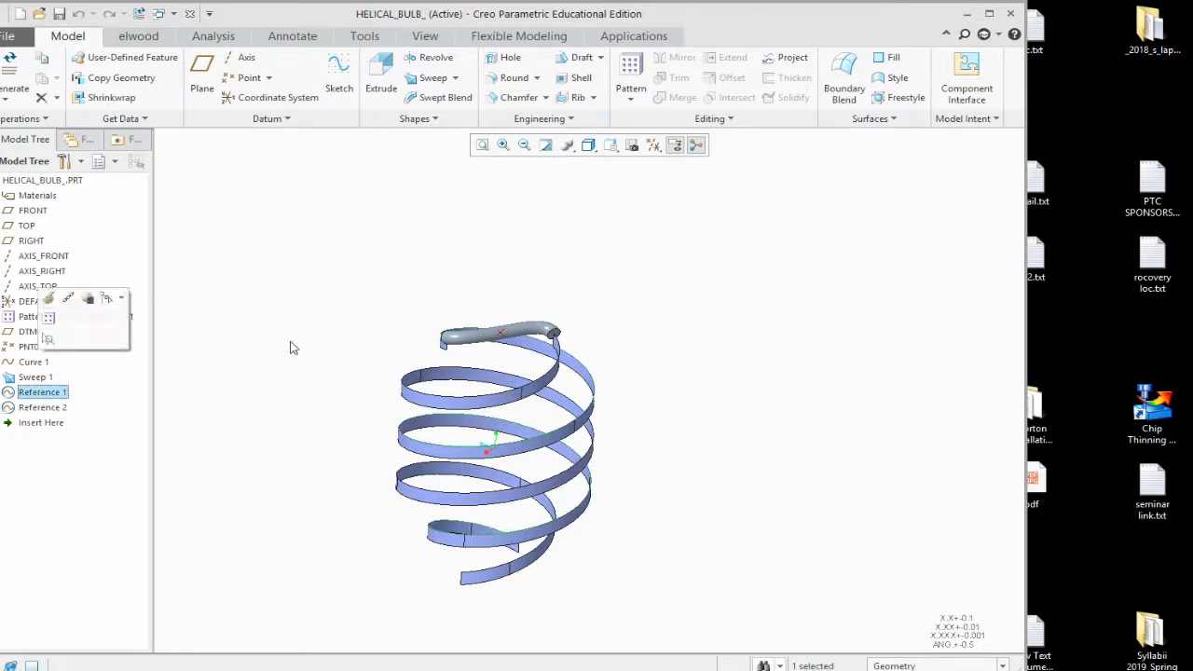
{"action": "left_click", "coordinate": [429, 79]}
{"action": "scroll", "coordinate": [507, 473], "scroll_direction": "up", "scroll_amount": 3}
{"action": "middle_click_drag", "start_coordinate": [488, 369], "coordinate": [295, 349]}
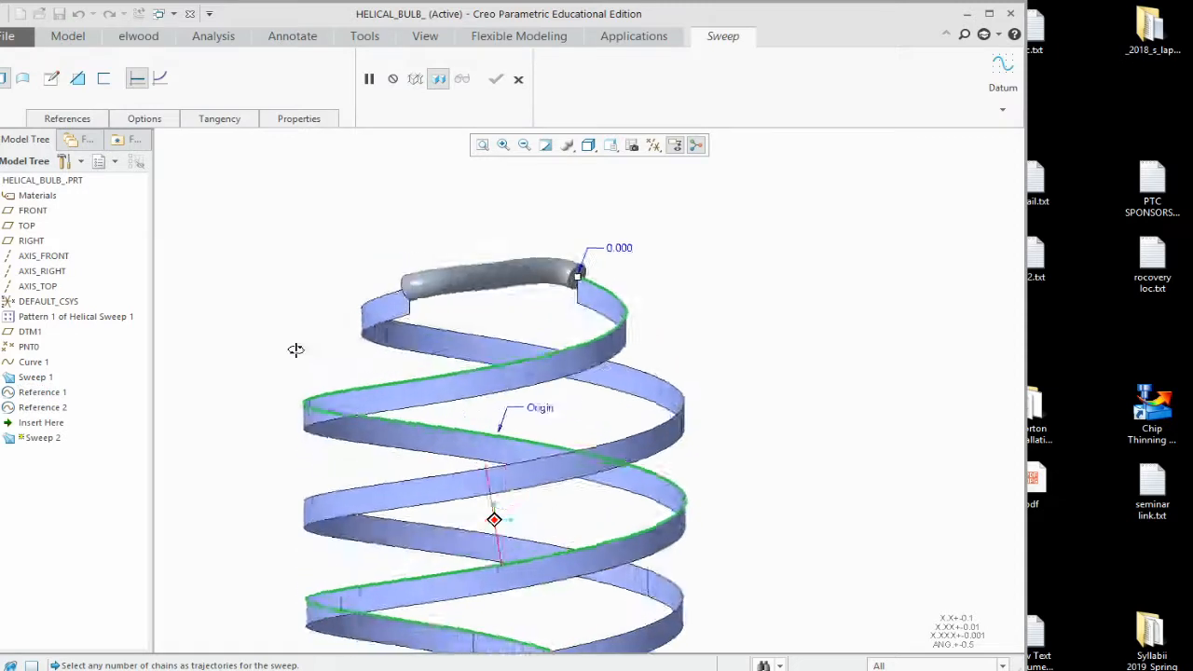
{"action": "scroll", "coordinate": [307, 356], "scroll_direction": "down", "scroll_amount": 3}
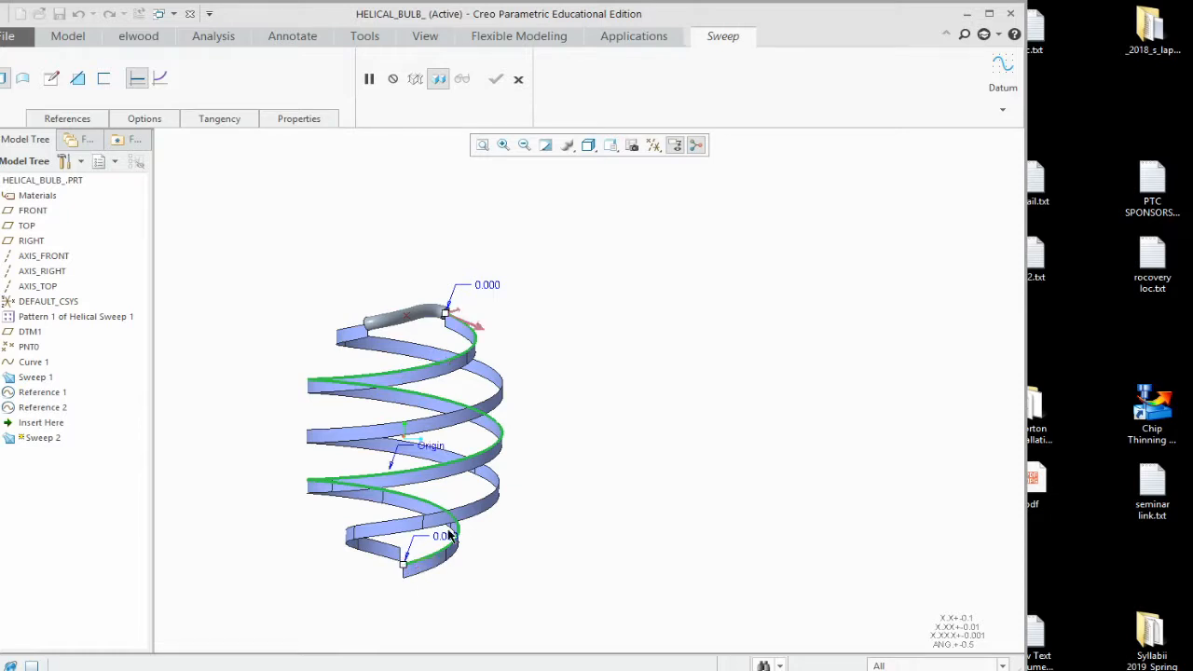
{"action": "scroll", "coordinate": [473, 331], "scroll_direction": "up", "scroll_amount": 5}
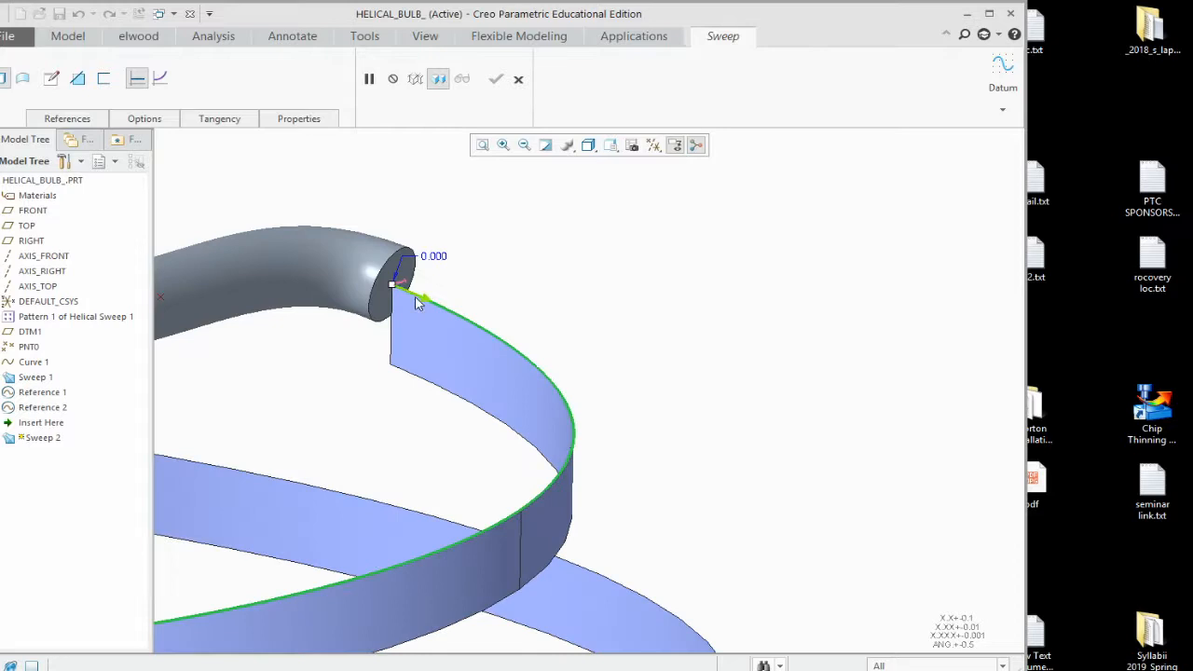
Step: Open the sweep's section sketch and project the circular end edge of the connecting tube into it
{"action": "left_click", "coordinate": [51, 79]}
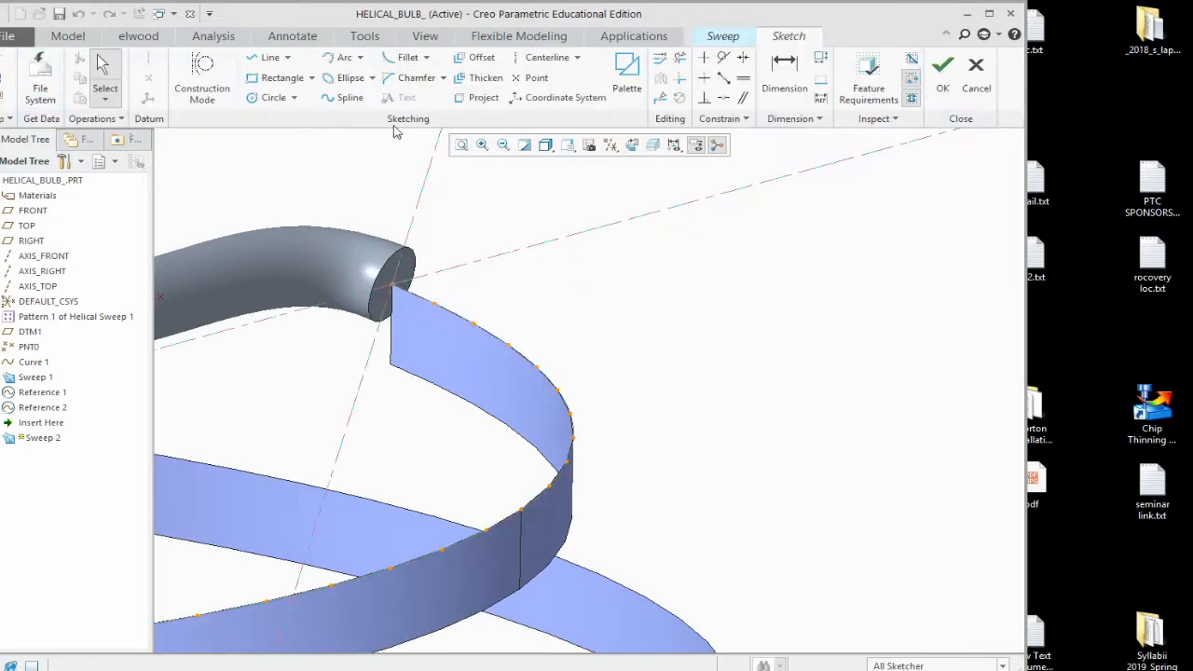
{"action": "left_click", "coordinate": [476, 99]}
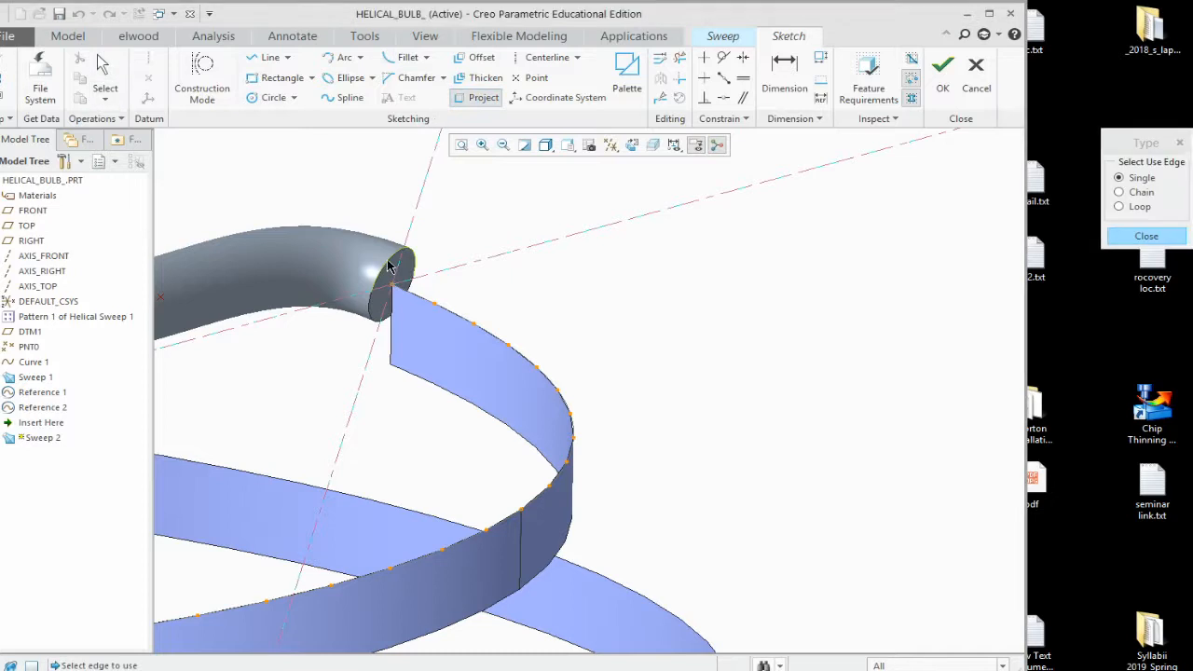
{"action": "left_click", "coordinate": [372, 315]}
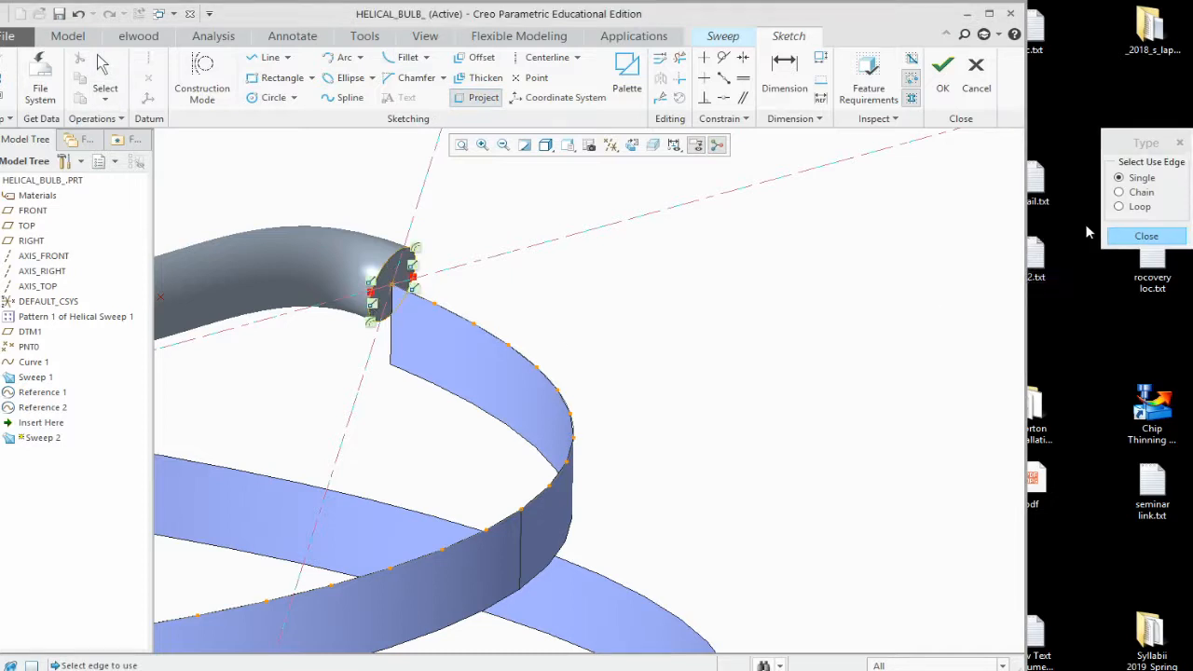
Step: Accept the projected circular section and complete the sweep along the first helical ribbon's top edge
{"action": "left_click", "coordinate": [1118, 237]}
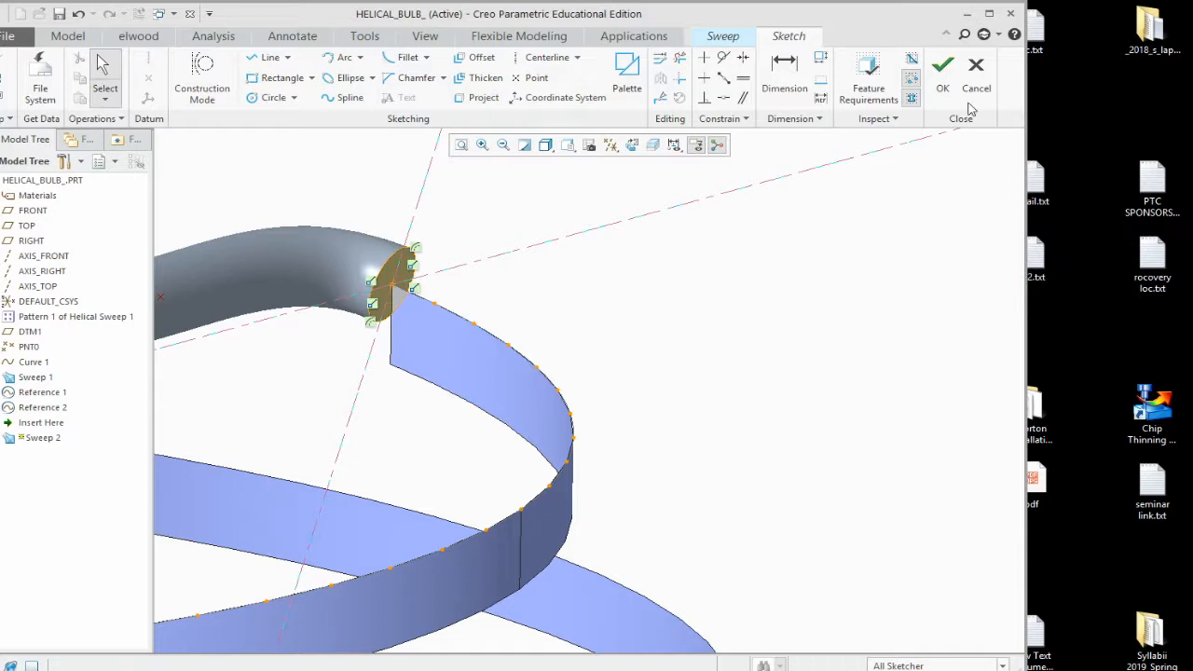
{"action": "left_click", "coordinate": [944, 82]}
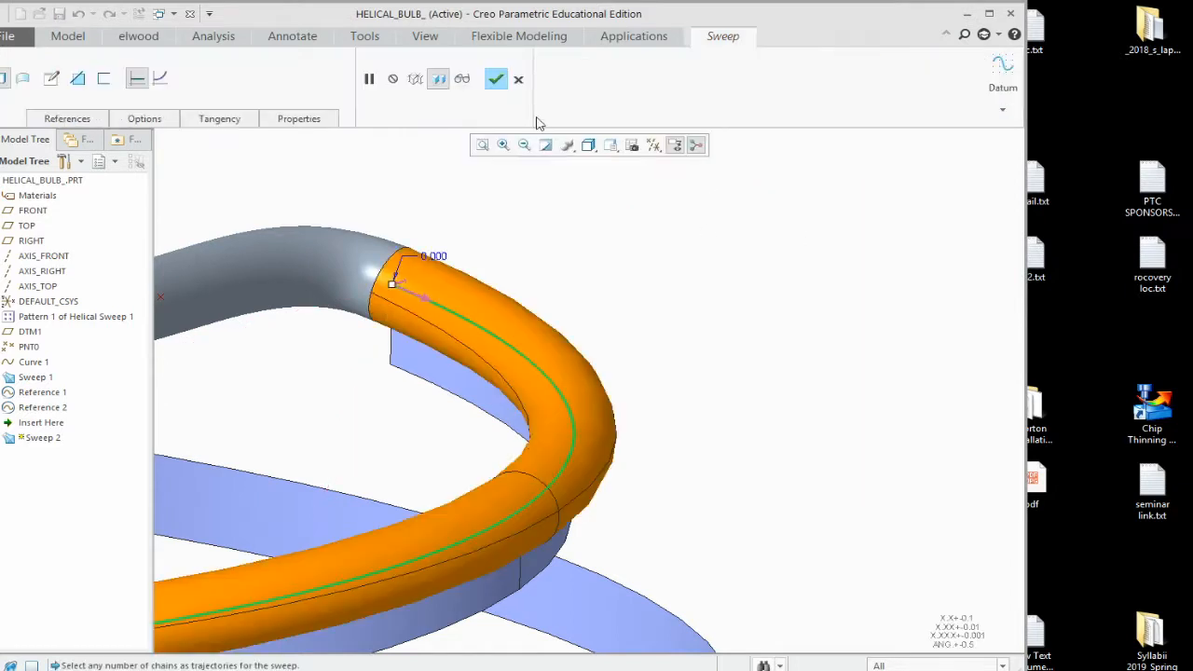
{"action": "left_click", "coordinate": [496, 80]}
{"action": "scroll", "coordinate": [700, 261], "scroll_direction": "up", "scroll_amount": 5}
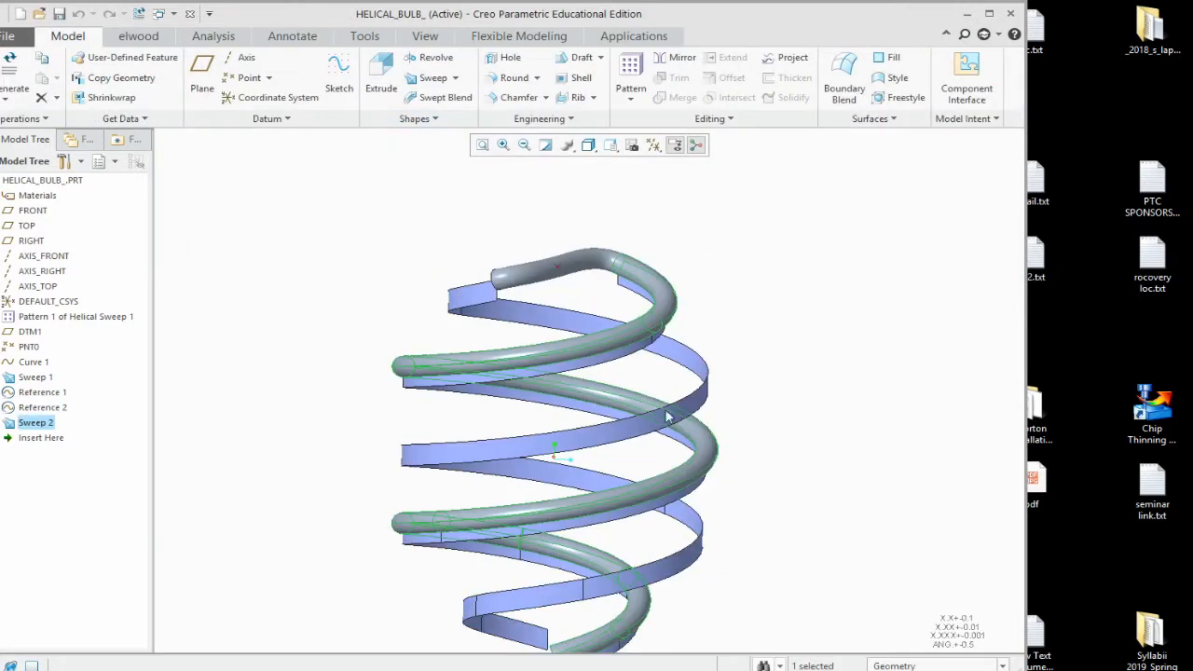
Step: Start another sweep with the second datum reference as trajectory and move its start point to the connecting tube's open end
{"action": "middle_click_drag", "start_coordinate": [629, 439], "coordinate": [763, 383]}
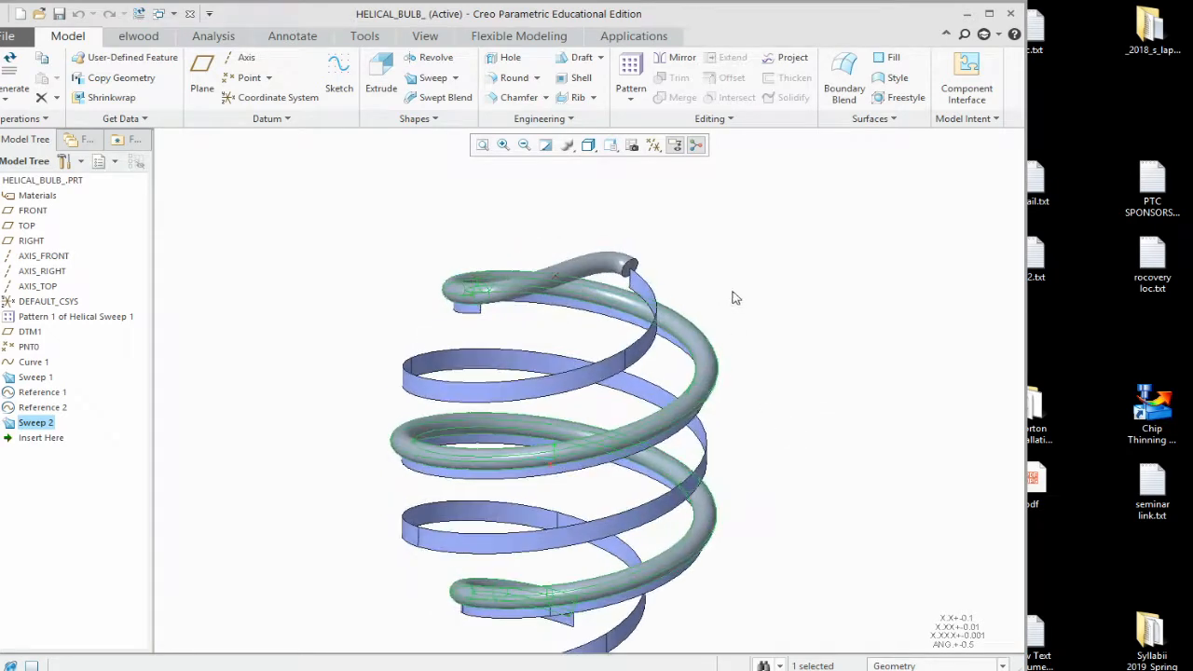
{"action": "scroll", "coordinate": [737, 296], "scroll_direction": "down", "scroll_amount": 4}
{"action": "left_click", "coordinate": [433, 77]}
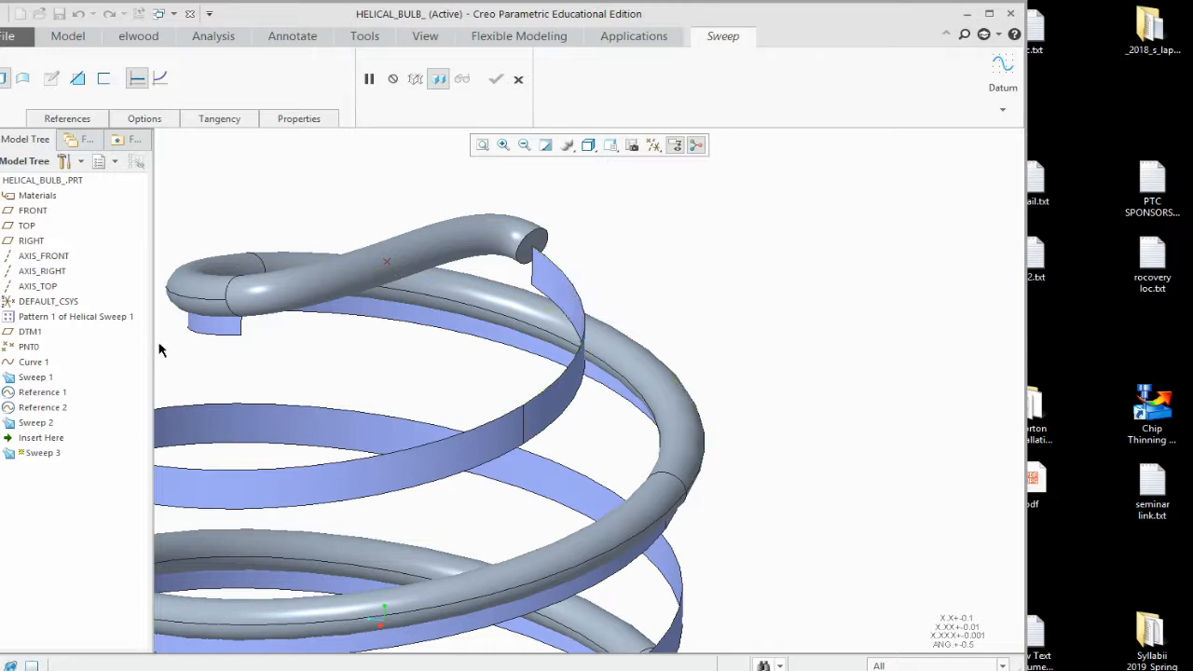
{"action": "left_click", "coordinate": [27, 409]}
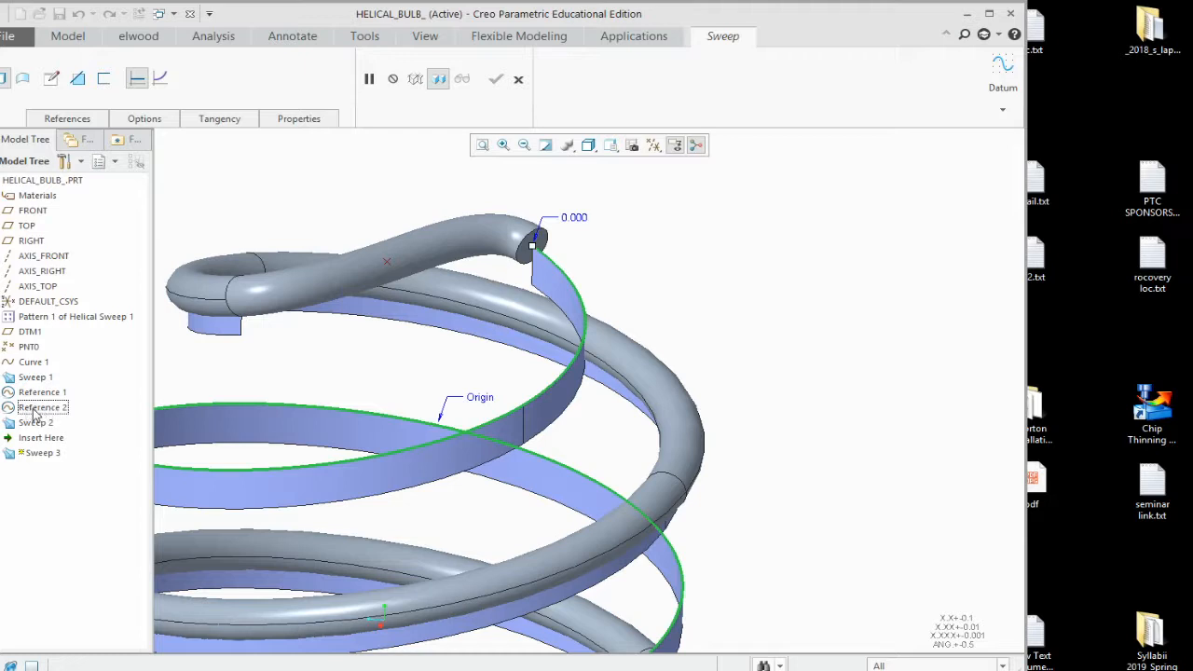
{"action": "scroll", "coordinate": [581, 421], "scroll_direction": "up", "scroll_amount": 5}
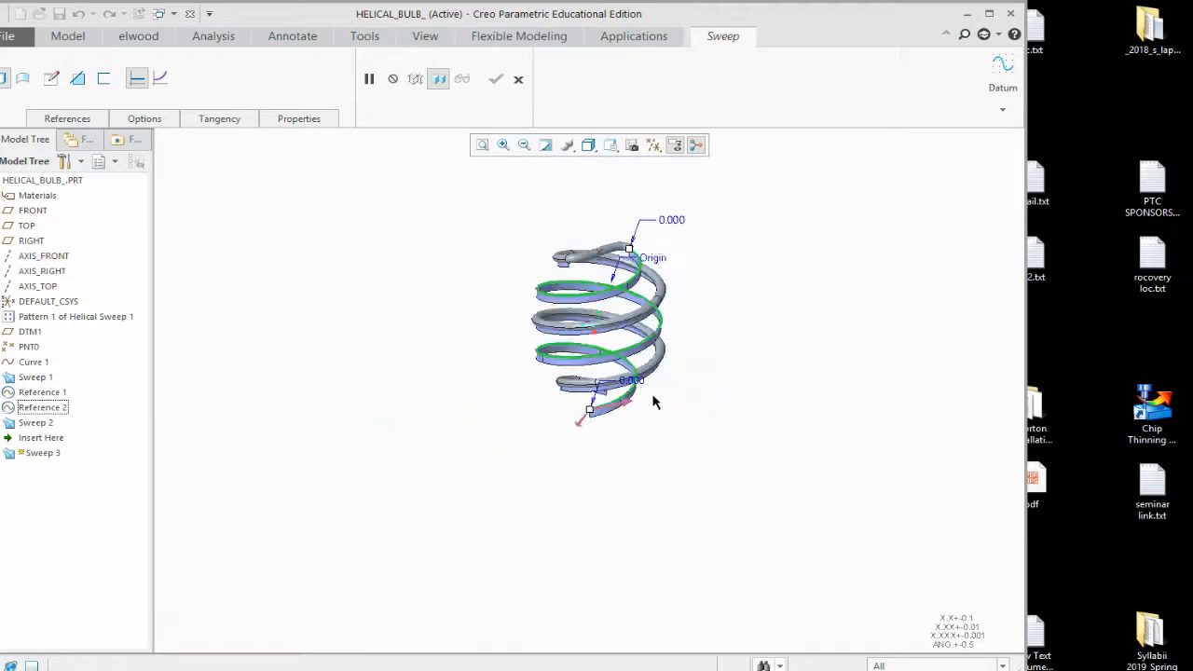
{"action": "scroll", "coordinate": [548, 444], "scroll_direction": "down", "scroll_amount": 4}
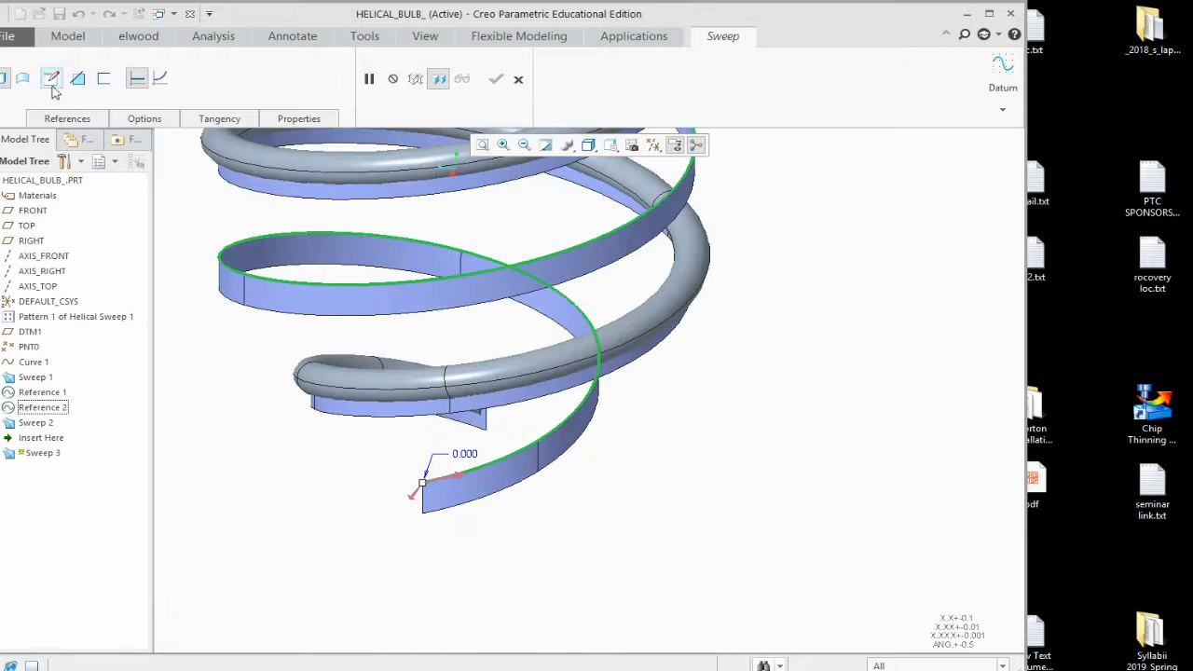
{"action": "left_click", "coordinate": [446, 481]}
{"action": "scroll", "coordinate": [508, 529], "scroll_direction": "up", "scroll_amount": 5}
{"action": "scroll", "coordinate": [537, 315], "scroll_direction": "down", "scroll_amount": 9}
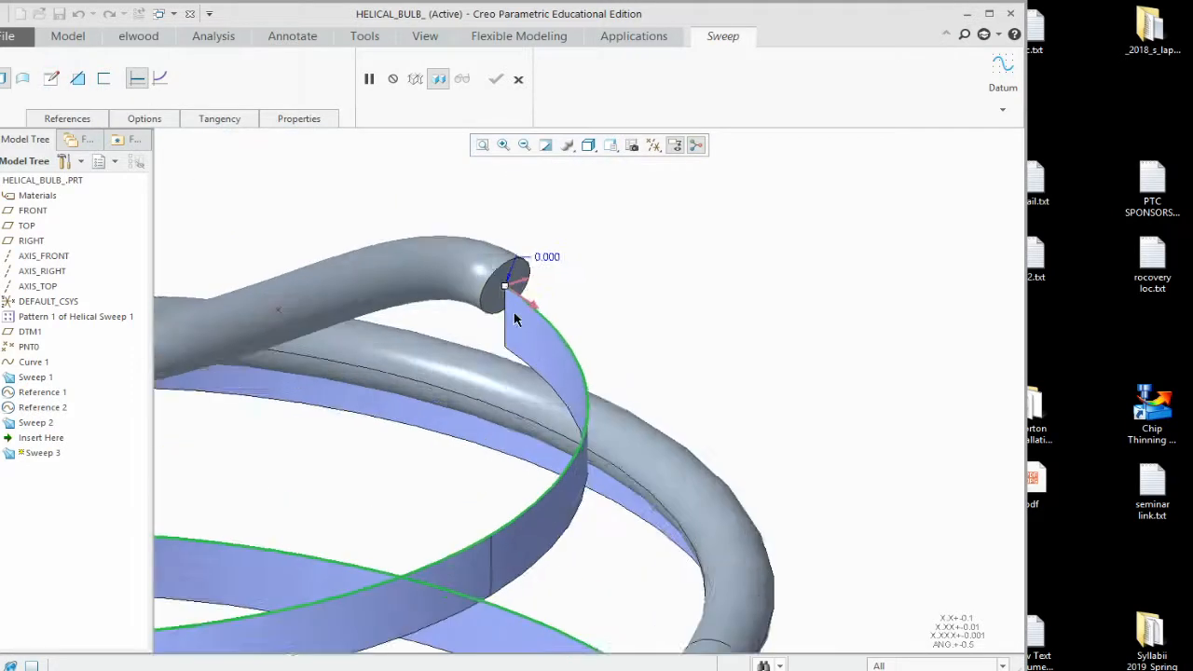
Step: Project the connecting tube's circular end edge as the section and complete the sweep along the second ribbon
{"action": "left_click", "coordinate": [51, 80]}
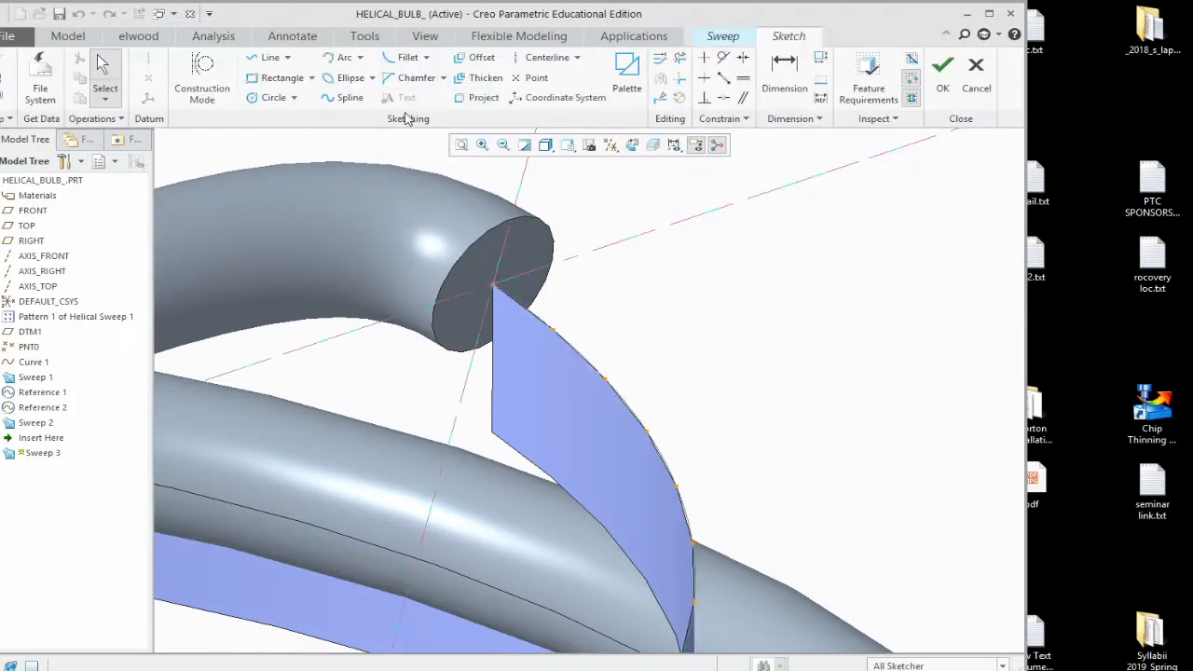
{"action": "left_click", "coordinate": [464, 104]}
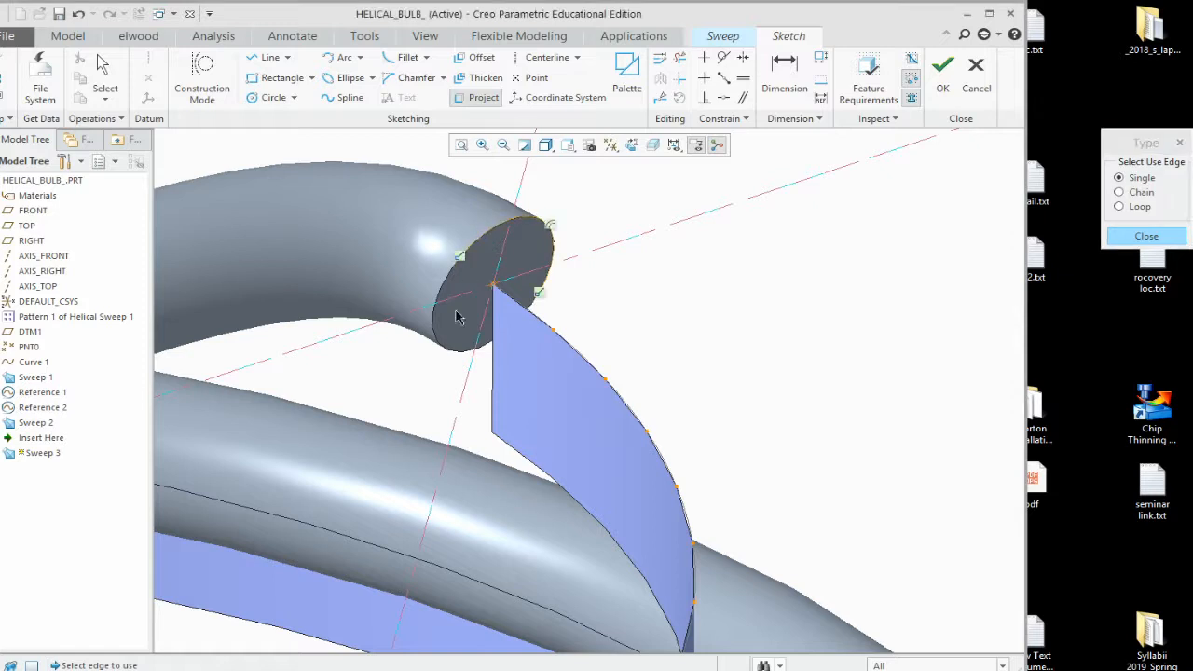
{"action": "left_click", "coordinate": [449, 350]}
{"action": "left_click", "coordinate": [942, 67]}
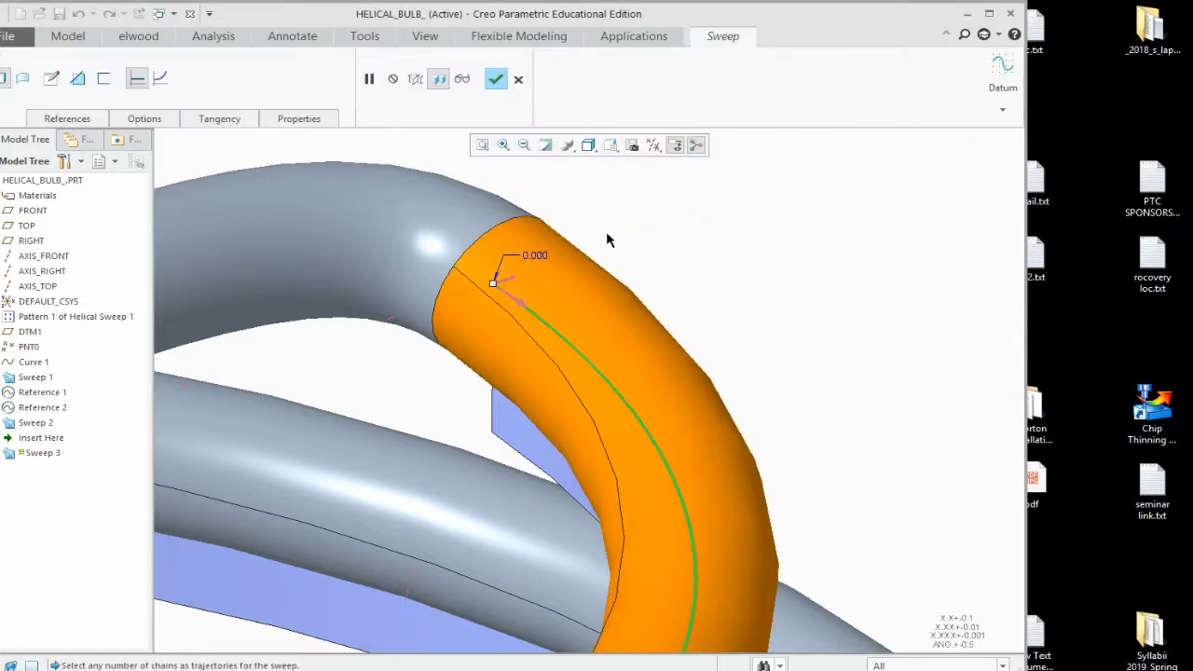
{"action": "left_click", "coordinate": [495, 78]}
{"action": "scroll", "coordinate": [522, 244], "scroll_direction": "down", "scroll_amount": 3}
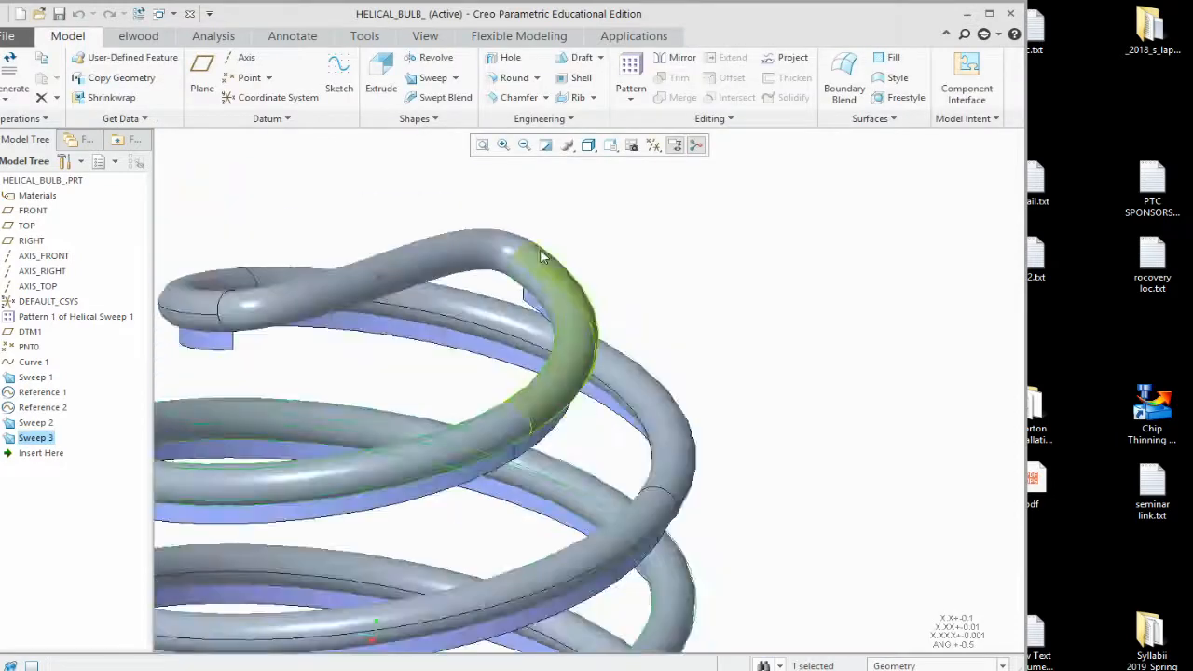
{"action": "scroll", "coordinate": [540, 249], "scroll_direction": "down", "scroll_amount": 3}
{"action": "scroll", "coordinate": [407, 409], "scroll_direction": "up", "scroll_amount": 3}
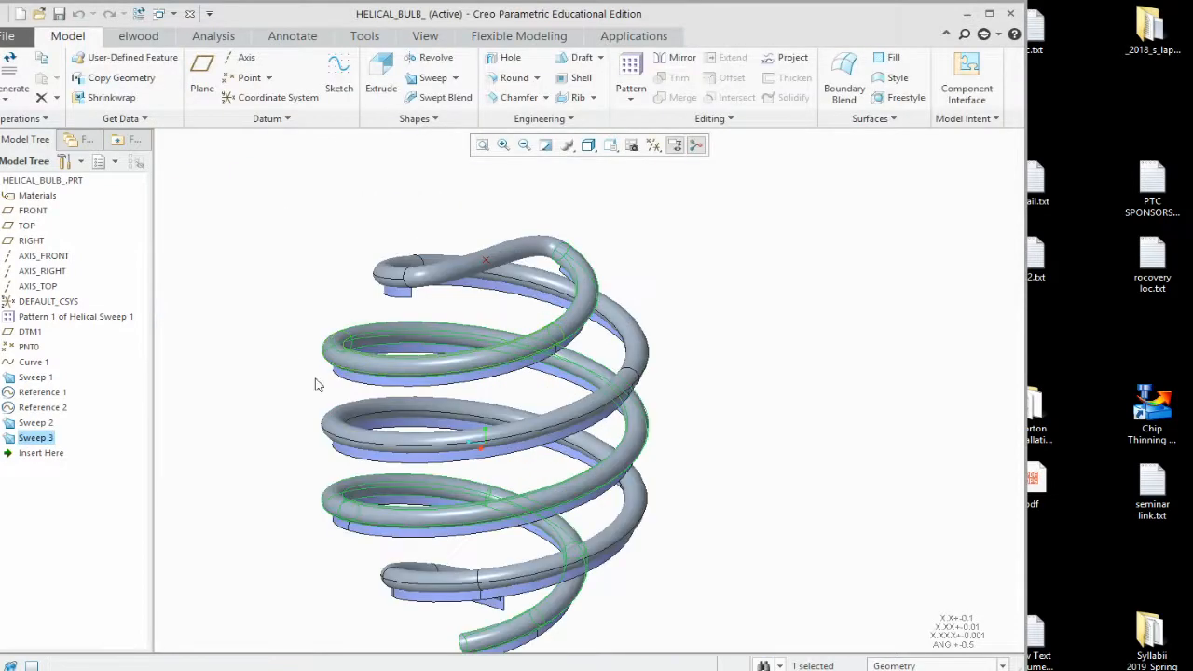
Step: Hide the helical sweep pattern so that only the swept tubes are displayed, and inspect the coil from several sides
{"action": "left_click", "coordinate": [271, 343]}
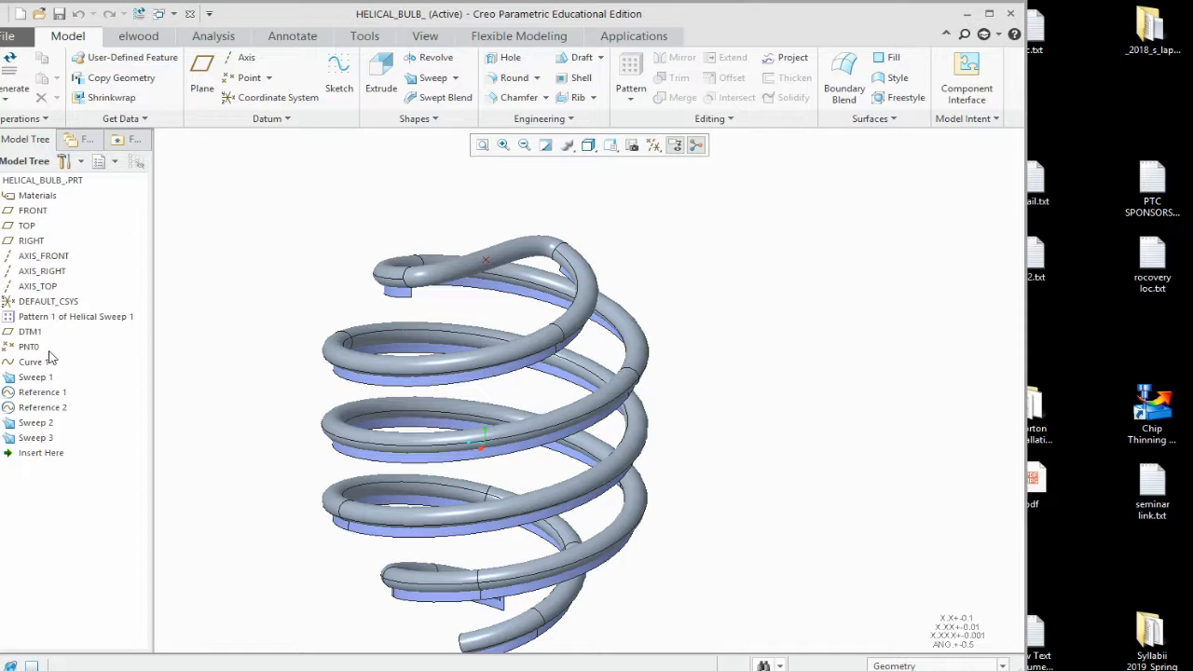
{"action": "left_click", "coordinate": [45, 317]}
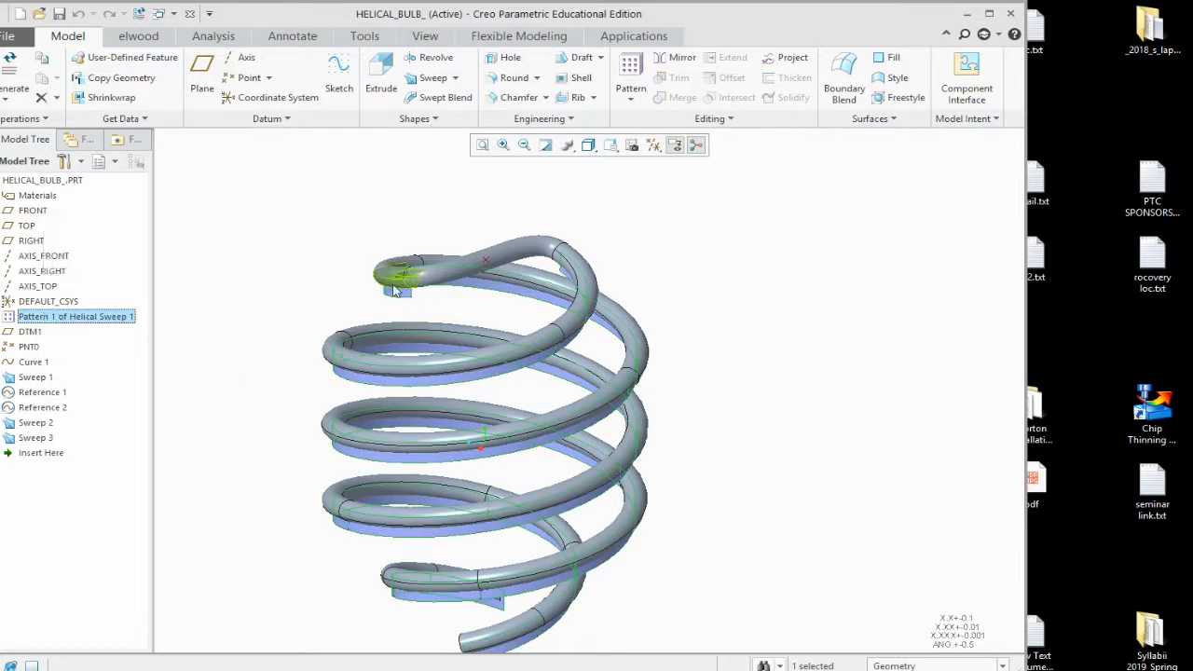
{"action": "right_click", "coordinate": [51, 318]}
{"action": "left_click", "coordinate": [75, 282]}
{"action": "mouse_move", "coordinate": [276, 452]}
{"action": "middle_mouse_down"}
{"action": "mouse_move", "coordinate": [221, 422]}
{"action": "mouse_move", "coordinate": [162, 418]}
{"action": "mouse_move", "coordinate": [335, 532]}
{"action": "mouse_move", "coordinate": [309, 458]}
{"action": "mouse_move", "coordinate": [196, 435]}
{"action": "mouse_move", "coordinate": [179, 531]}
{"action": "mouse_move", "coordinate": [211, 419]}
{"action": "mouse_move", "coordinate": [253, 378]}
{"action": "mouse_move", "coordinate": [251, 460]}
{"action": "mouse_move", "coordinate": [320, 460]}
{"action": "middle_mouse_up"}
{"action": "scroll", "coordinate": [319, 459], "scroll_direction": "up", "scroll_amount": 3}
{"action": "scroll", "coordinate": [244, 461], "scroll_direction": "down", "scroll_amount": 4}
{"action": "scroll", "coordinate": [251, 482], "scroll_direction": "up", "scroll_amount": 3}
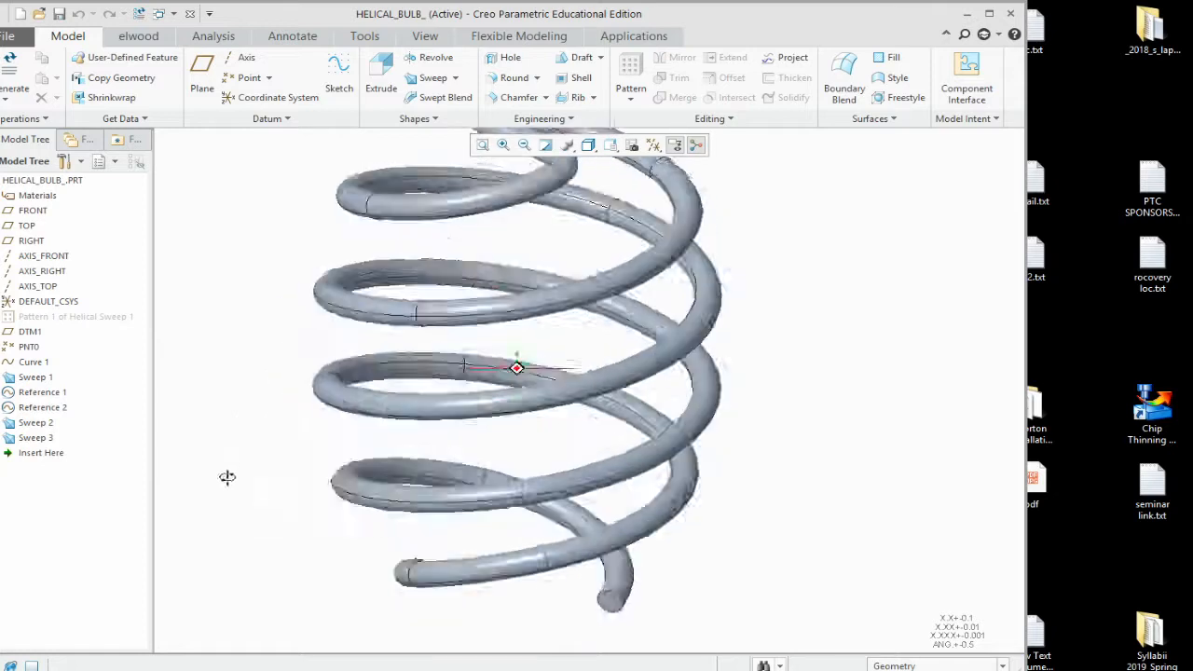
{"action": "scroll", "coordinate": [198, 475], "scroll_direction": "down", "scroll_amount": 2}
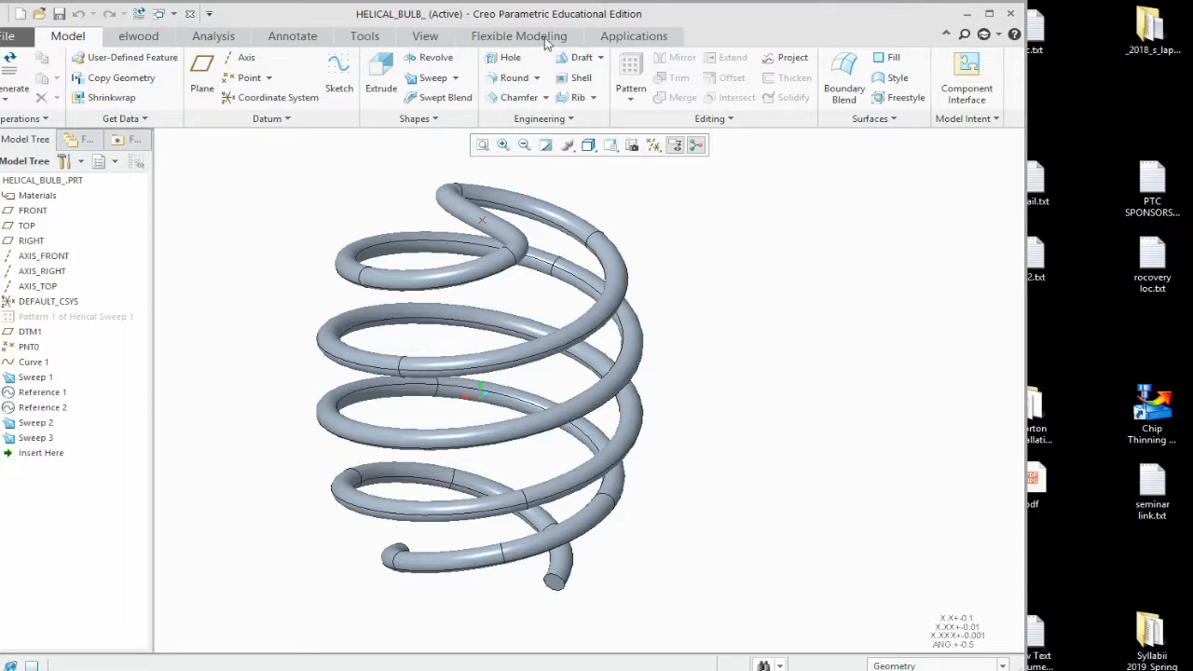
Step: Open Render Studio and load the Plastics-Clear.dmt library from the Plastics folder of the appearance libraries
{"action": "left_click", "coordinate": [632, 37]}
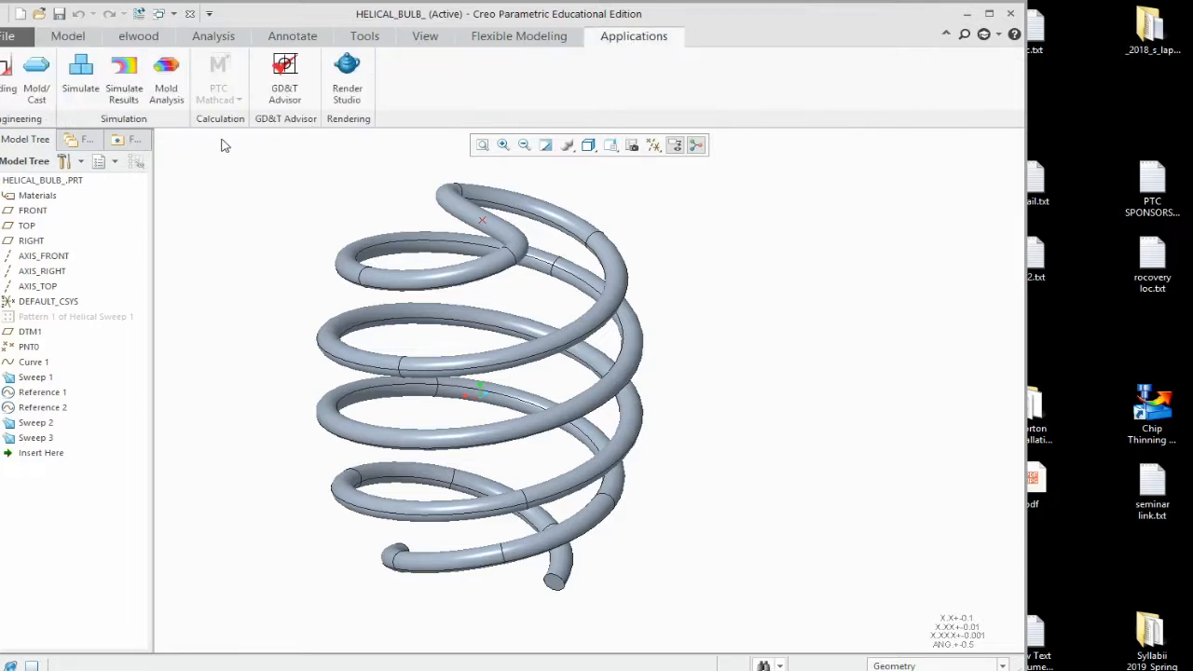
{"action": "left_click", "coordinate": [348, 80]}
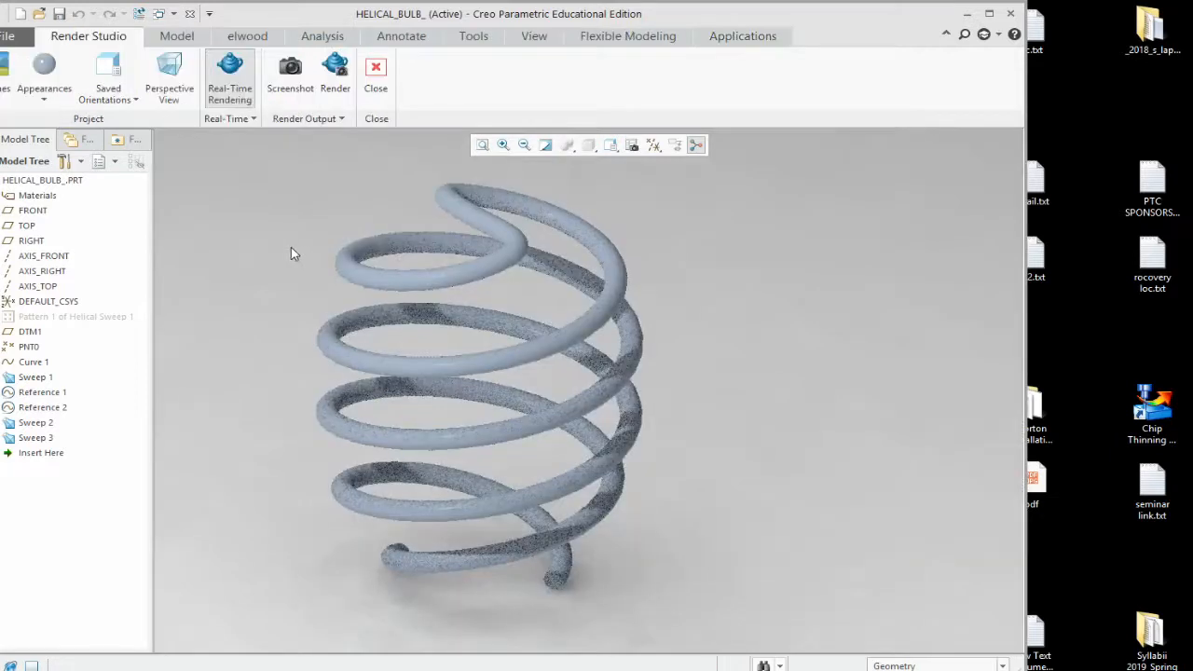
{"action": "left_click", "coordinate": [47, 97]}
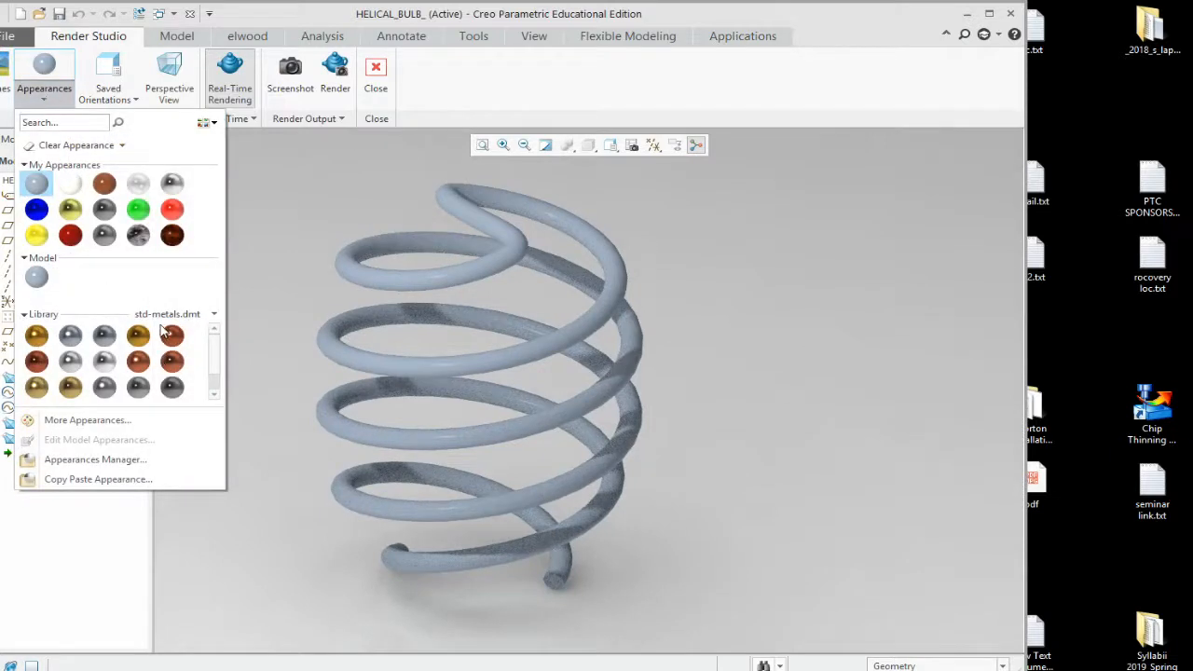
{"action": "left_click", "coordinate": [161, 318]}
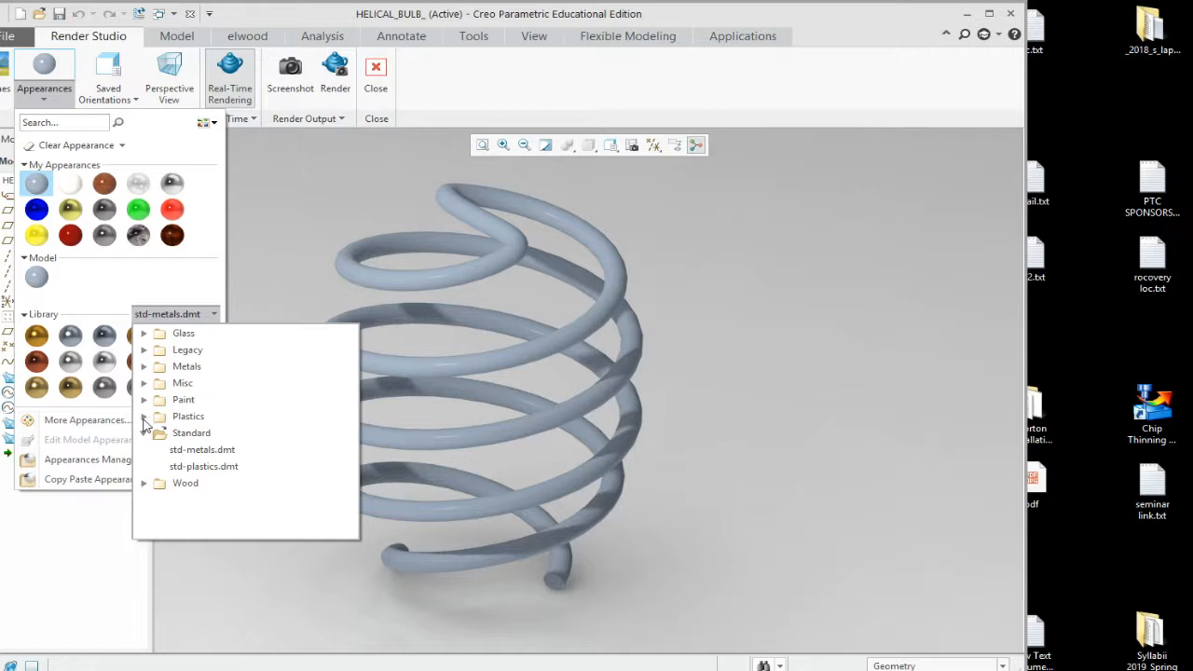
{"action": "left_click", "coordinate": [143, 416]}
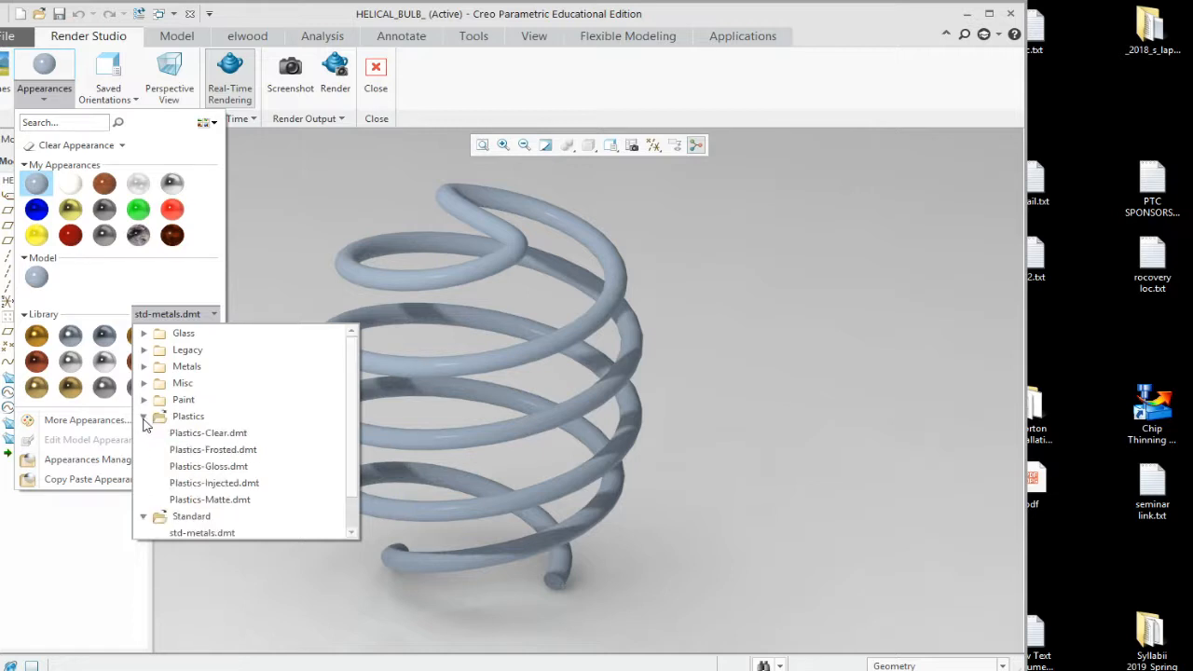
{"action": "left_click", "coordinate": [205, 434]}
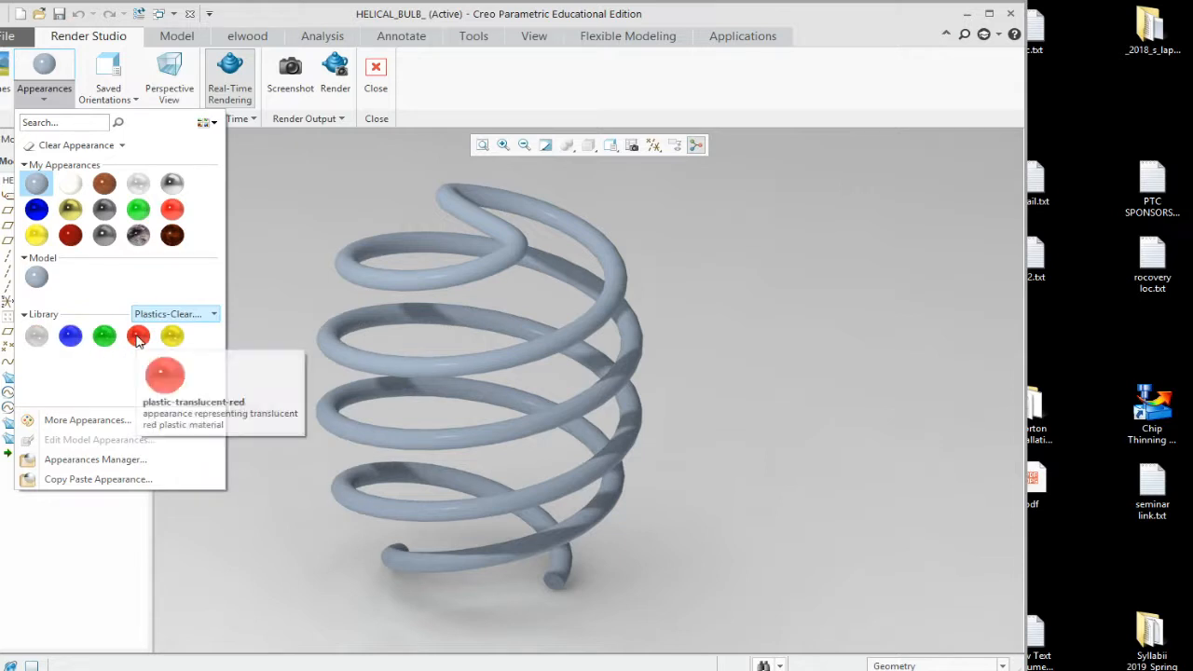
Step: Apply the plastic-translucent-red appearance to the whole HELICAL_BULB_ part
{"action": "left_click", "coordinate": [137, 337]}
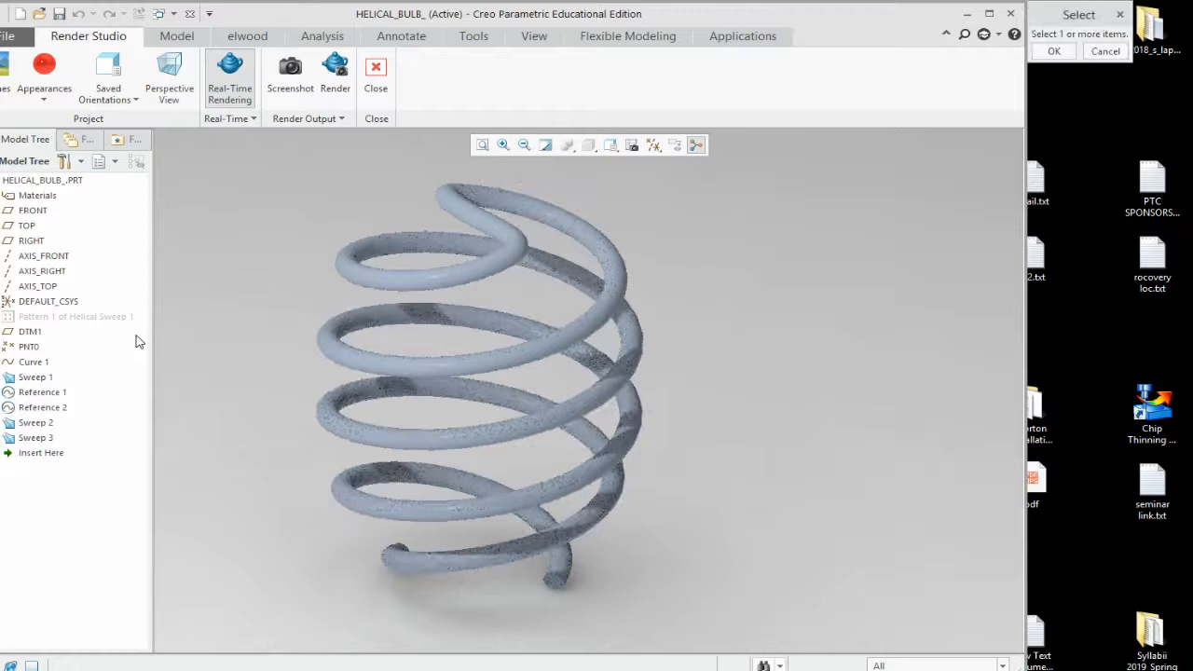
{"action": "left_click", "coordinate": [32, 181]}
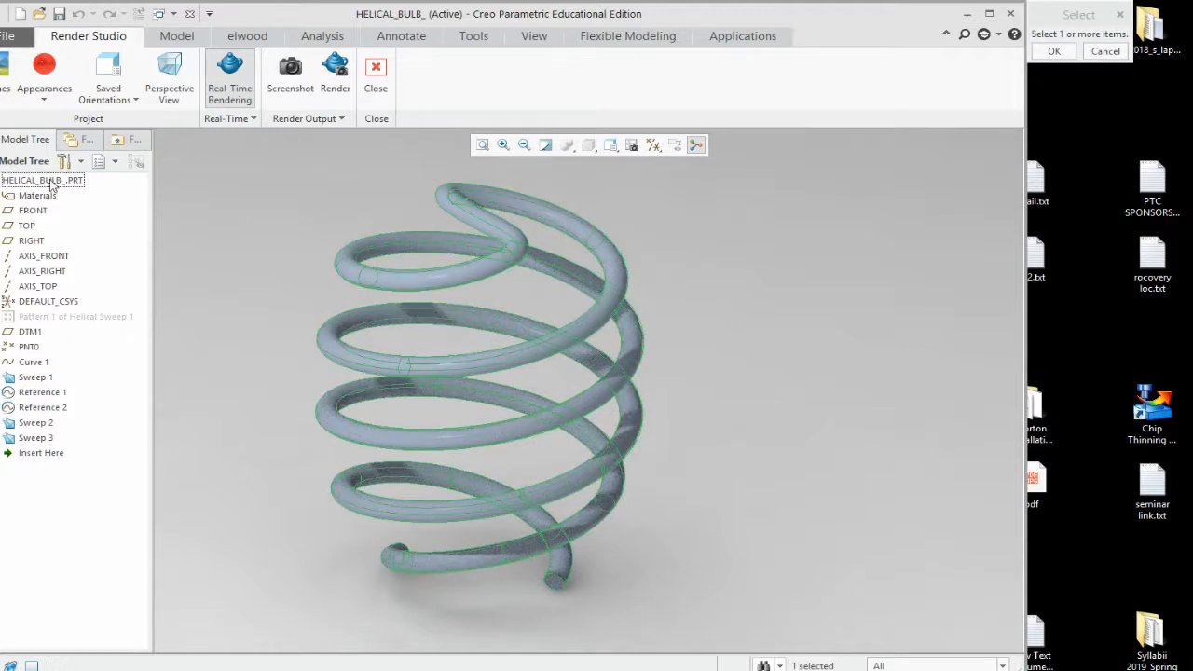
{"action": "left_click_drag", "start_coordinate": [1042, 22], "coordinate": [700, 141]}
{"action": "left_click", "coordinate": [707, 170]}
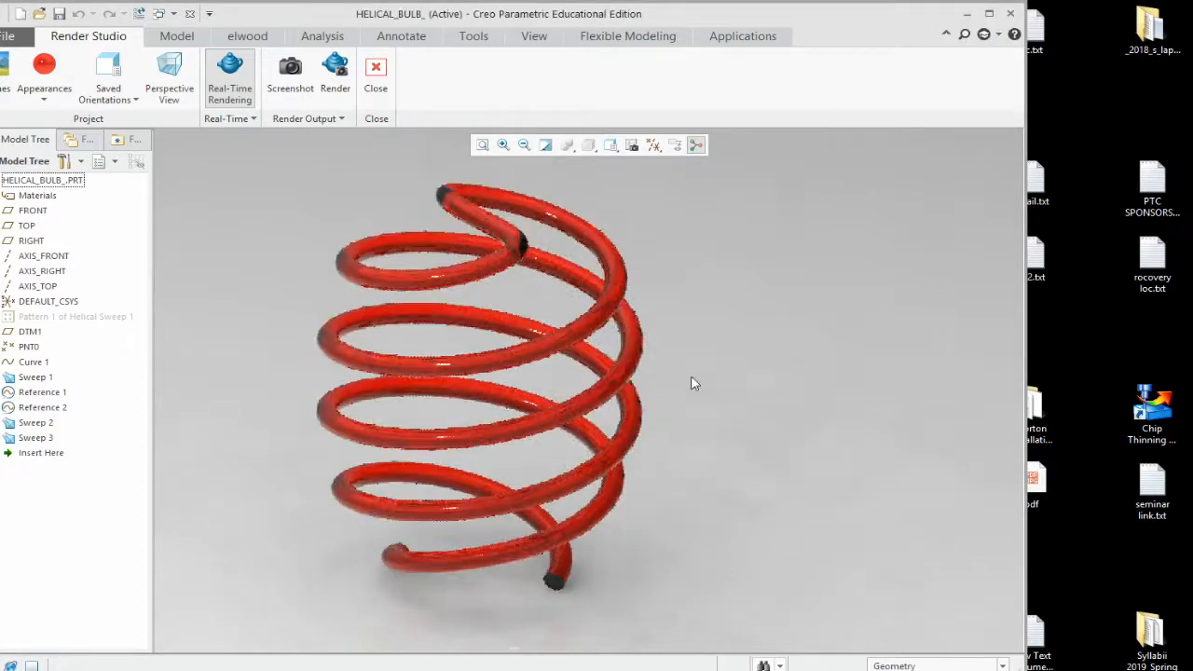
Step: Review the bulb from several angles in the real-time rendering and close Render Studio
{"action": "middle_click_drag", "start_coordinate": [708, 407], "coordinate": [584, 435]}
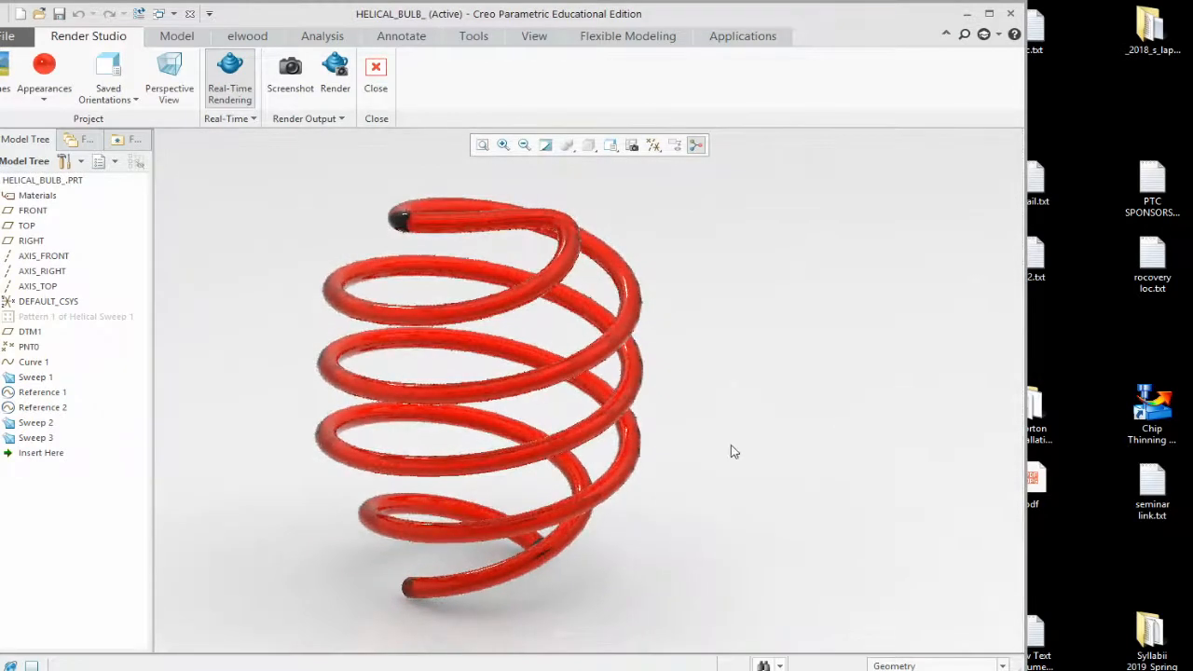
{"action": "middle_click_drag", "start_coordinate": [733, 464], "coordinate": [775, 456]}
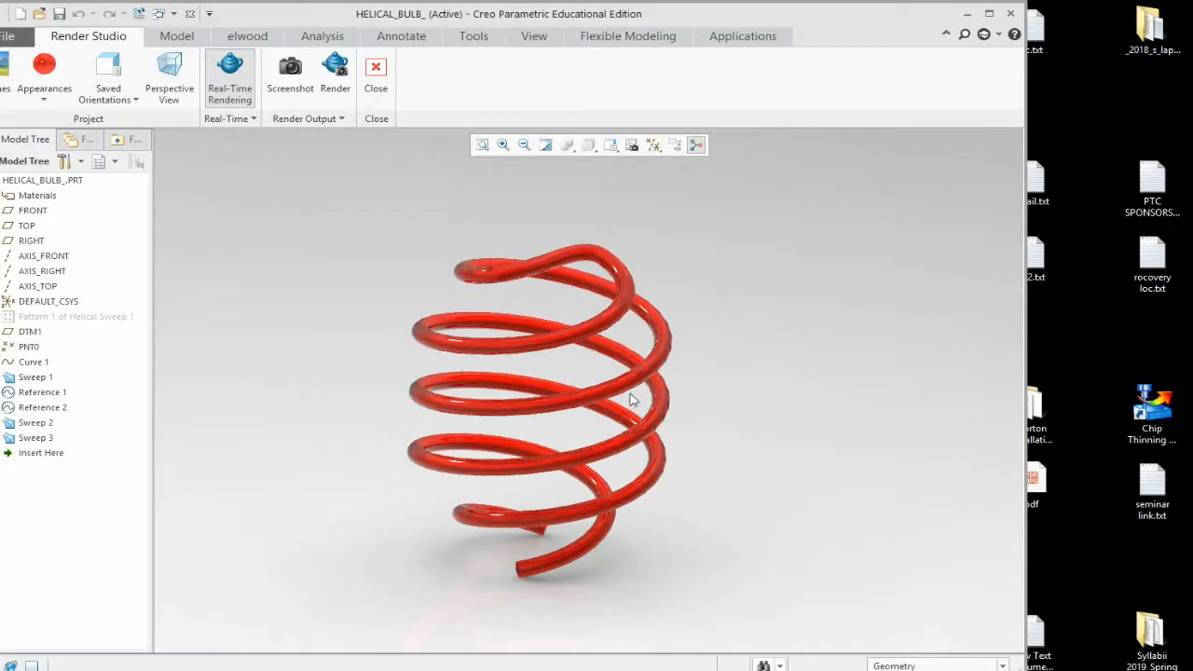
{"action": "left_click", "coordinate": [376, 75]}
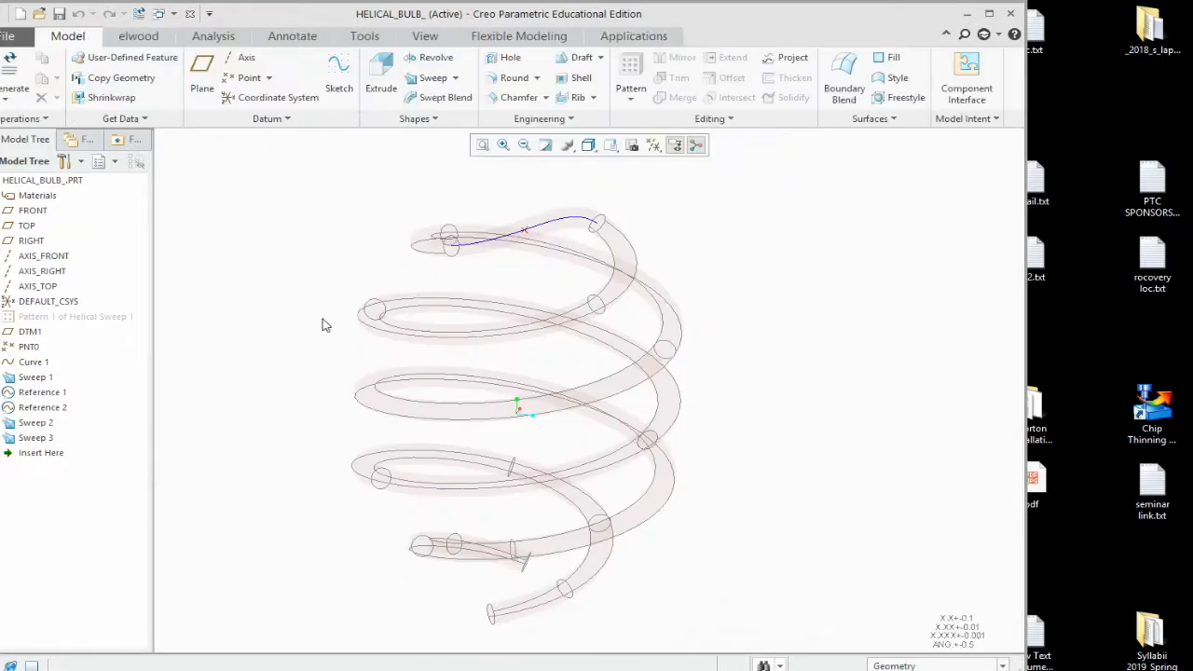
Step: Set the model's display style to shaded with reflections and inspect the whole bulb
{"action": "mouse_move", "coordinate": [400, 453]}
{"action": "middle_mouse_down"}
{"action": "mouse_move", "coordinate": [506, 435]}
{"action": "mouse_move", "coordinate": [528, 457]}
{"action": "mouse_move", "coordinate": [469, 436]}
{"action": "mouse_move", "coordinate": [397, 442]}
{"action": "mouse_move", "coordinate": [366, 458]}
{"action": "middle_mouse_up"}
{"action": "scroll", "coordinate": [366, 458], "scroll_direction": "up", "scroll_amount": 1}
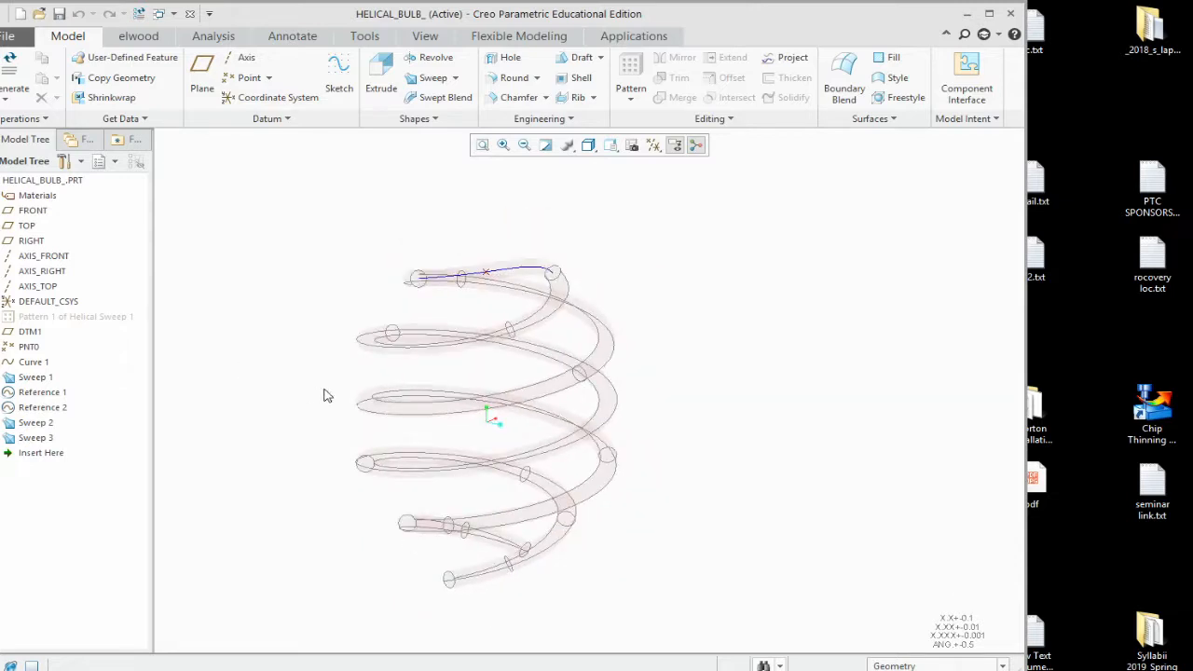
{"action": "scroll", "coordinate": [506, 458], "scroll_direction": "down", "scroll_amount": 2}
{"action": "mouse_move", "coordinate": [392, 452]}
{"action": "middle_mouse_down"}
{"action": "mouse_move", "coordinate": [389, 434]}
{"action": "mouse_move", "coordinate": [421, 471]}
{"action": "mouse_move", "coordinate": [228, 459]}
{"action": "middle_mouse_up"}
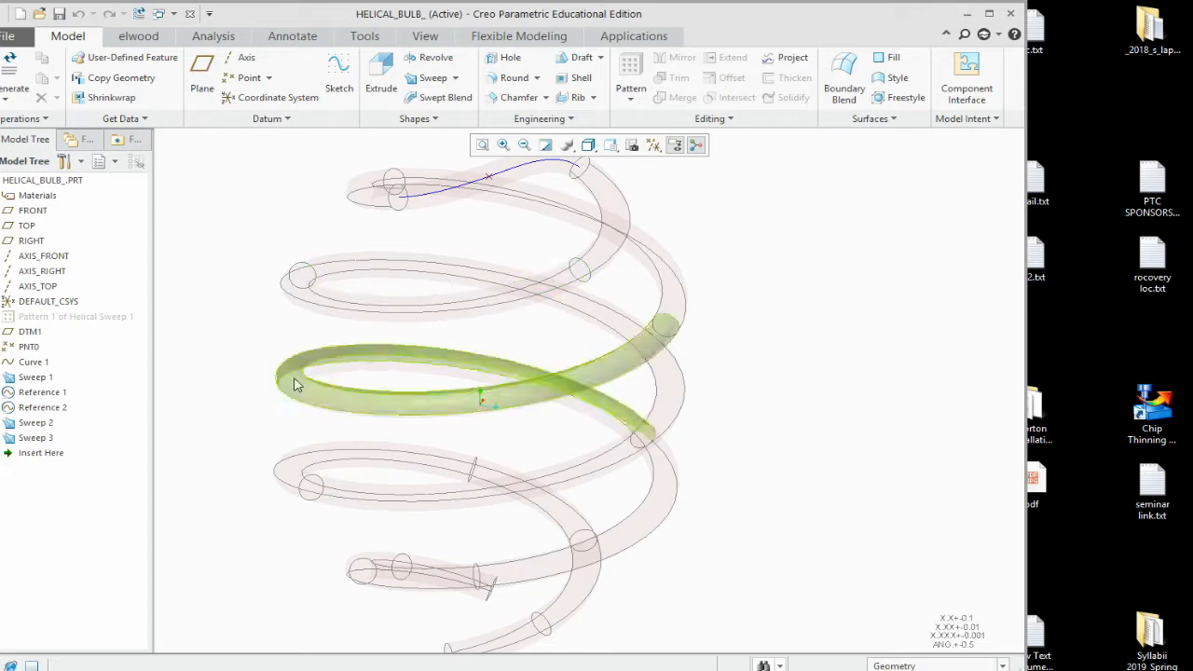
{"action": "left_click", "coordinate": [588, 144]}
{"action": "left_click", "coordinate": [615, 164]}
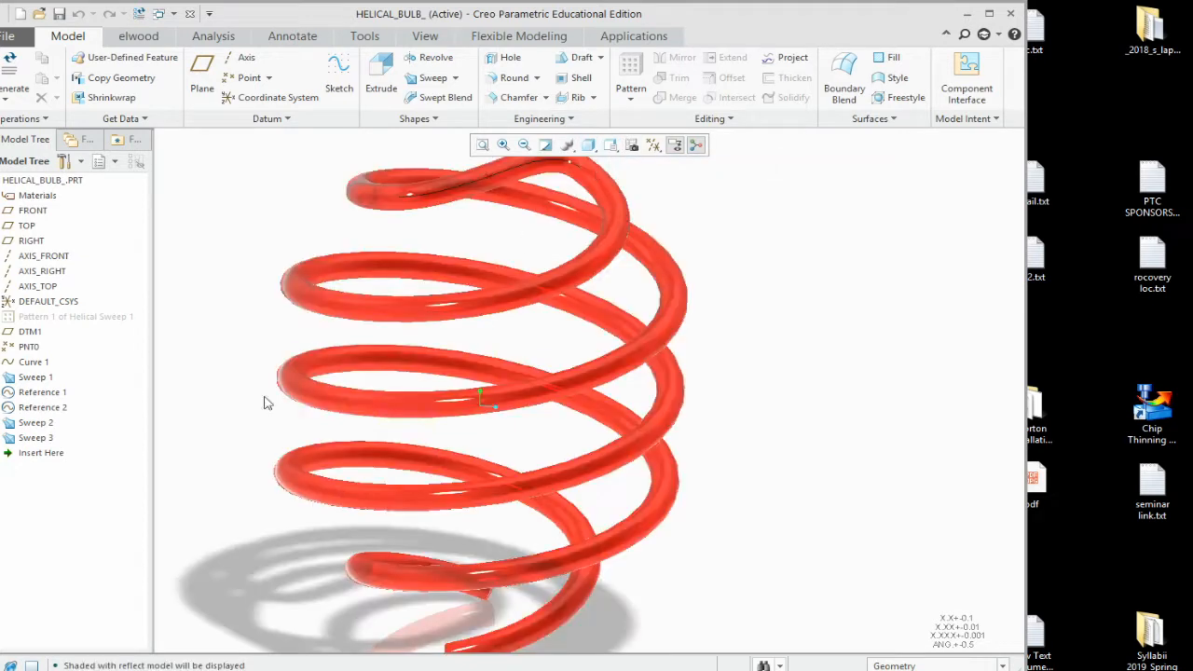
{"action": "scroll", "coordinate": [243, 426], "scroll_direction": "up", "scroll_amount": 2}
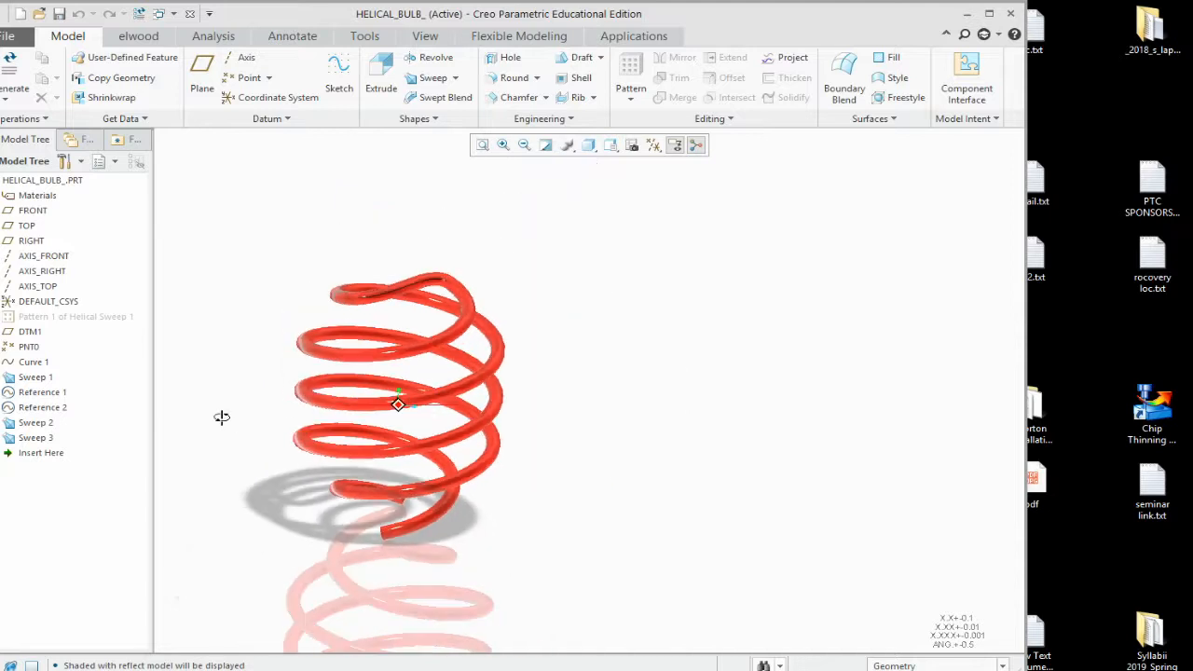
{"action": "scroll", "coordinate": [228, 407], "scroll_direction": "down", "scroll_amount": 2}
{"action": "scroll", "coordinate": [275, 382], "scroll_direction": "down", "scroll_amount": 3}
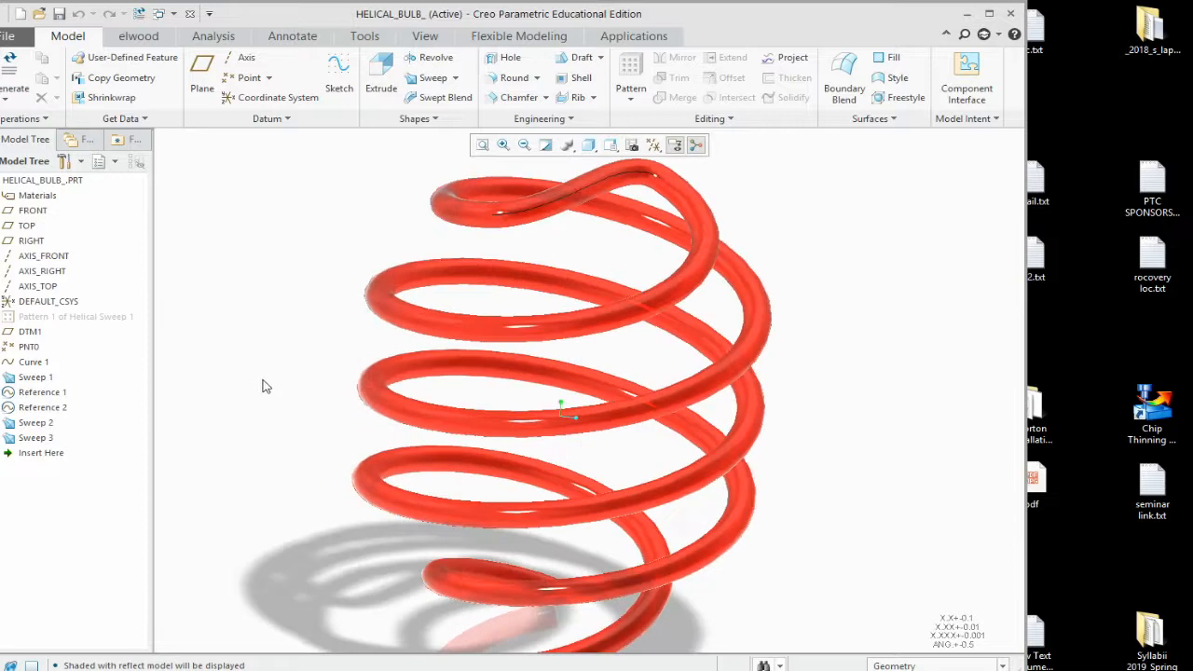
{"action": "scroll", "coordinate": [260, 387], "scroll_direction": "up", "scroll_amount": 1}
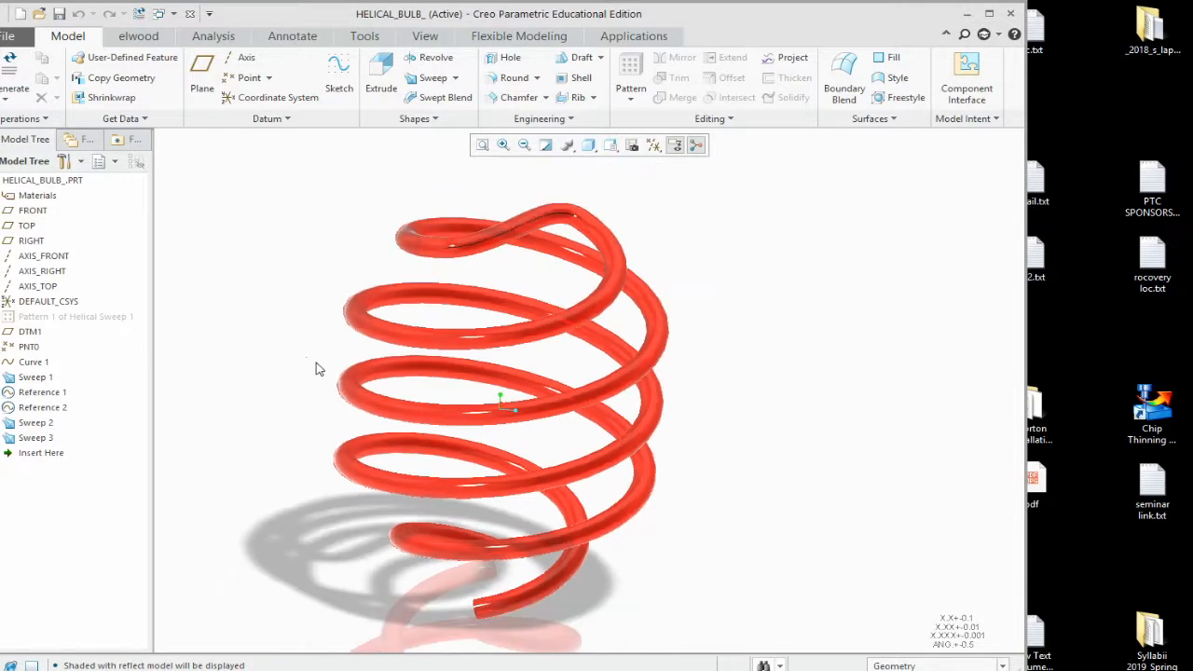